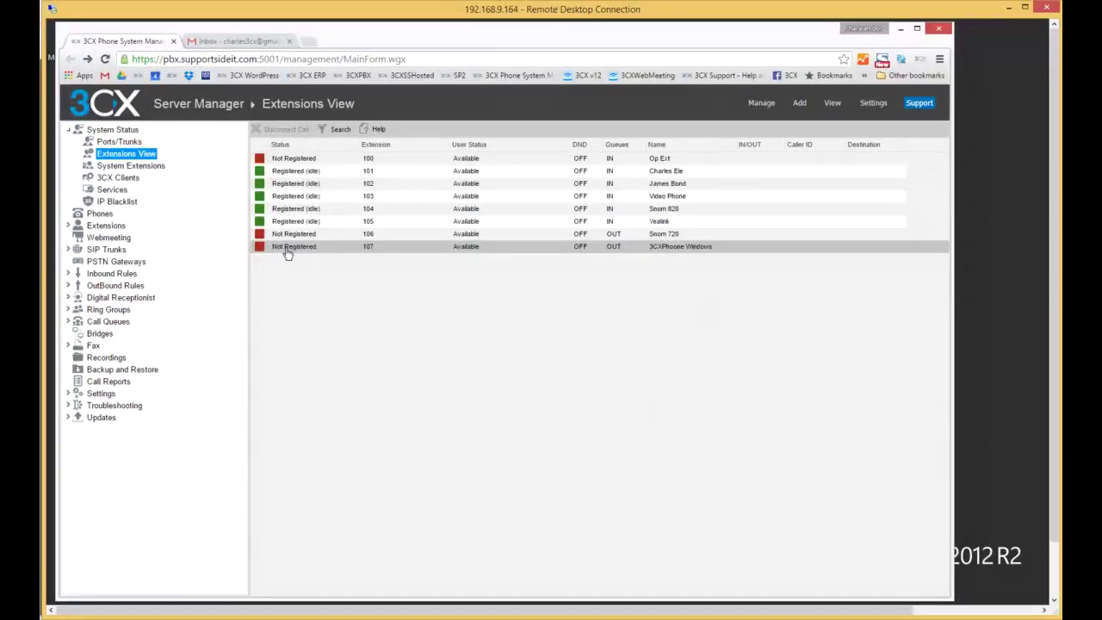
# Step: Send the welcome email to extension 107 from the extensions list
pyautogui.click(106, 225)
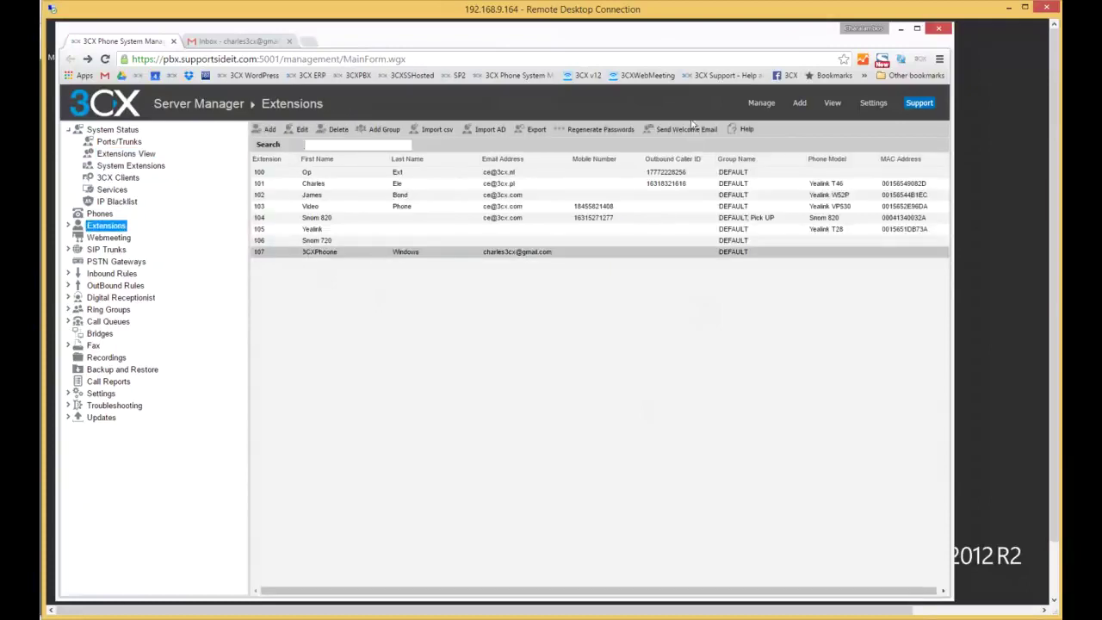
pyautogui.click(690, 129)
# Step: Examine the network mail server settings, the admin email notification settings and the ports and trunks status
pyautogui.click(68, 394)
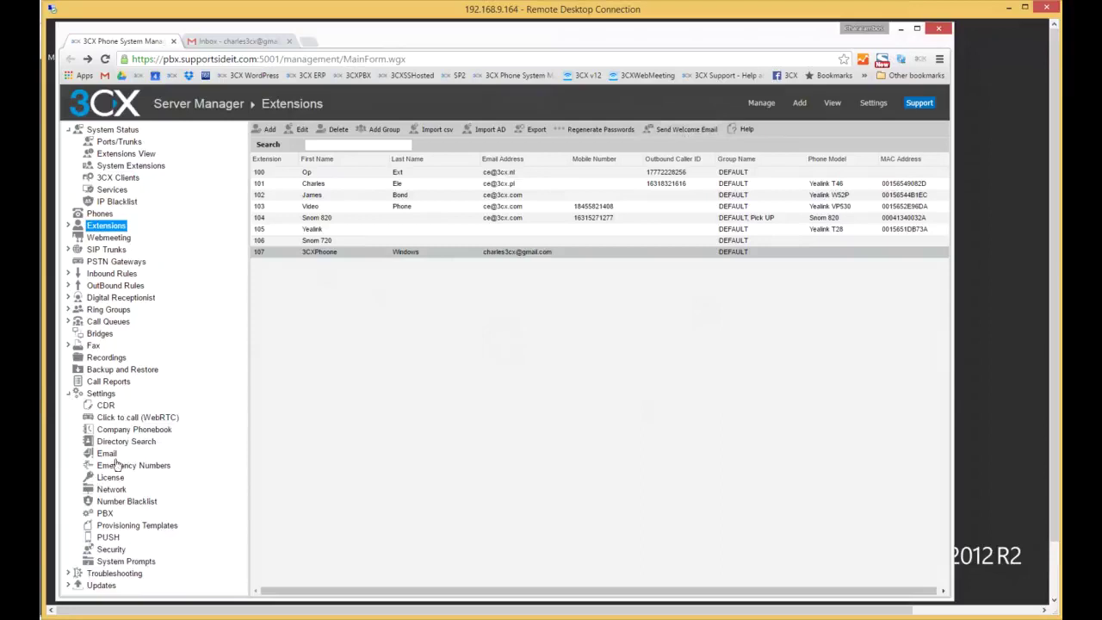
pyautogui.click(112, 490)
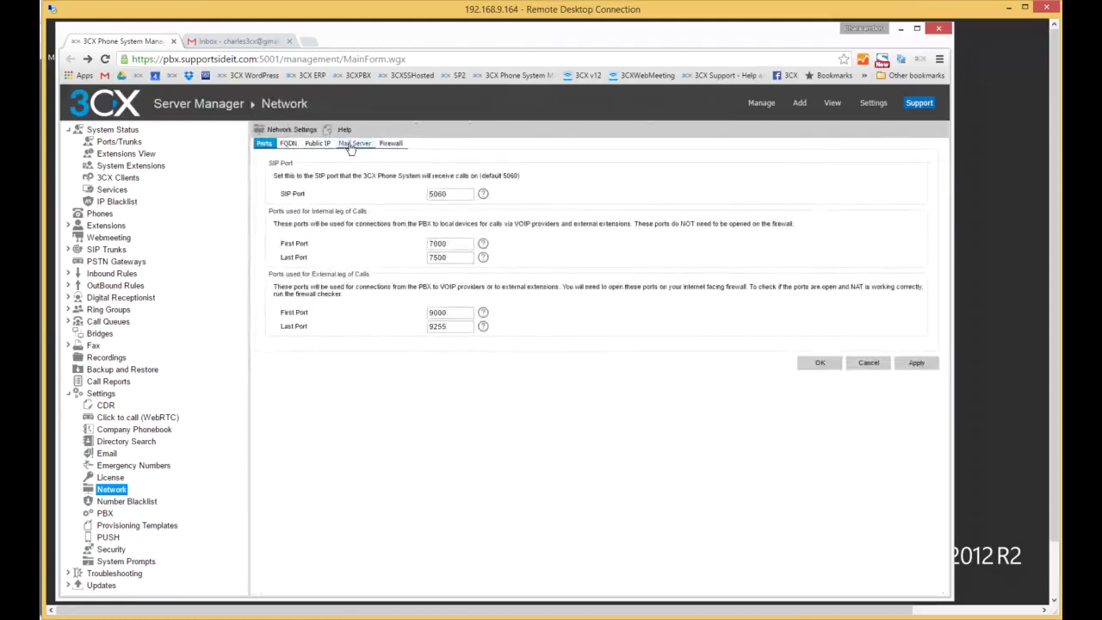
pyautogui.click(352, 144)
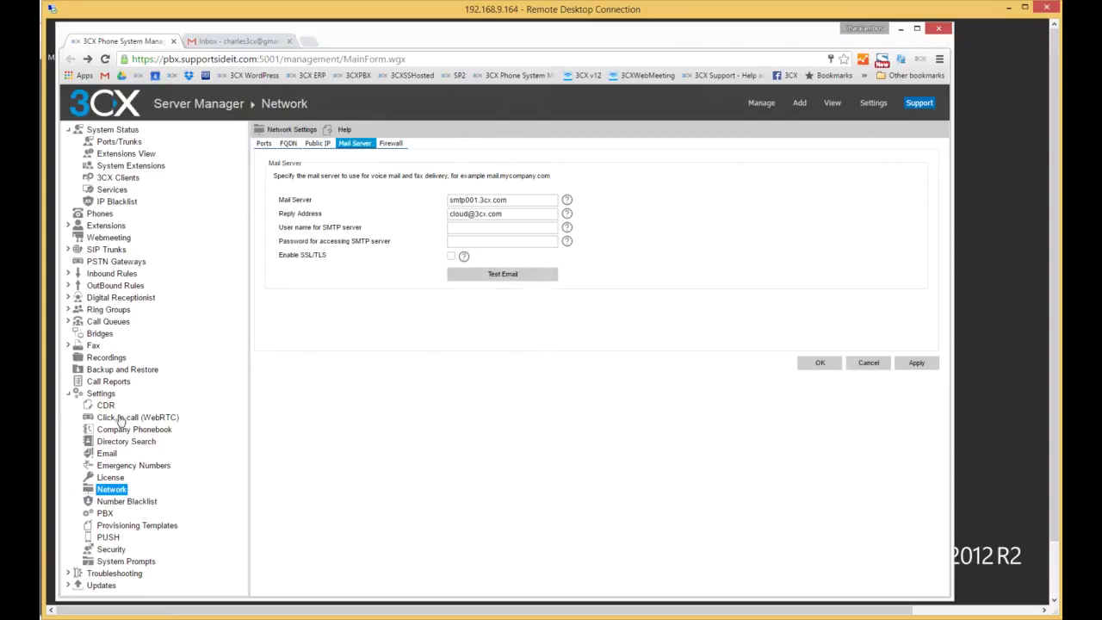
pyautogui.click(107, 454)
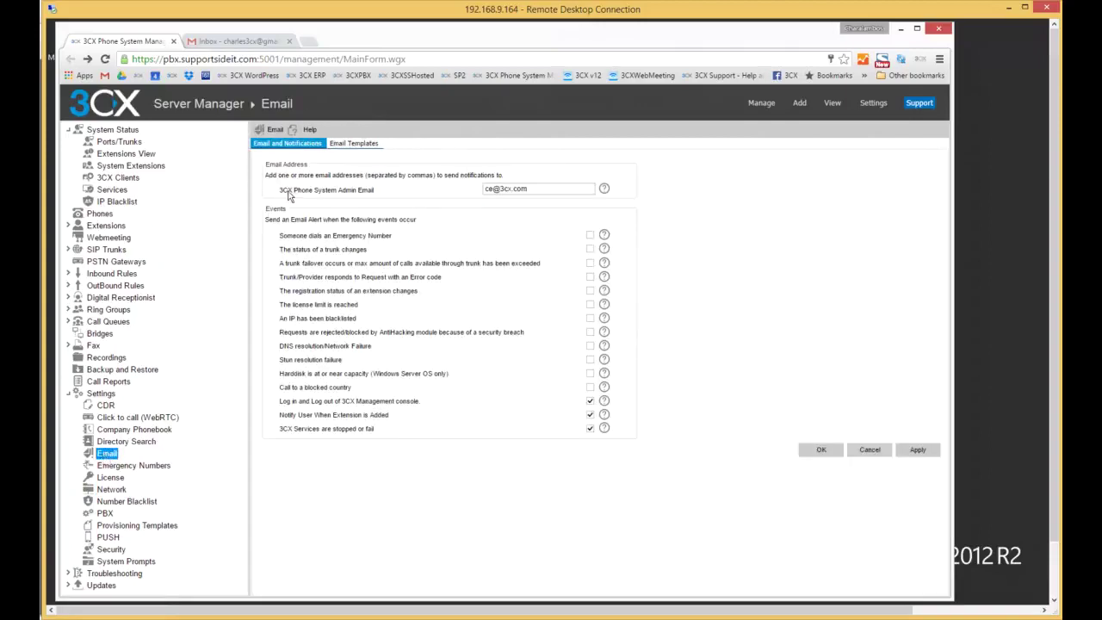
pyautogui.moveTo(508, 191); pyautogui.dragTo(472, 193)
pyautogui.click(108, 143)
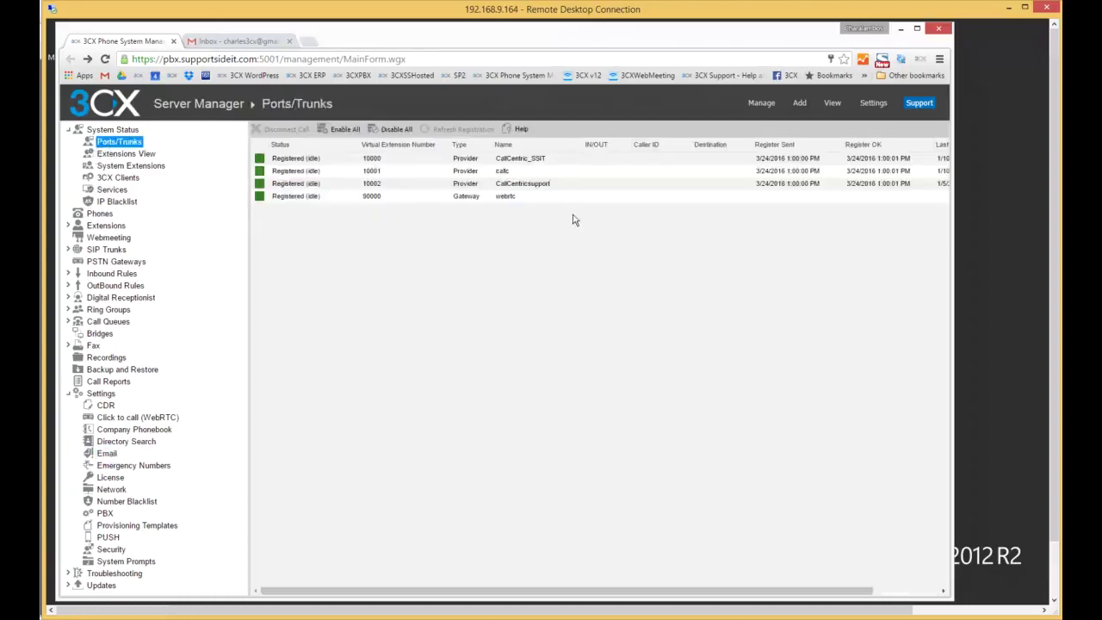
# Step: Open the 3CX Phone System welcome email in the Gmail inbox and read its client download and setup instructions
pyautogui.click(230, 42)
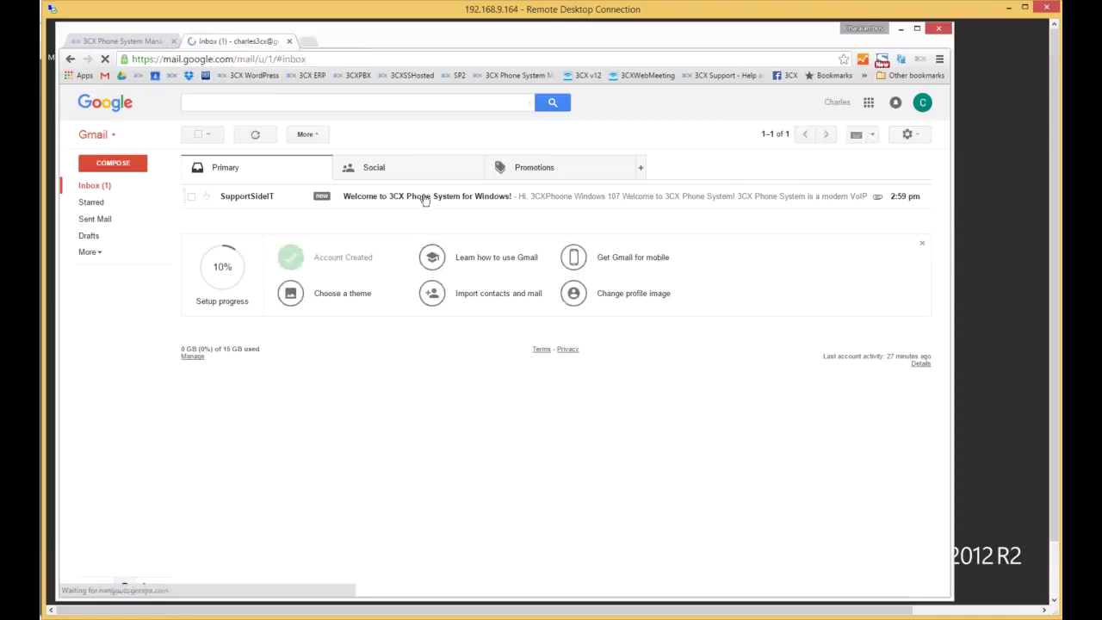
pyautogui.click(423, 196)
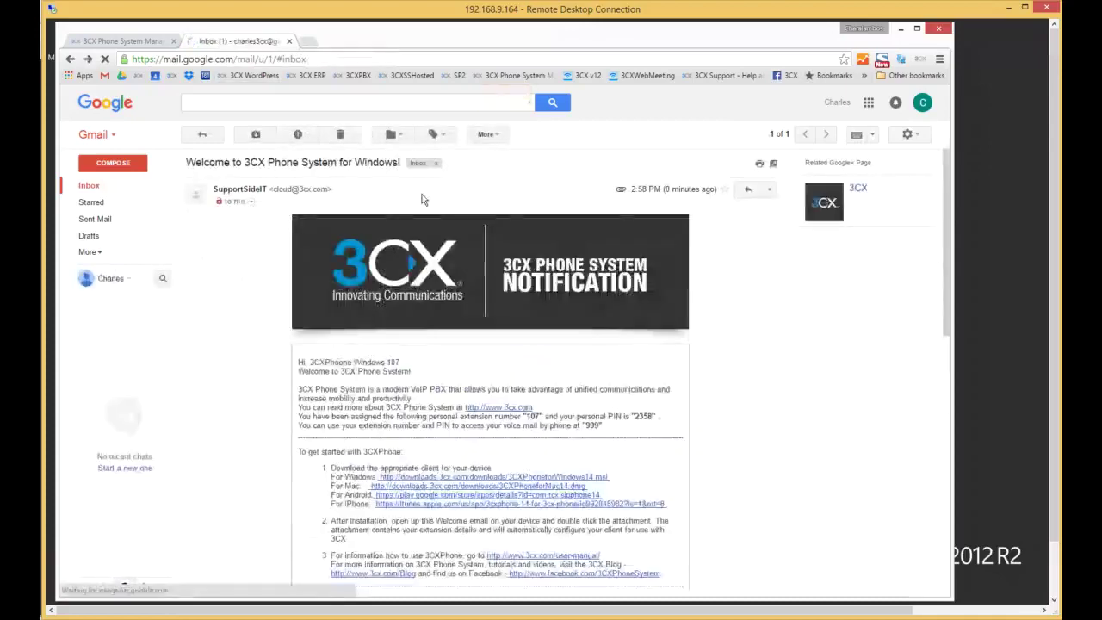
pyautogui.scroll(-1, 686, 279)
pyautogui.scroll(-1, 793, 321)
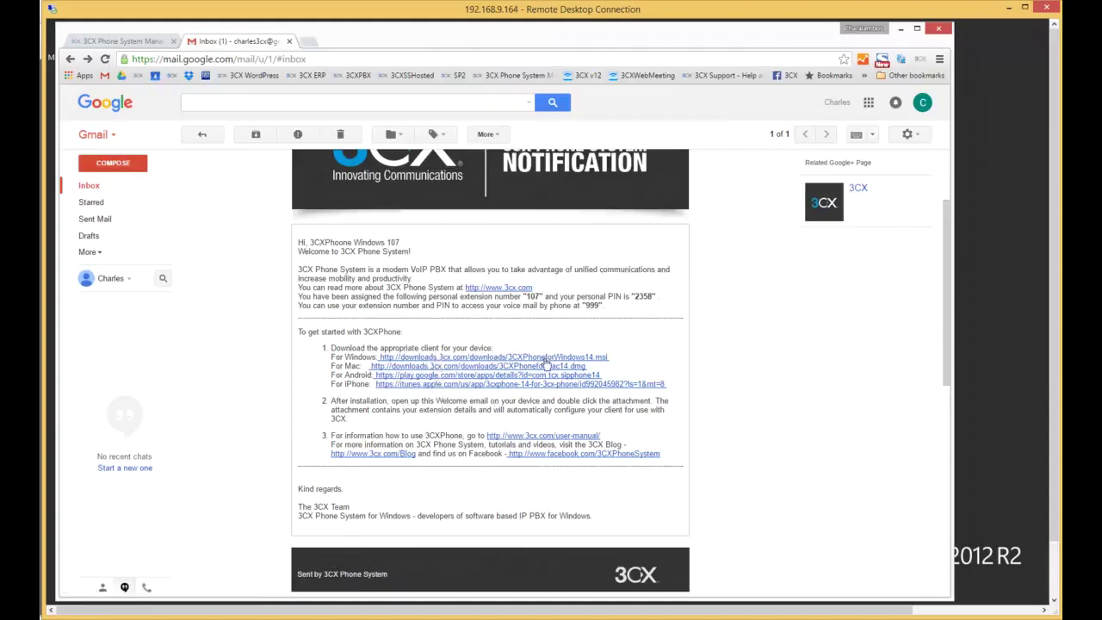
pyautogui.scroll(-1, 859, 385)
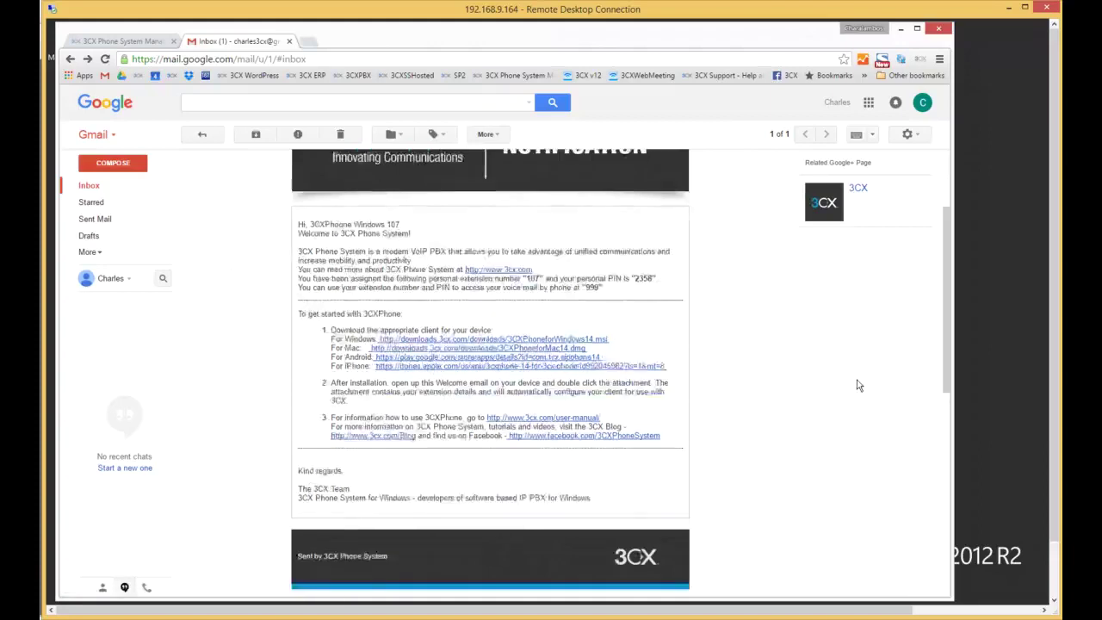
pyautogui.scroll(-1, 858, 385)
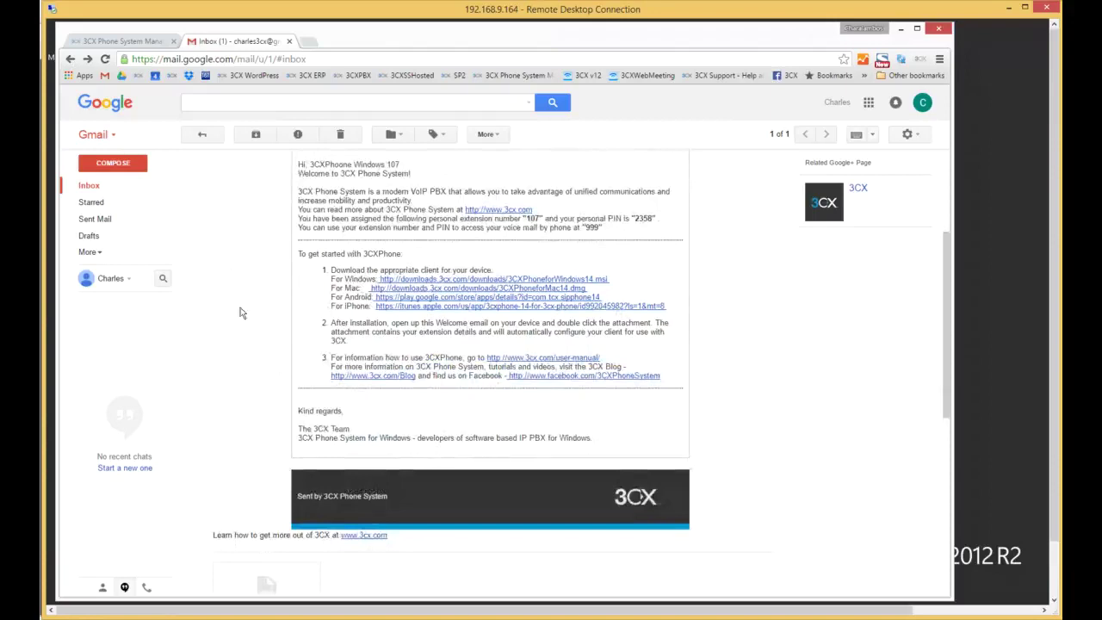
# Step: Download the email's .3cxconfig provisioning attachment and open it to configure the 3CXPhone client for extension 107
pyautogui.scroll(-2, 245, 313)
pyautogui.moveTo(274, 420)
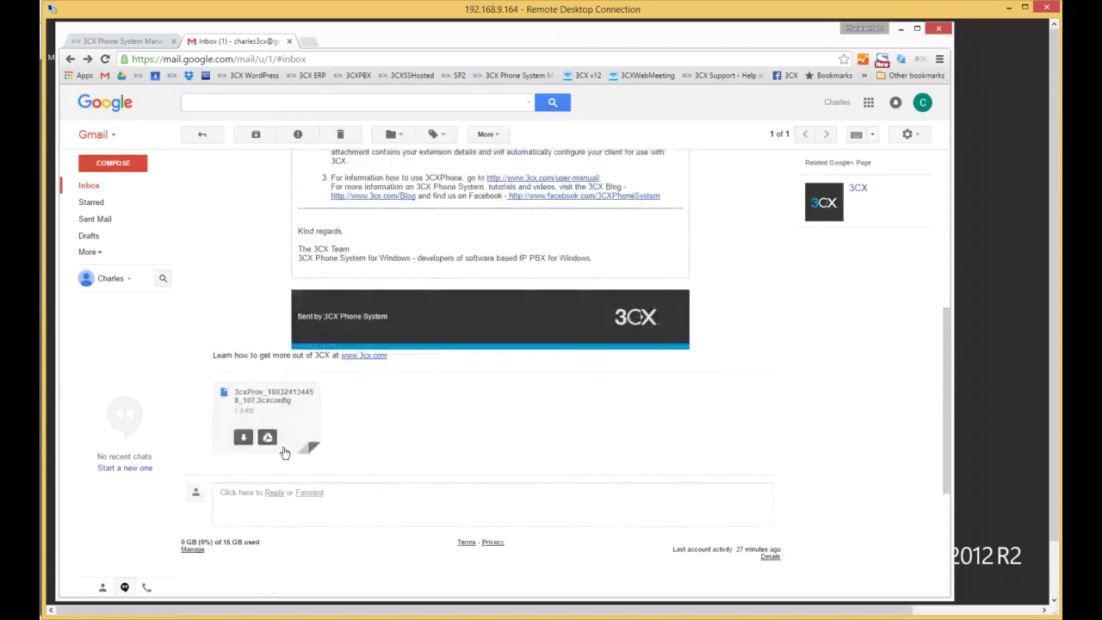
pyautogui.click(242, 438)
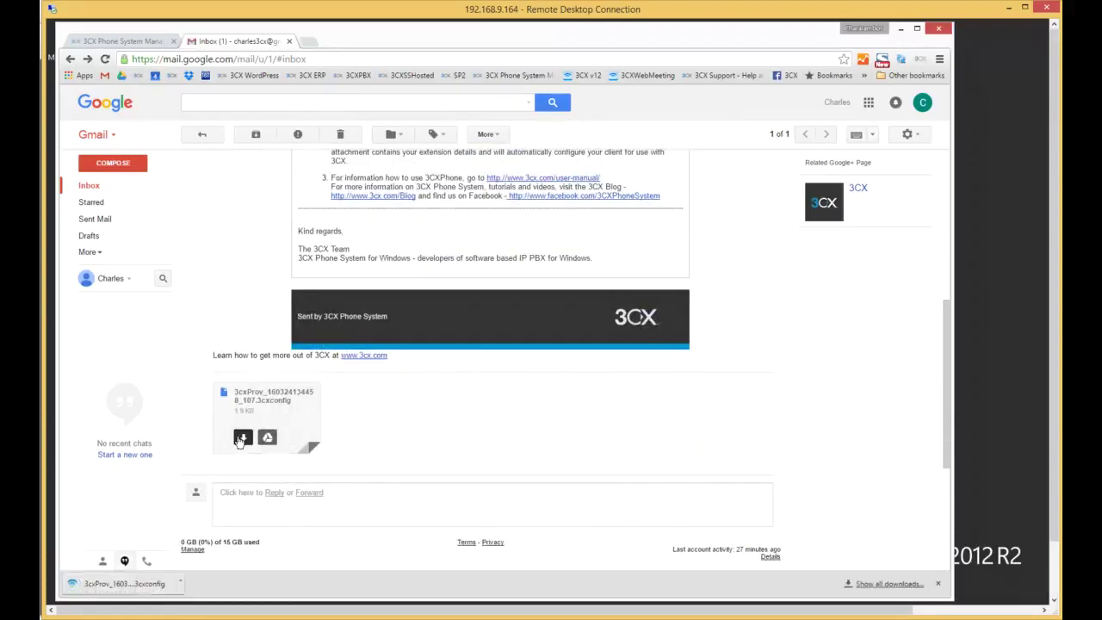
pyautogui.click(122, 590)
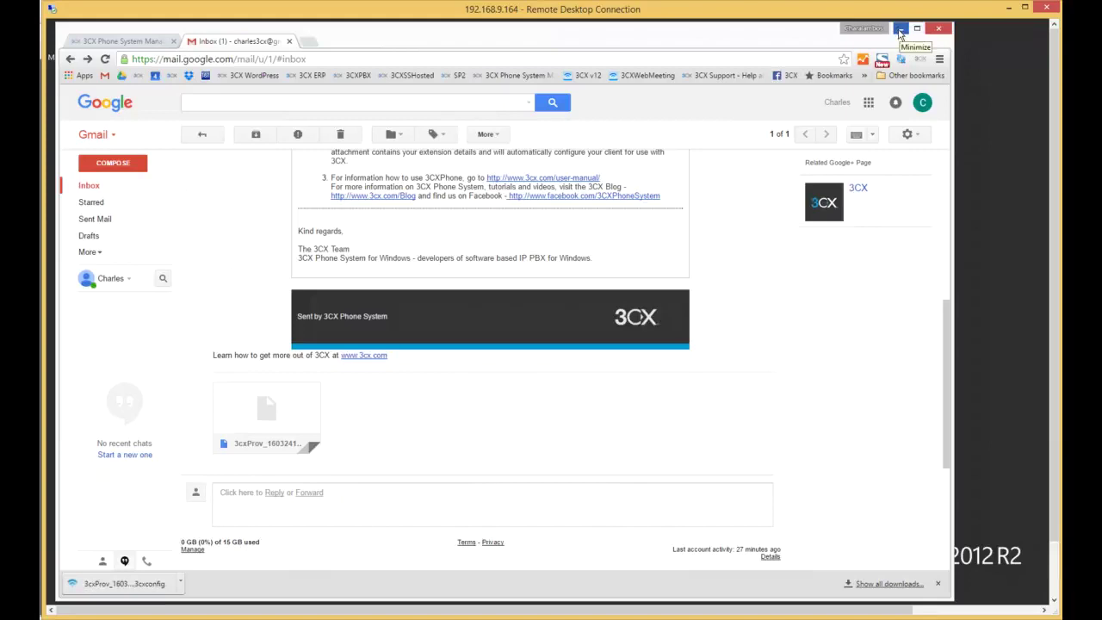
# Step: Minimize the browser, collapse the 3CXPhone client's side panel and place its window near the desktop's lower-right corner
pyautogui.click(901, 31)
pyautogui.moveTo(1054, 161); pyautogui.dragTo(1054, 223)
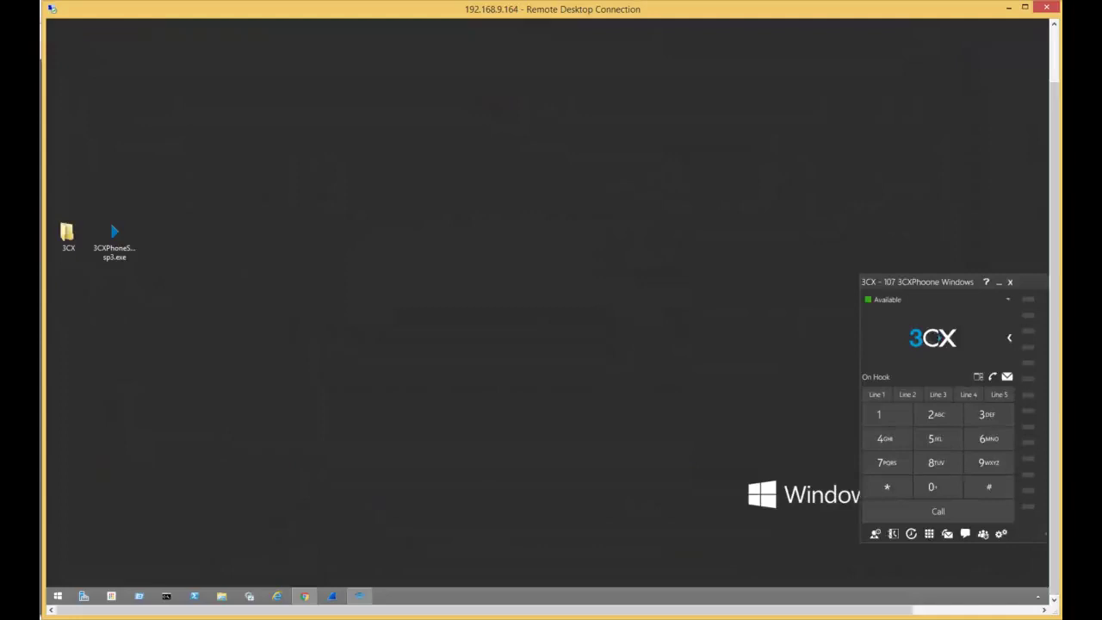
pyautogui.moveTo(879, 609); pyautogui.dragTo(994, 605)
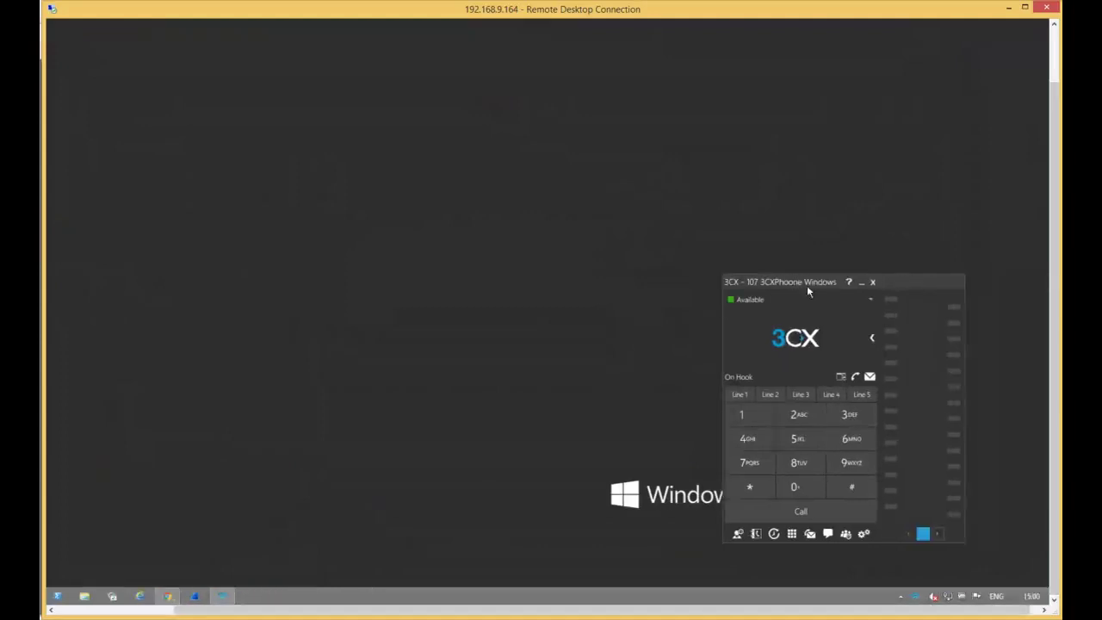
pyautogui.moveTo(797, 282); pyautogui.dragTo(873, 322)
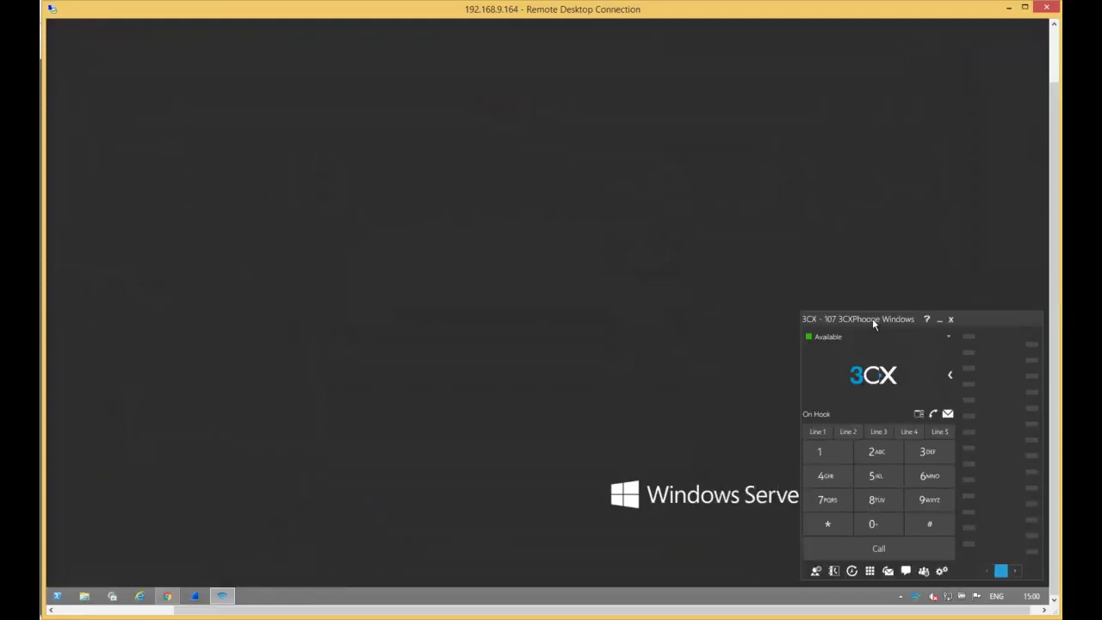
pyautogui.click(950, 376)
pyautogui.moveTo(867, 314); pyautogui.dragTo(939, 316)
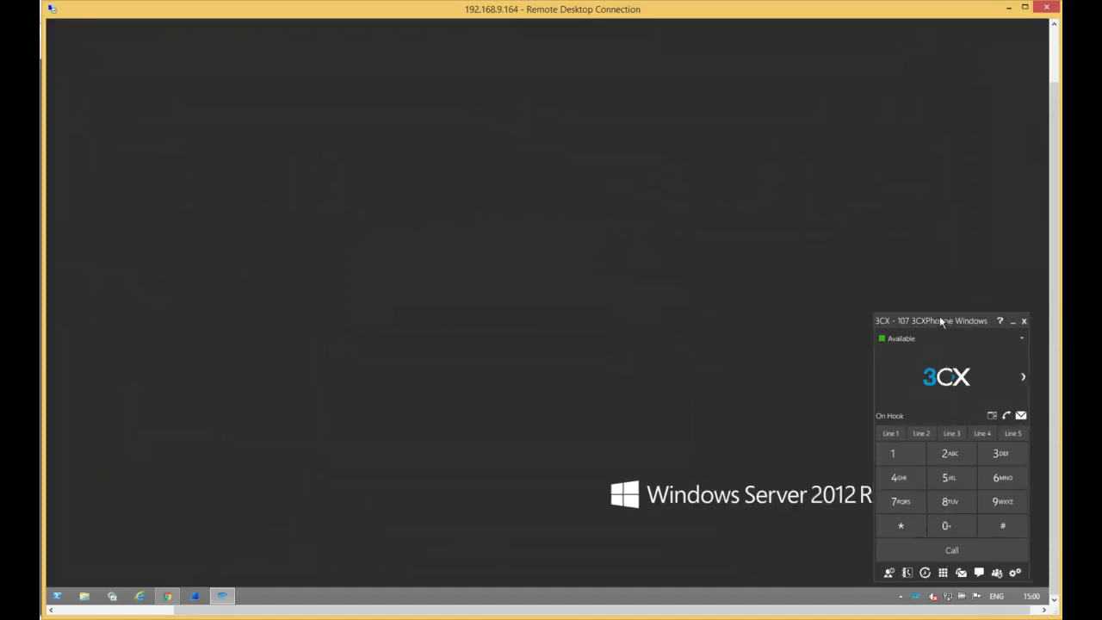
# Step: Examine the accounts configured in the 3CXPhone client and return to its dial pad
pyautogui.click(1015, 575)
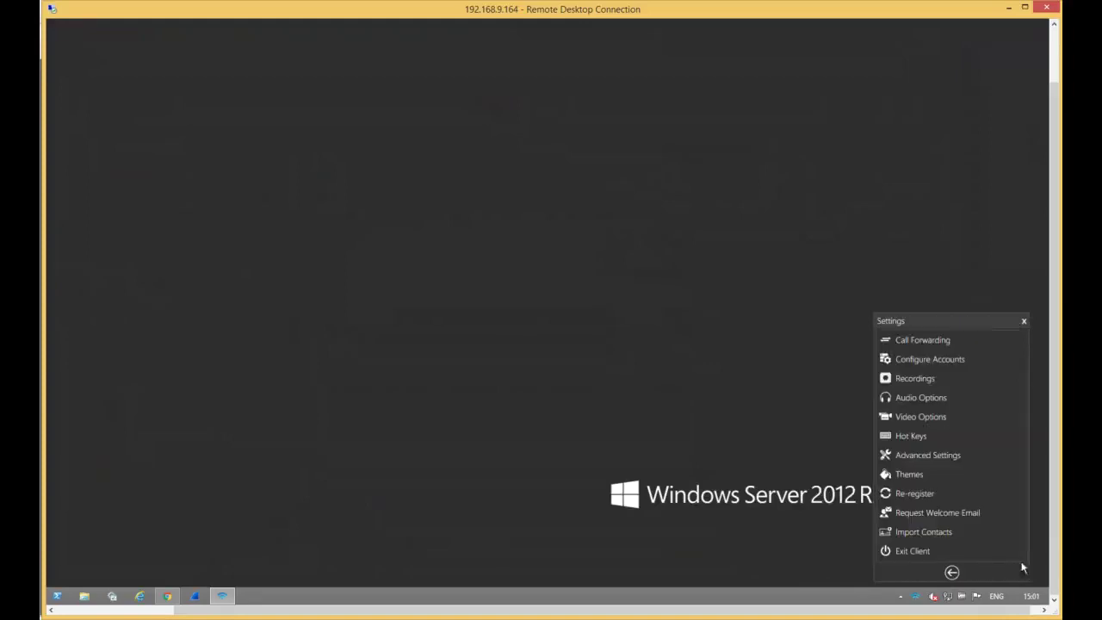
pyautogui.click(963, 360)
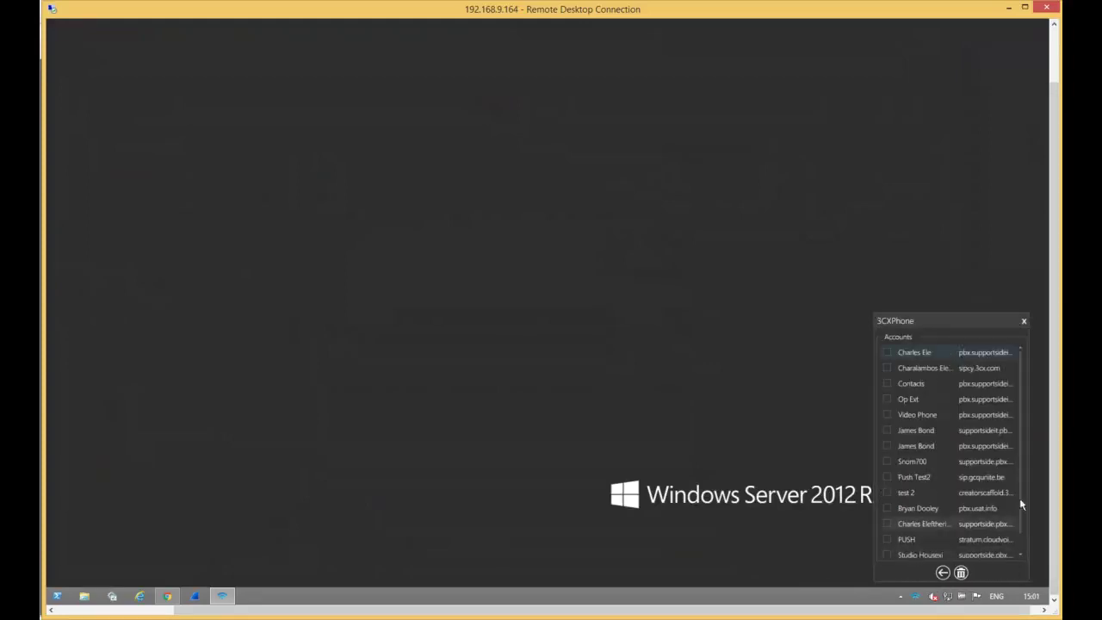
pyautogui.scroll(-1, 1025, 528)
pyautogui.scroll(1, 1026, 517)
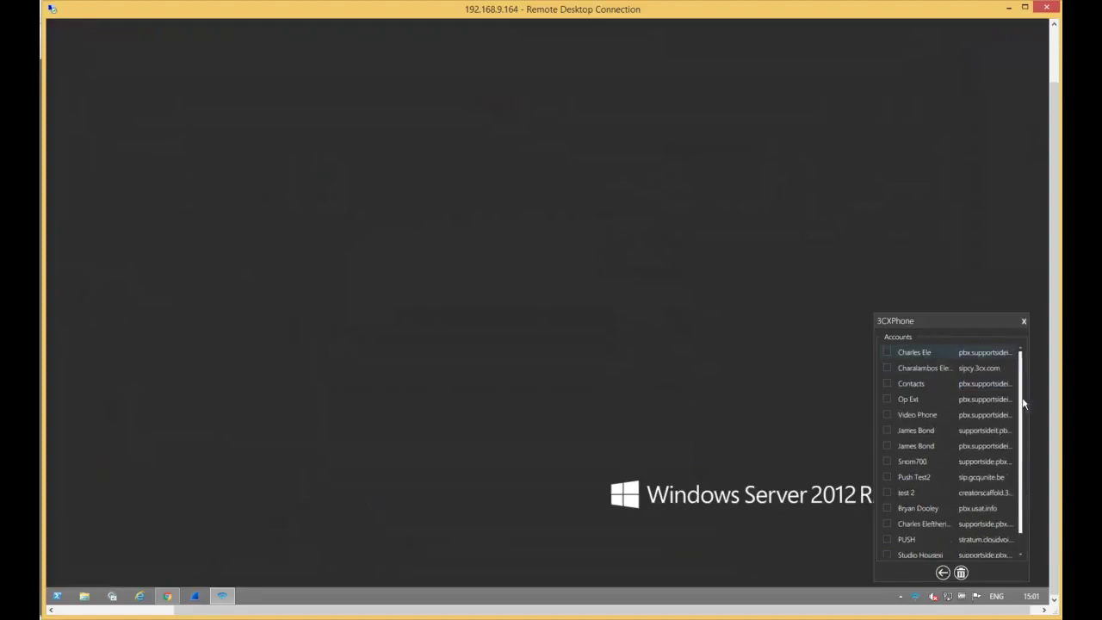
pyautogui.click(942, 575)
pyautogui.click(953, 576)
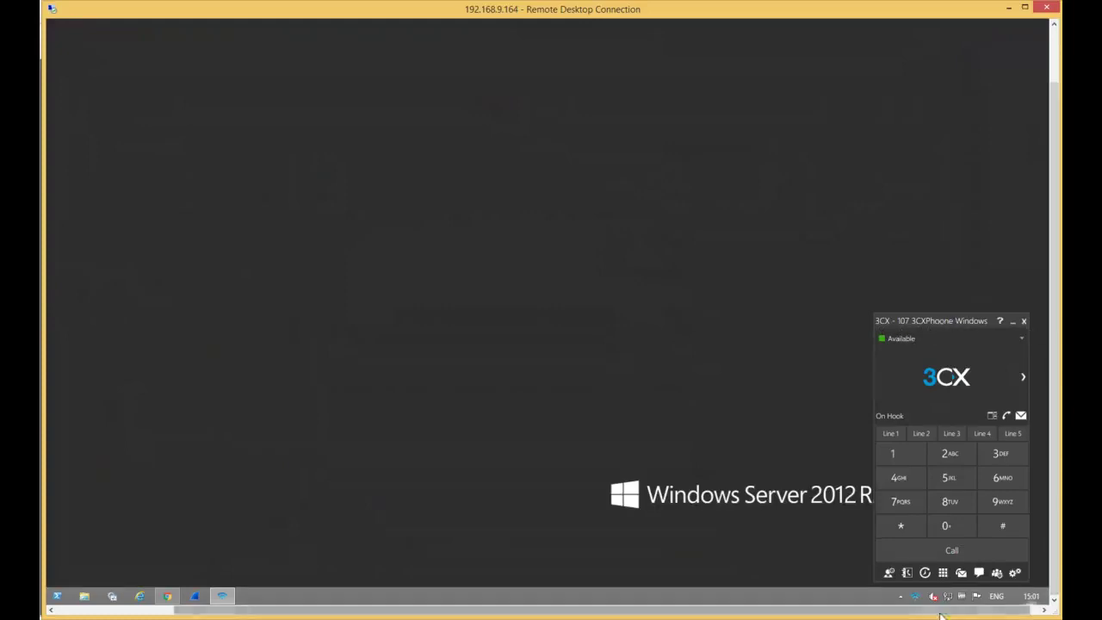
# Step: Move the 3CXPhone window up and away from the desktop's lower-right corner
pyautogui.moveTo(1015, 420)
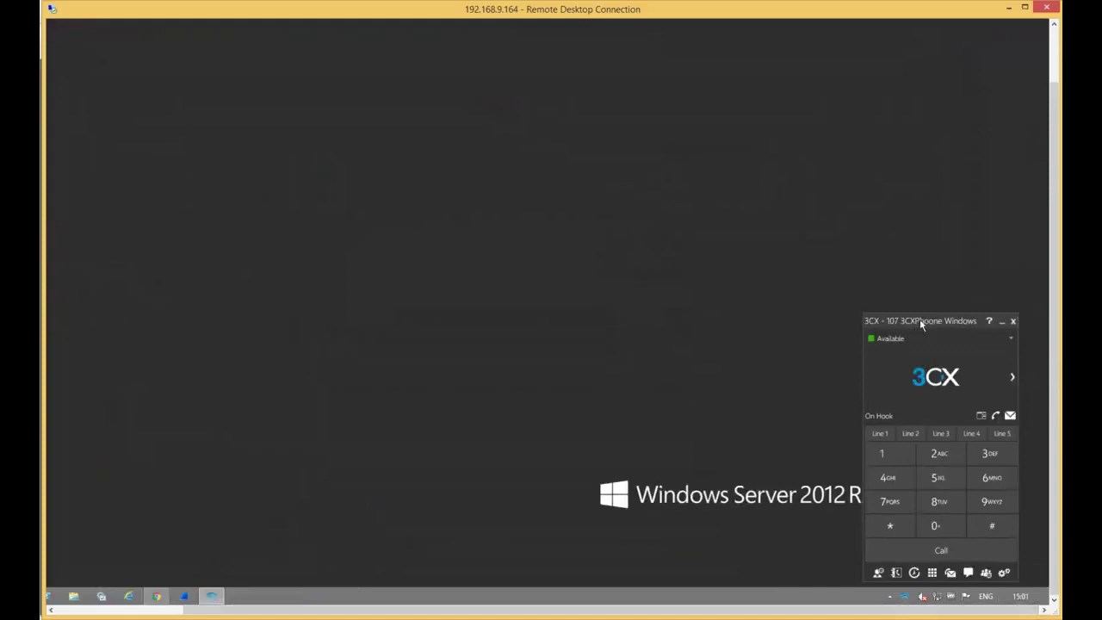
pyautogui.moveTo(920, 318); pyautogui.dragTo(847, 219)
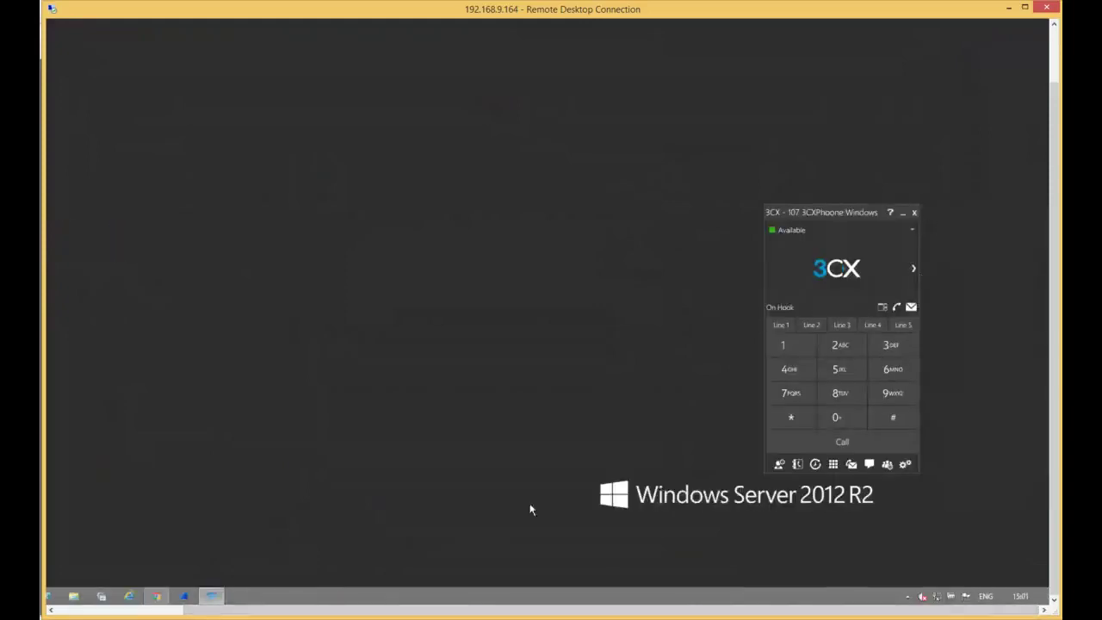
# Step: Switch back to the 3CX management console in the browser and open extension 107's BLF (Busy Lamp Fields) settings
pyautogui.moveTo(397, 609); pyautogui.dragTo(223, 609)
pyautogui.click(303, 599)
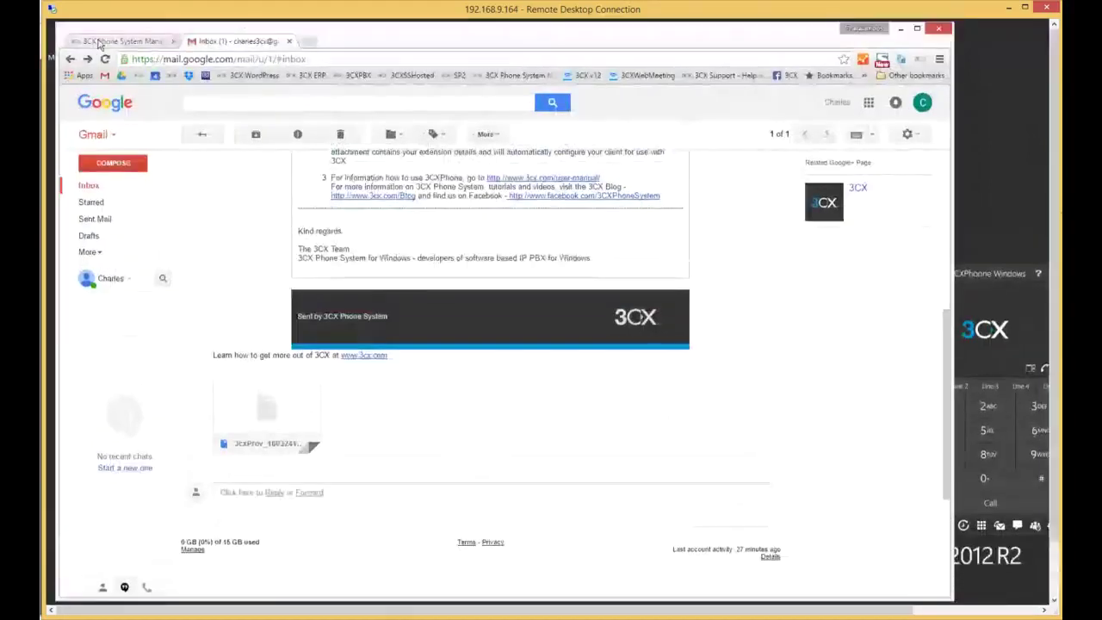
pyautogui.click(99, 41)
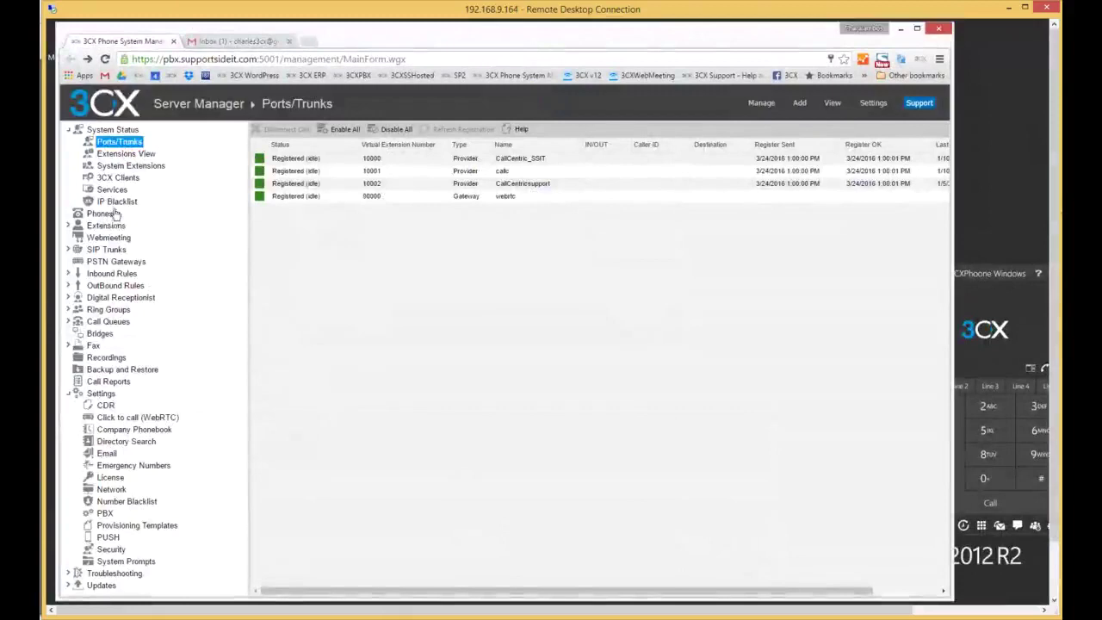
pyautogui.click(111, 225)
pyautogui.doubleClick(361, 255)
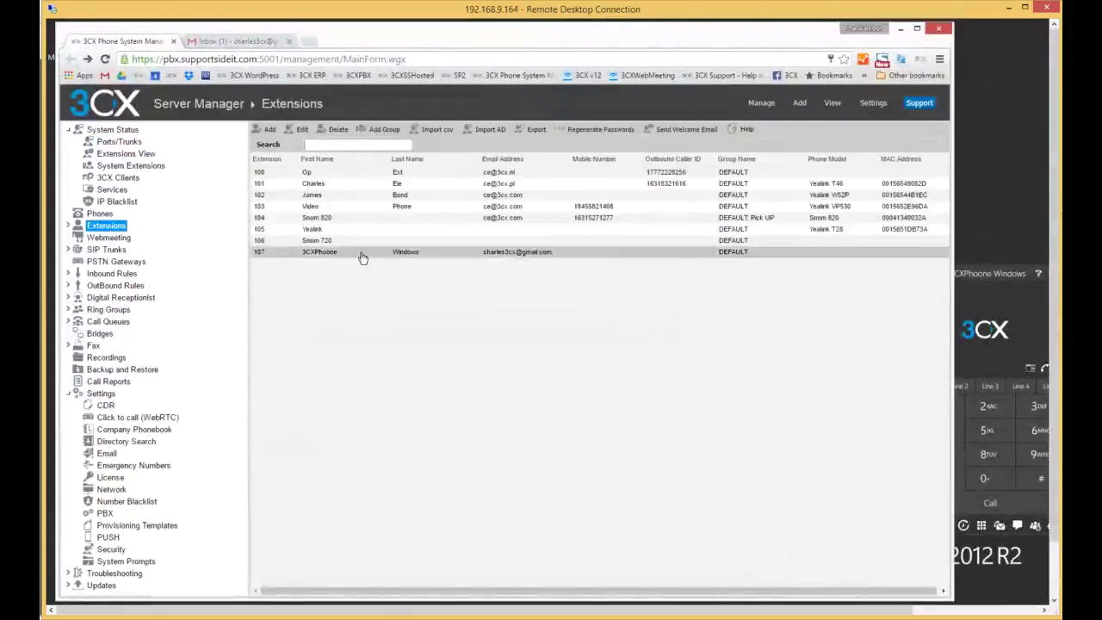
pyautogui.click(536, 145)
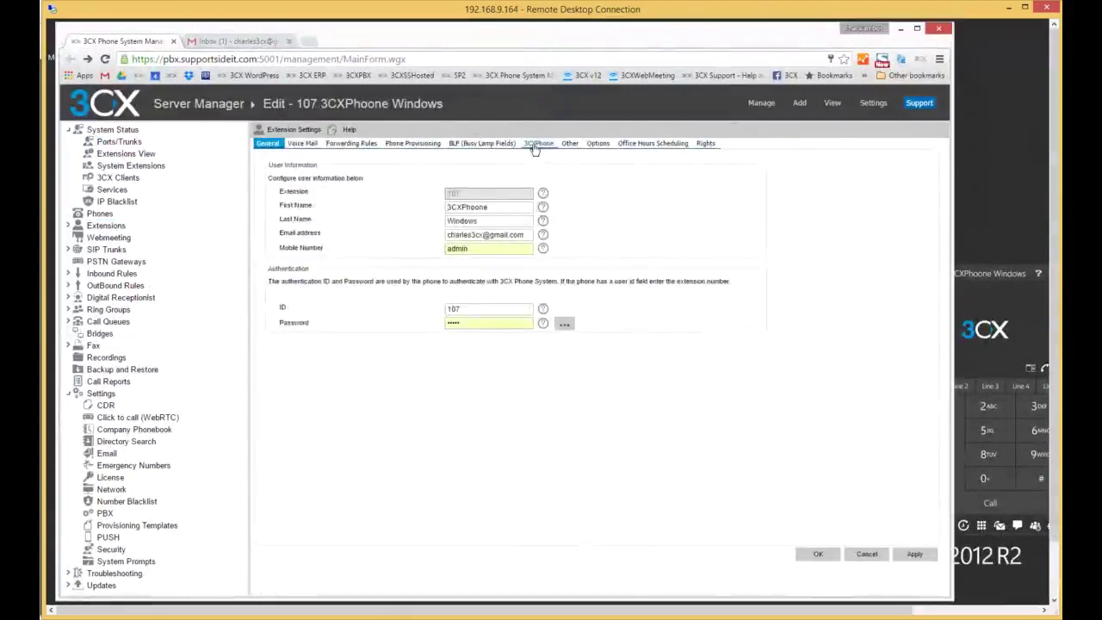
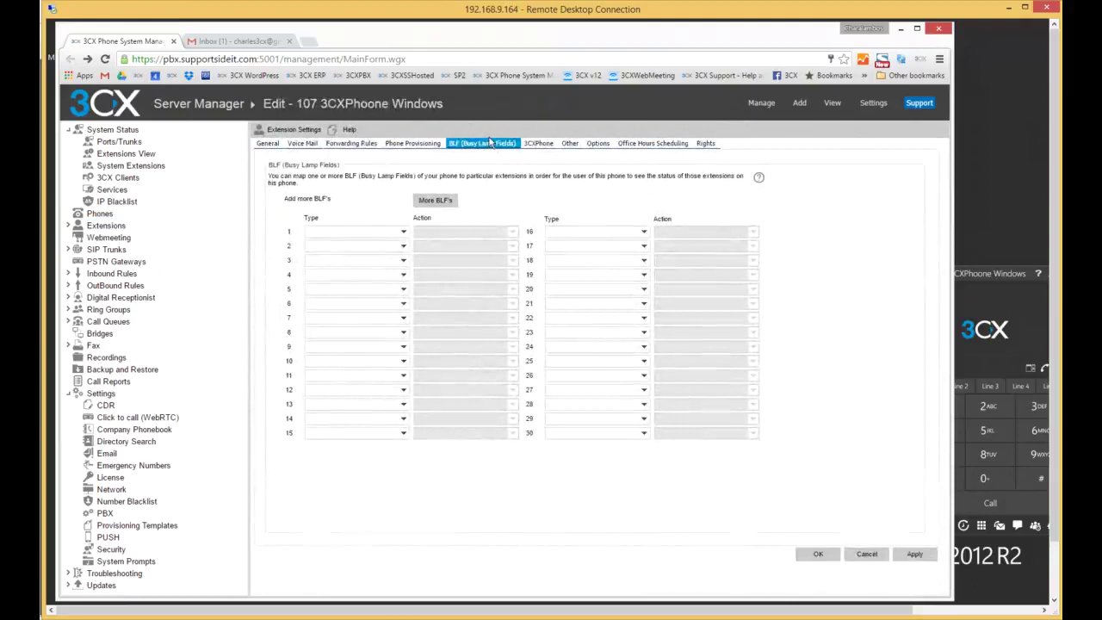
# Step: Set the first busy lamp field of extension 107 to type BLF for extension 105 Yealink
pyautogui.click(402, 234)
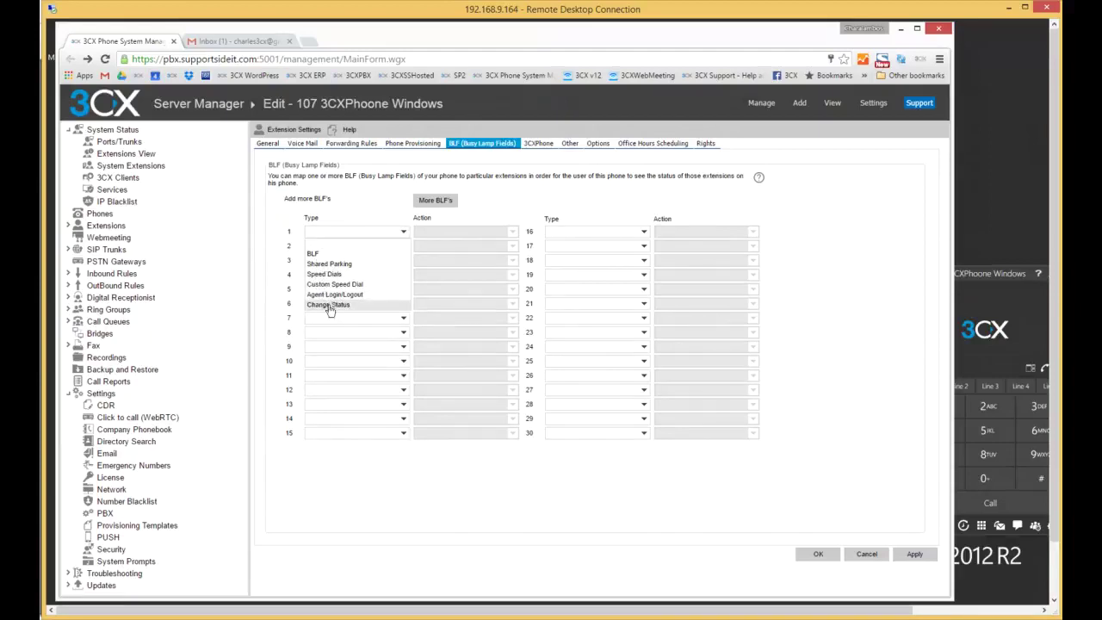
pyautogui.click(315, 254)
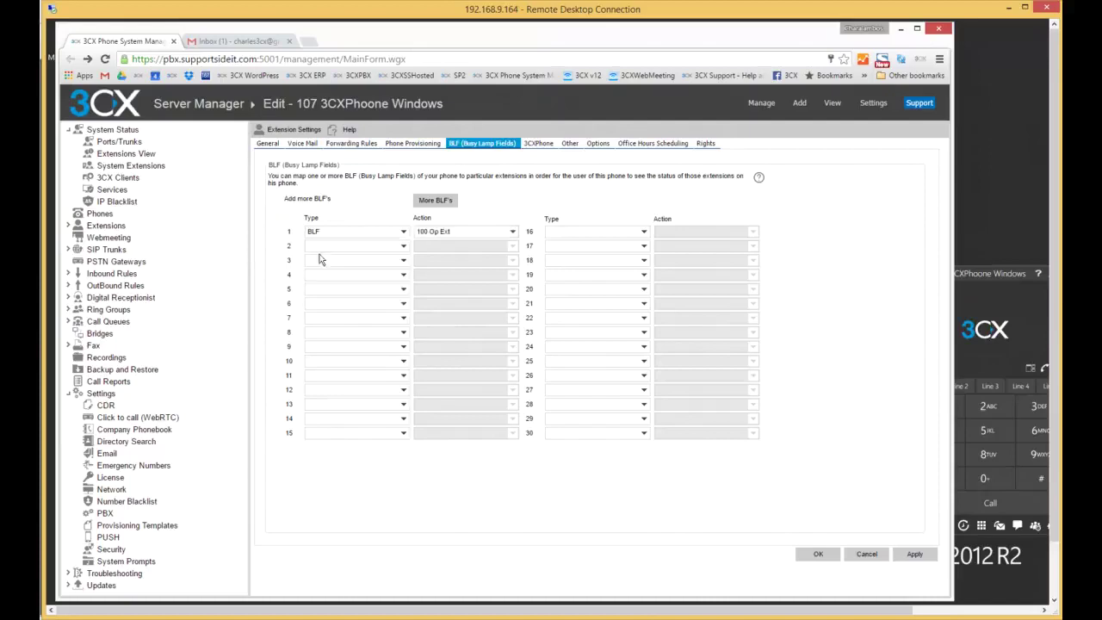
pyautogui.click(472, 231)
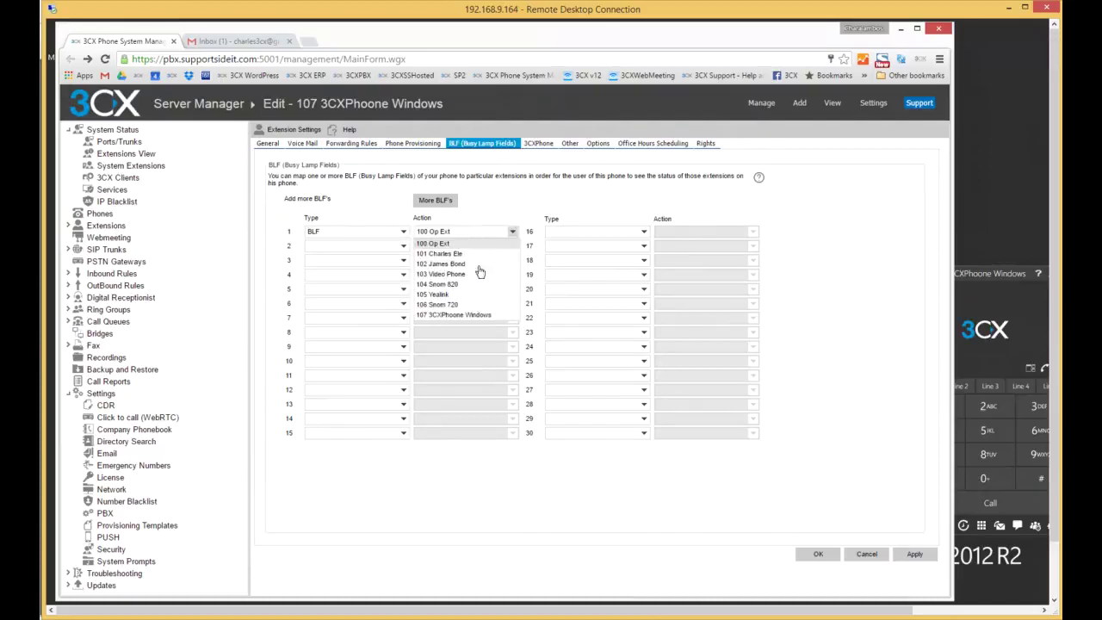
pyautogui.click(439, 296)
# Step: Set the second busy lamp field of extension 107 to type BLF for extension 101
pyautogui.click(402, 247)
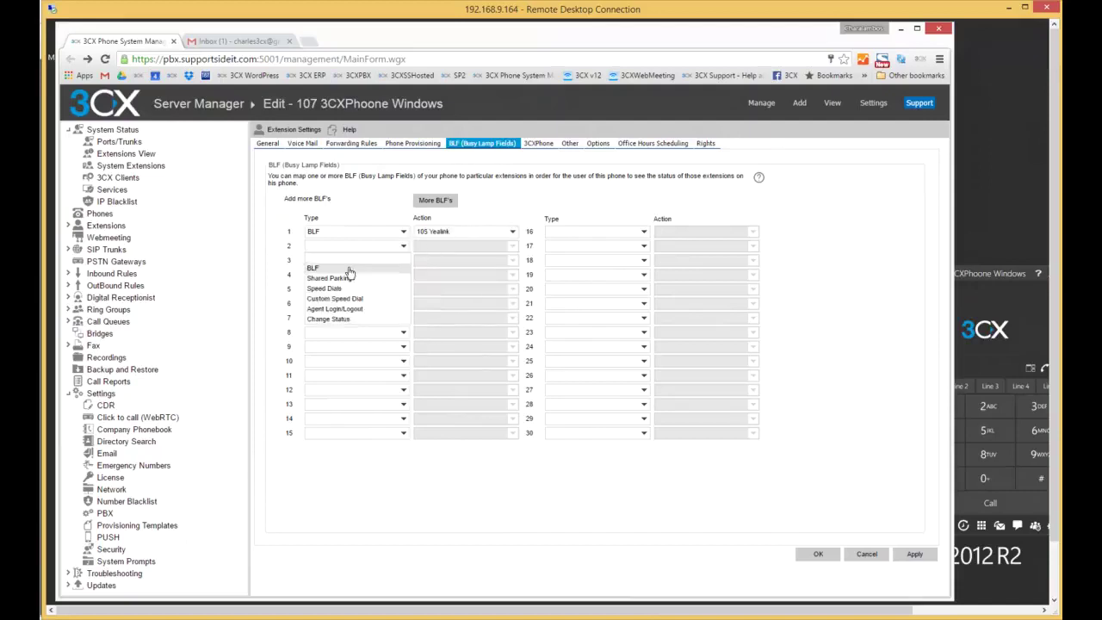
pyautogui.click(349, 270)
pyautogui.click(440, 248)
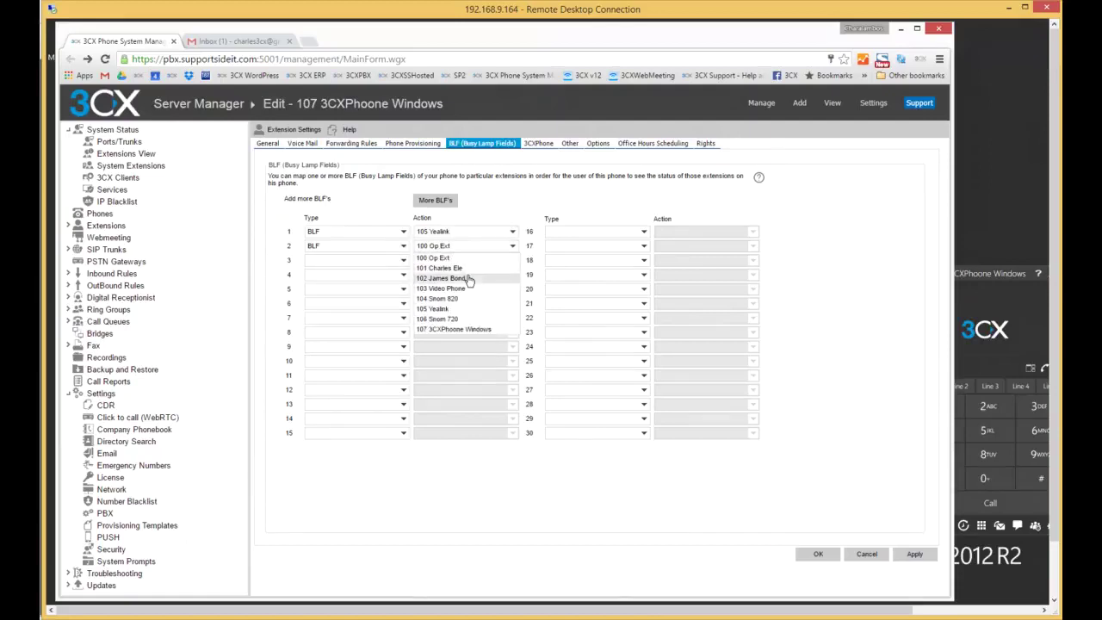
pyautogui.click(471, 269)
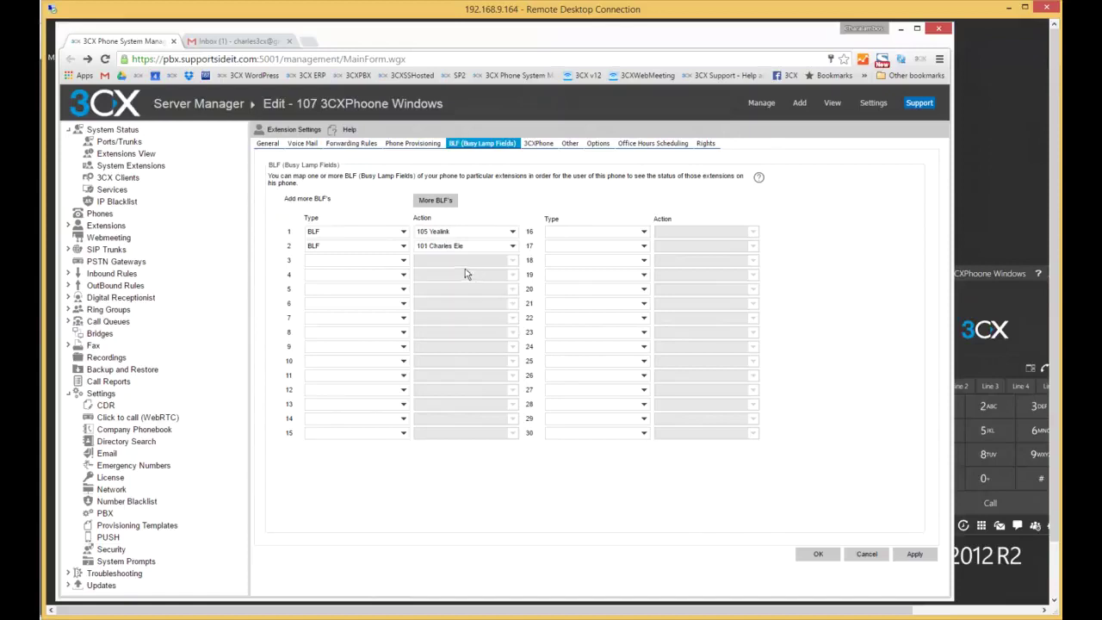
# Step: Set the third busy lamp field of extension 107 to type Change Status with the action Available
pyautogui.click(402, 260)
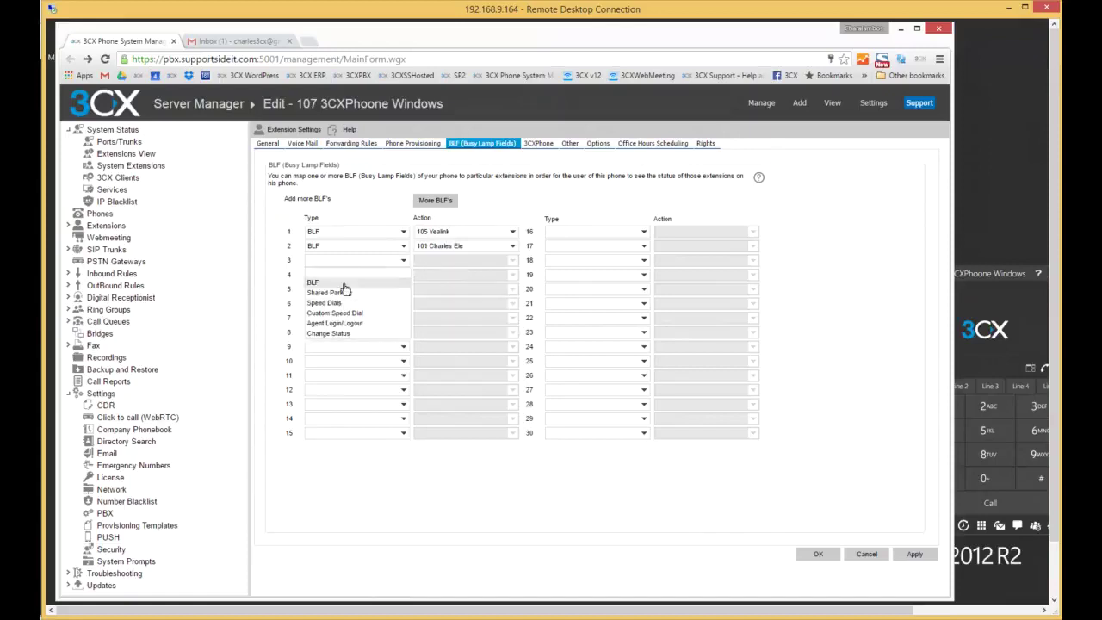
pyautogui.click(344, 283)
pyautogui.click(381, 270)
pyautogui.click(381, 269)
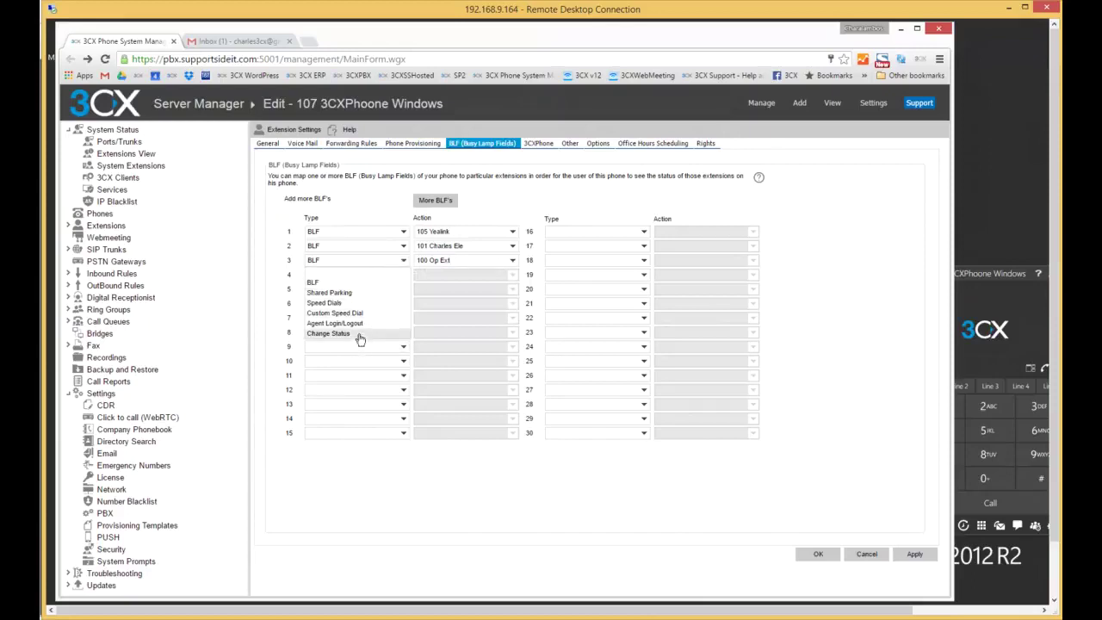
pyautogui.click(358, 334)
# Step: Set the fourth busy lamp field of extension 107 to type Change Status with the action Away
pyautogui.click(402, 275)
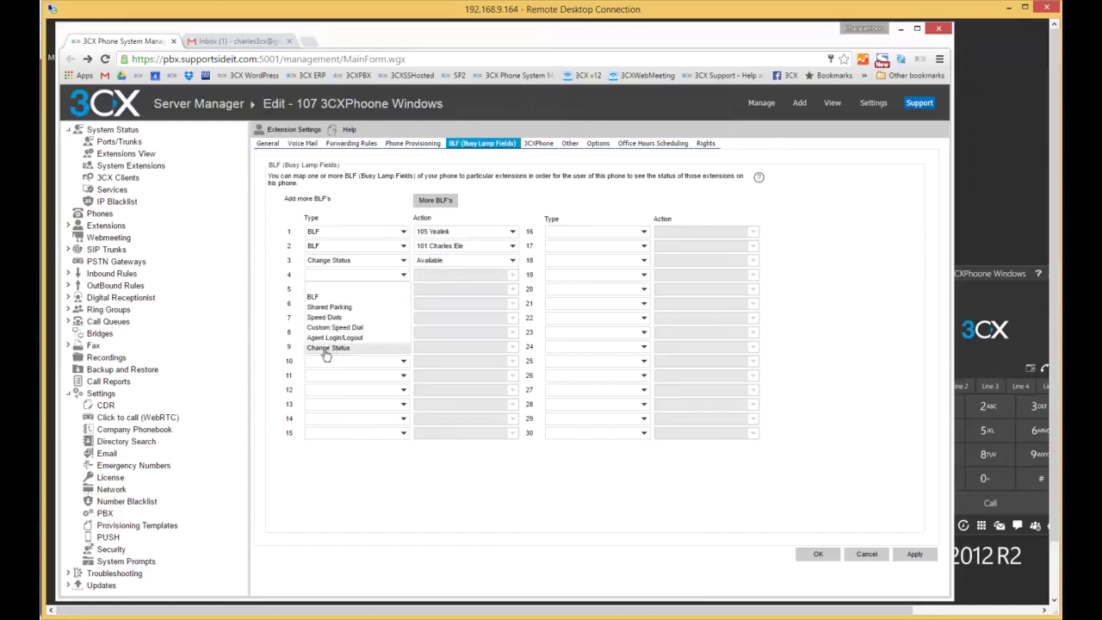
pyautogui.click(329, 349)
pyautogui.click(514, 275)
pyautogui.click(443, 300)
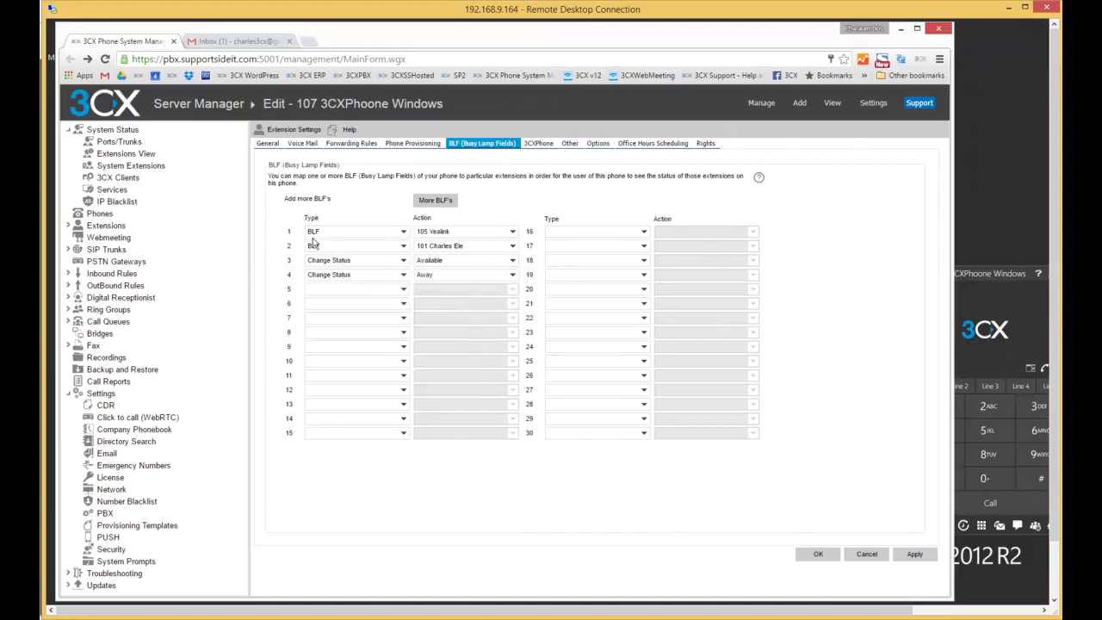
# Step: Set the fifth busy lamp field to Shared Parking with shared park extension 0 and save extension 107's settings
pyautogui.click(402, 290)
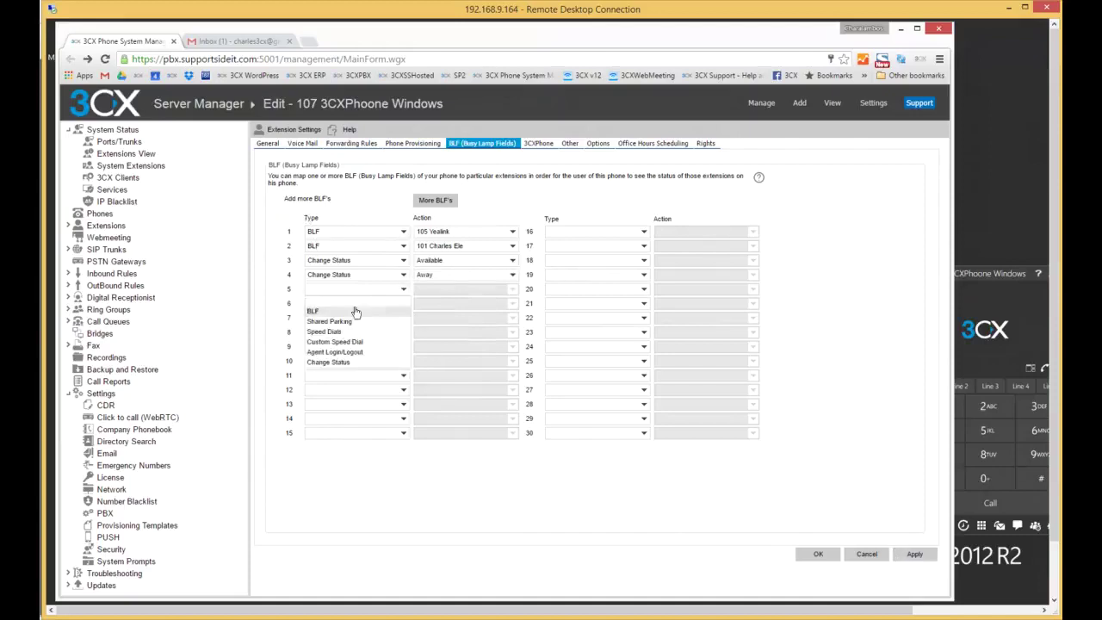
pyautogui.click(348, 324)
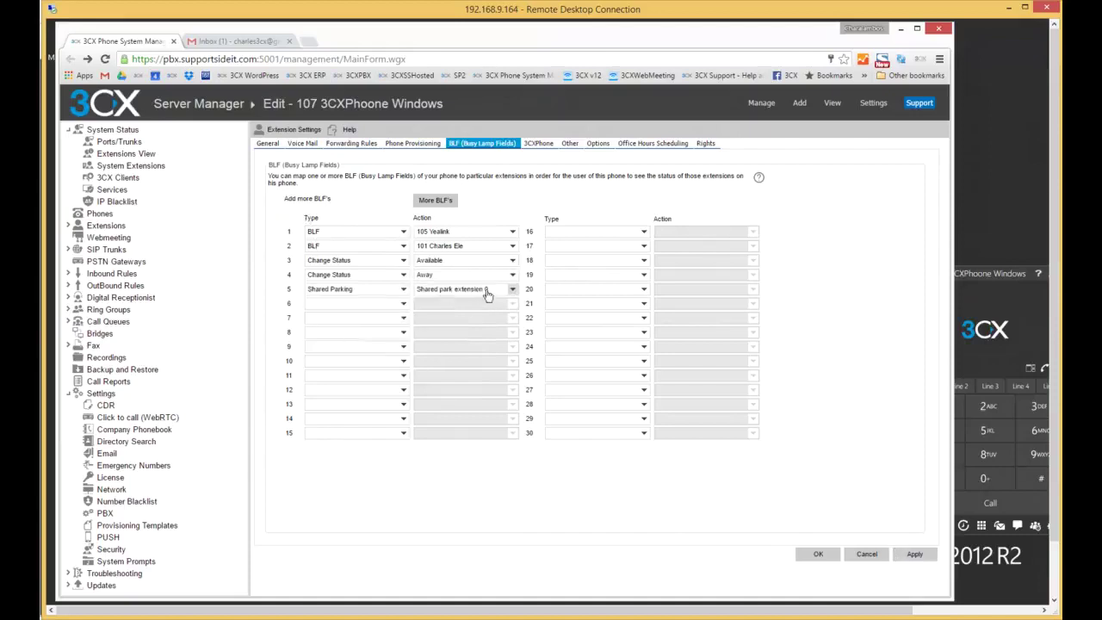
pyautogui.click(819, 554)
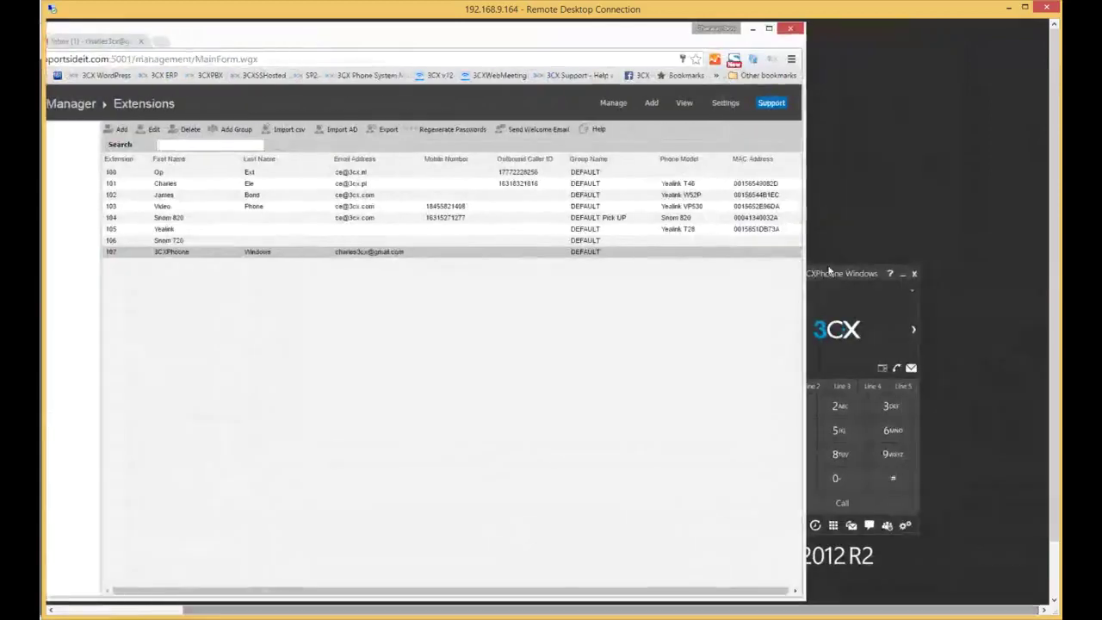
# Step: Expand the BLF button panel of the 3CXPhone client and move its window further down the desktop
pyautogui.click(829, 270)
pyautogui.click(914, 333)
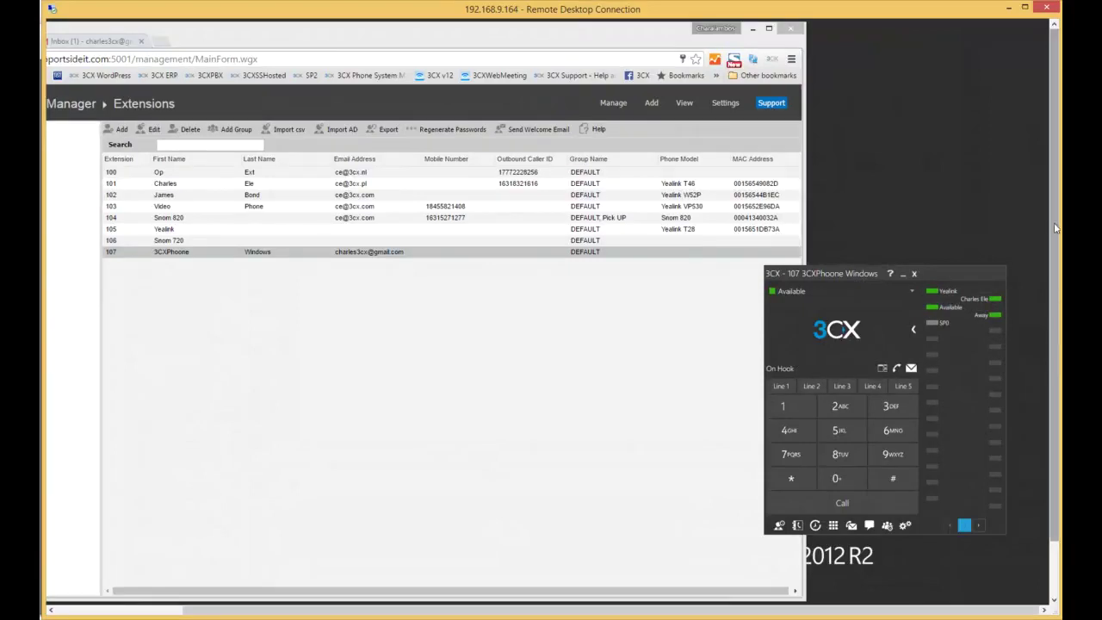
pyautogui.moveTo(838, 280); pyautogui.dragTo(871, 335)
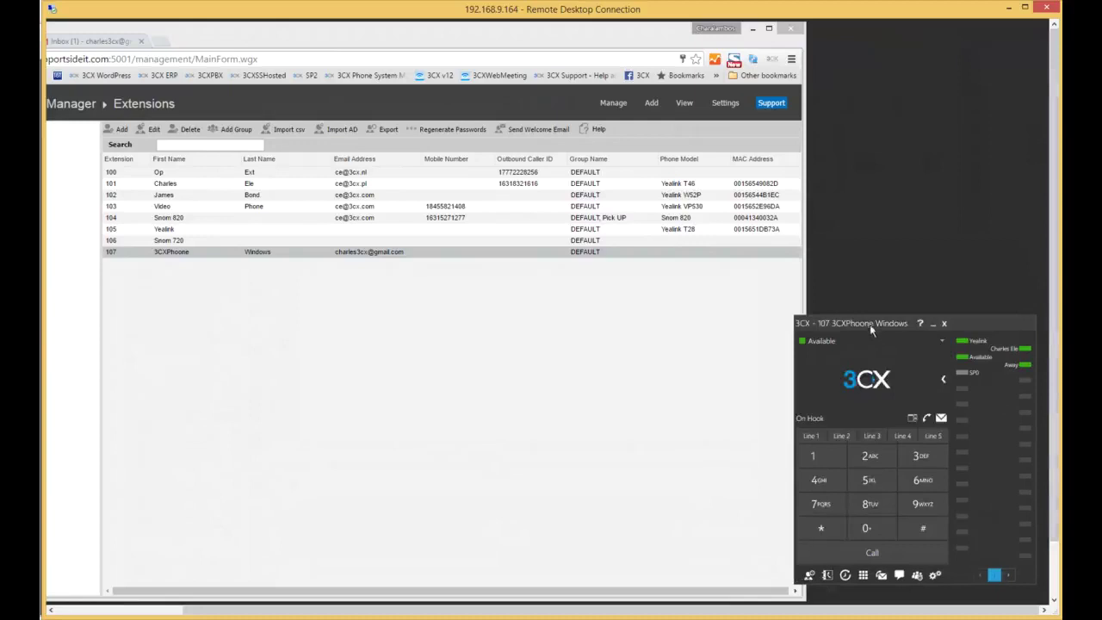
pyautogui.moveTo(872, 330); pyautogui.dragTo(873, 339)
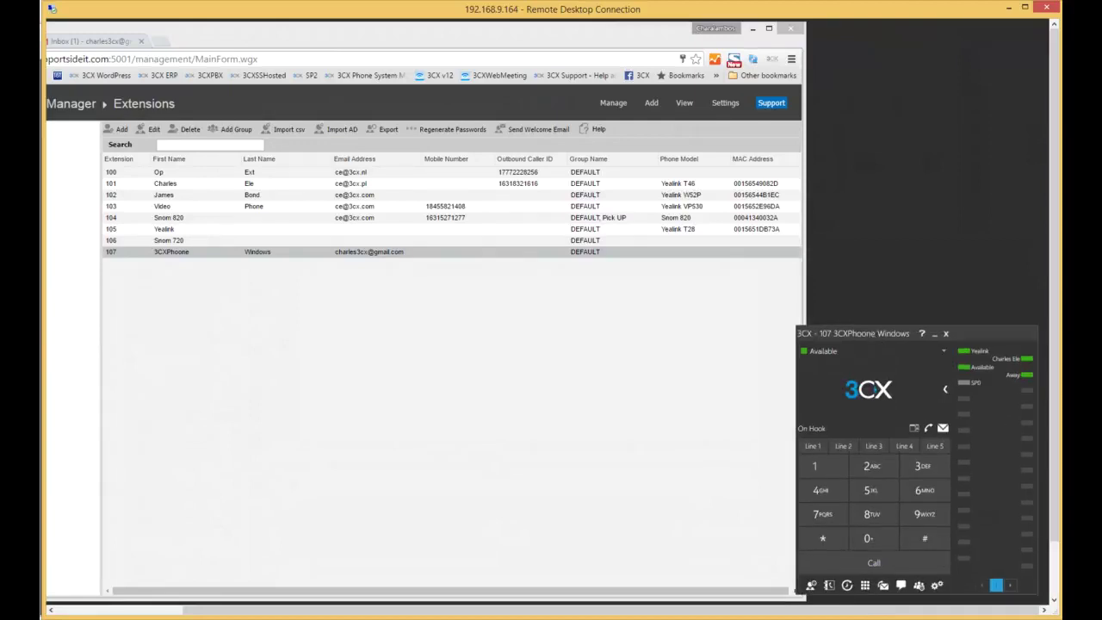
# Step: Reopen extension 107 for editing in the management console and show its Rights settings
pyautogui.moveTo(865, 614); pyautogui.dragTo(740, 614)
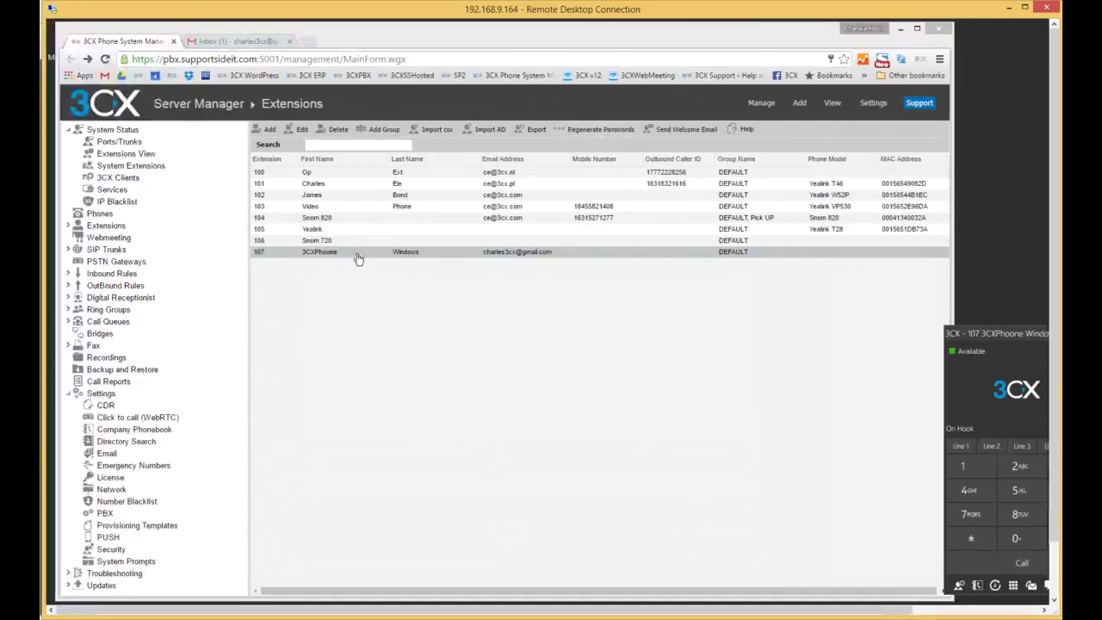
pyautogui.doubleClick(524, 252)
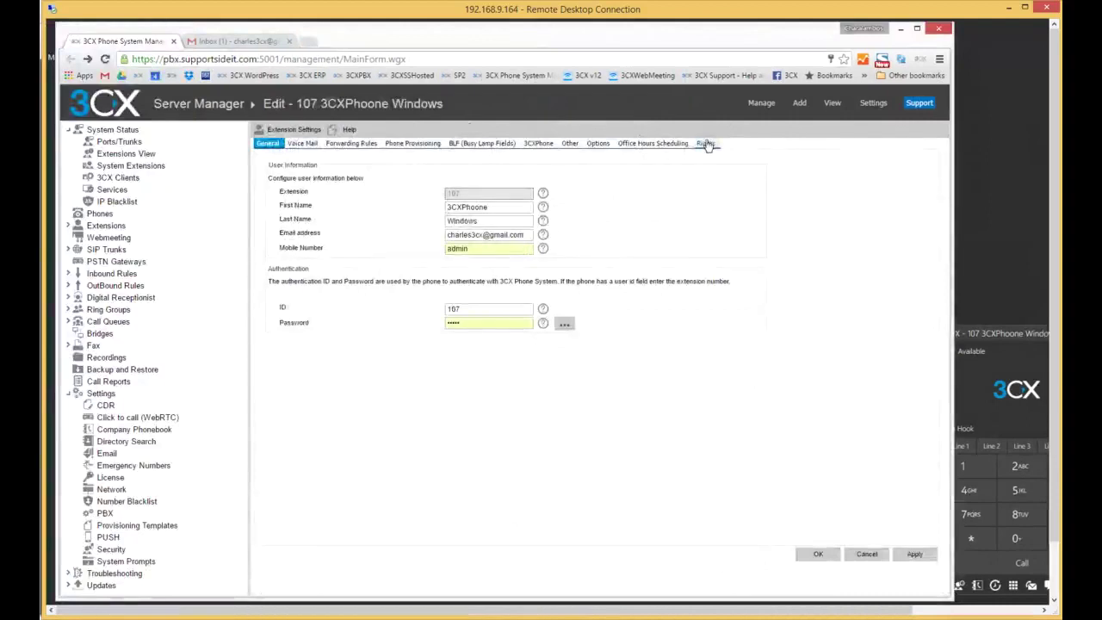
pyautogui.click(706, 143)
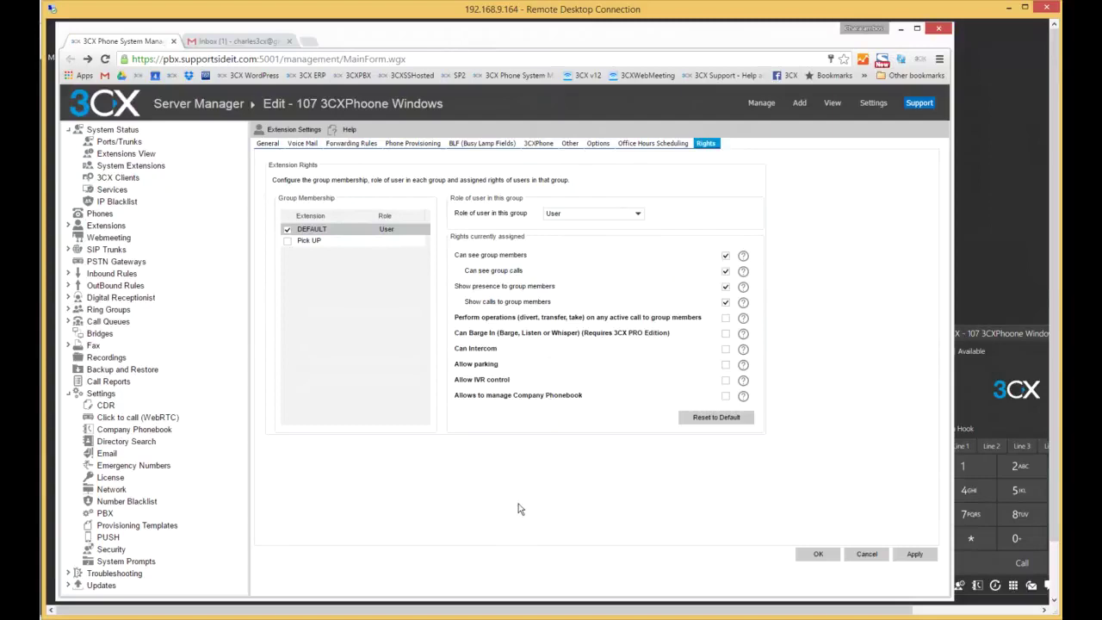
# Step: Minimize the browser, open 3CXPhone's presence window and examine the Receptionist, Manager, Q-Manager and Wallboard views before returning to the User view
pyautogui.click(900, 31)
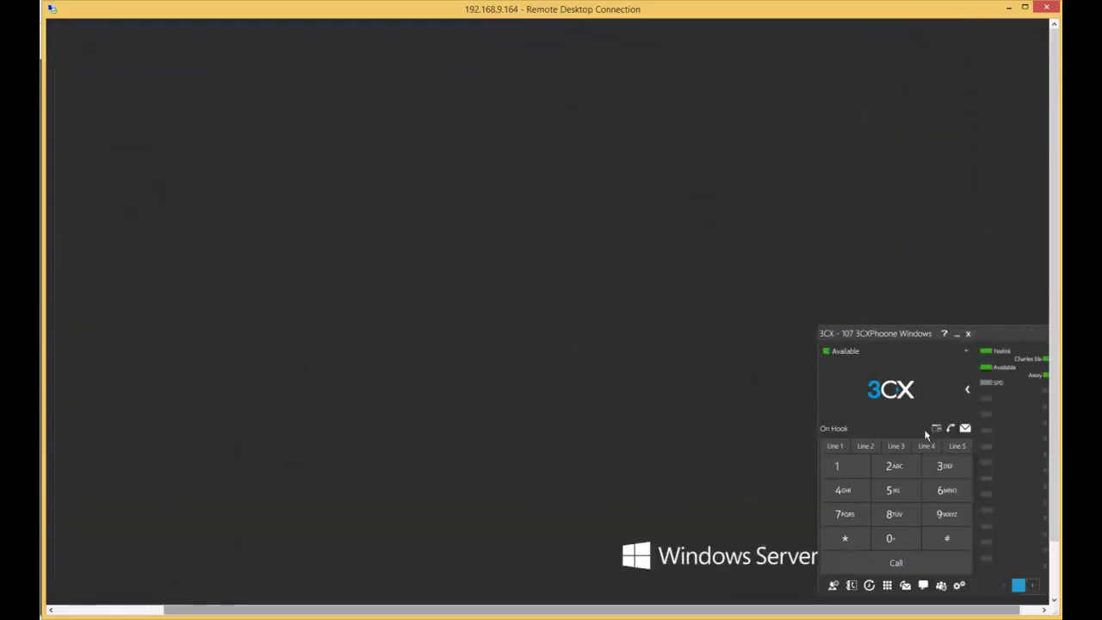
pyautogui.click(935, 429)
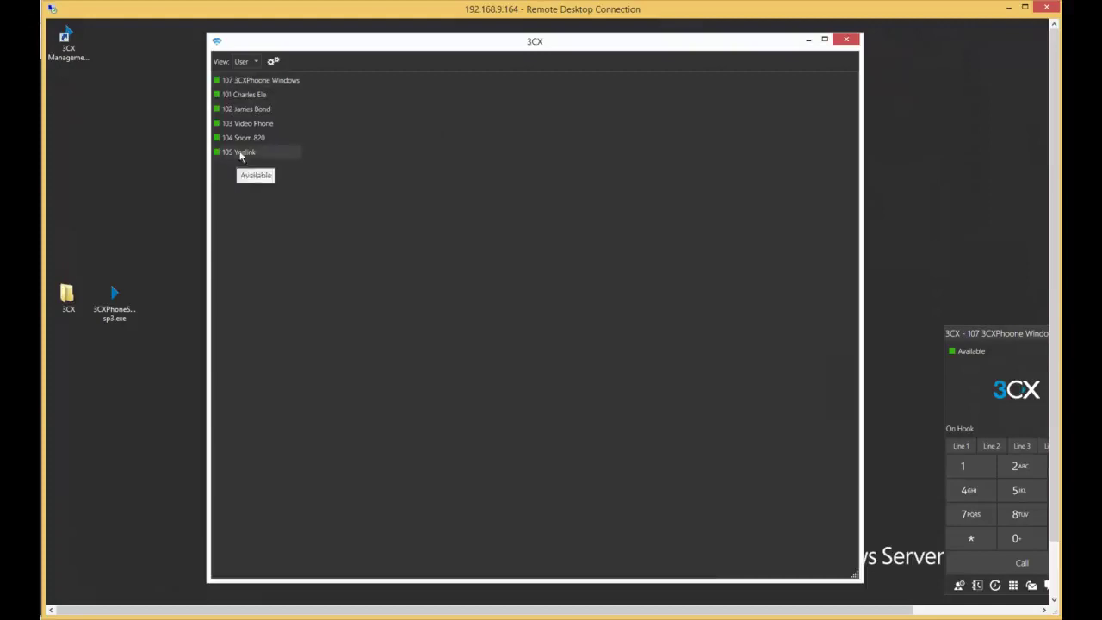
pyautogui.click(255, 62)
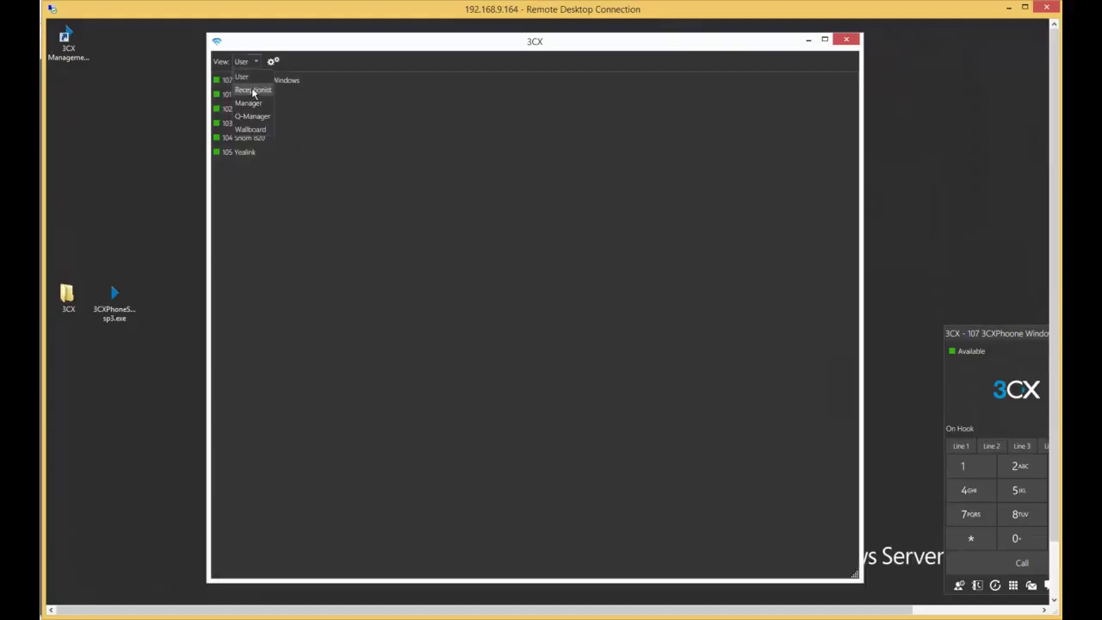
pyautogui.click(252, 90)
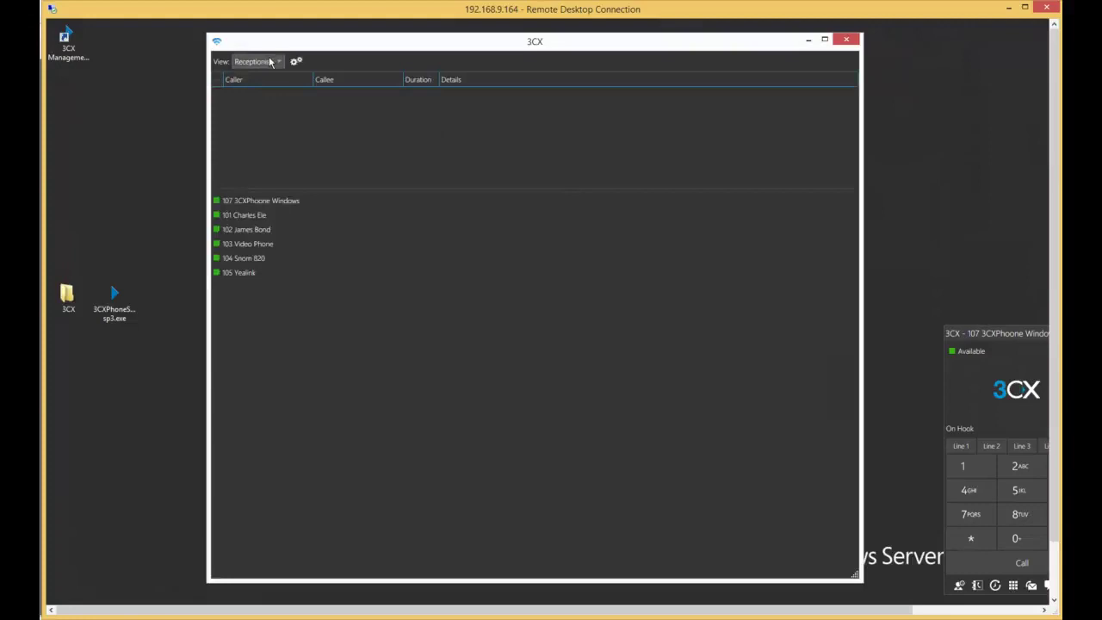
pyautogui.click(269, 62)
pyautogui.click(259, 105)
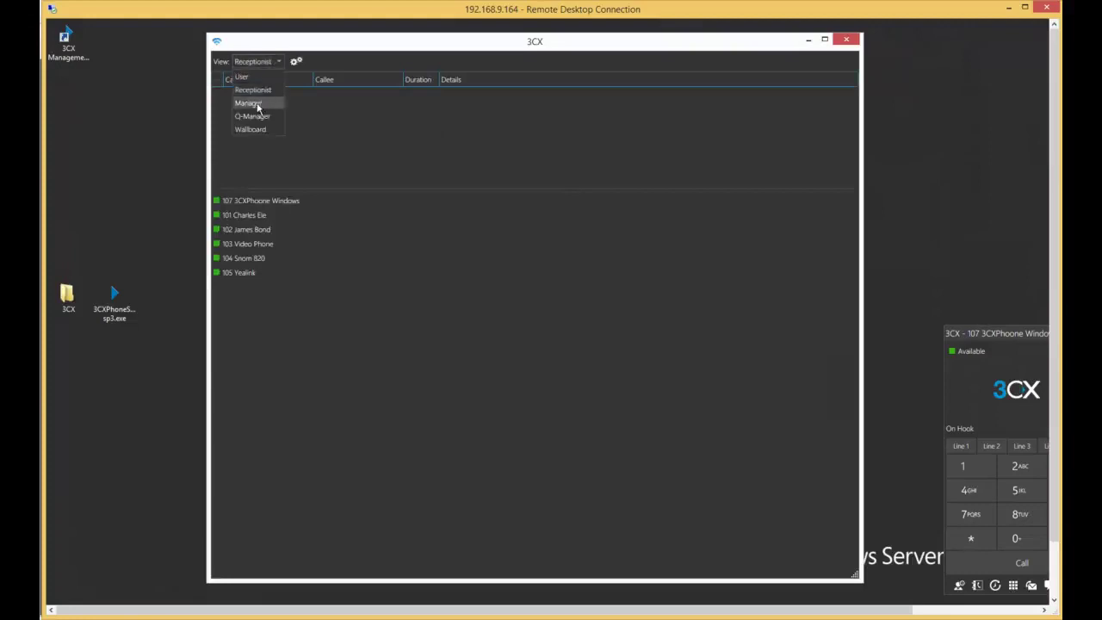
pyautogui.click(257, 63)
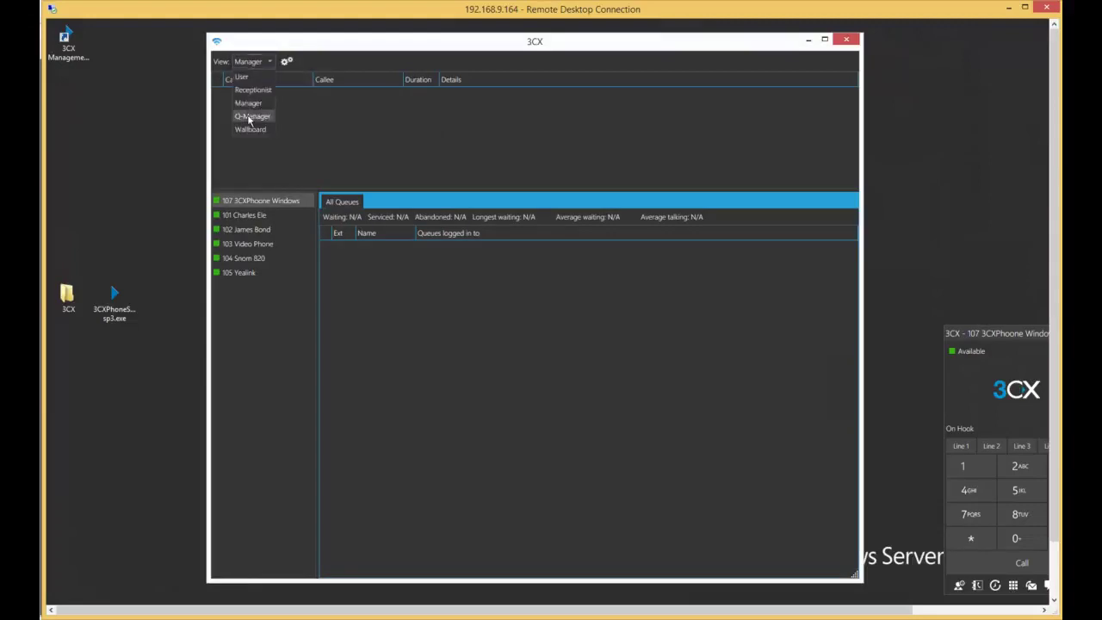
pyautogui.click(249, 118)
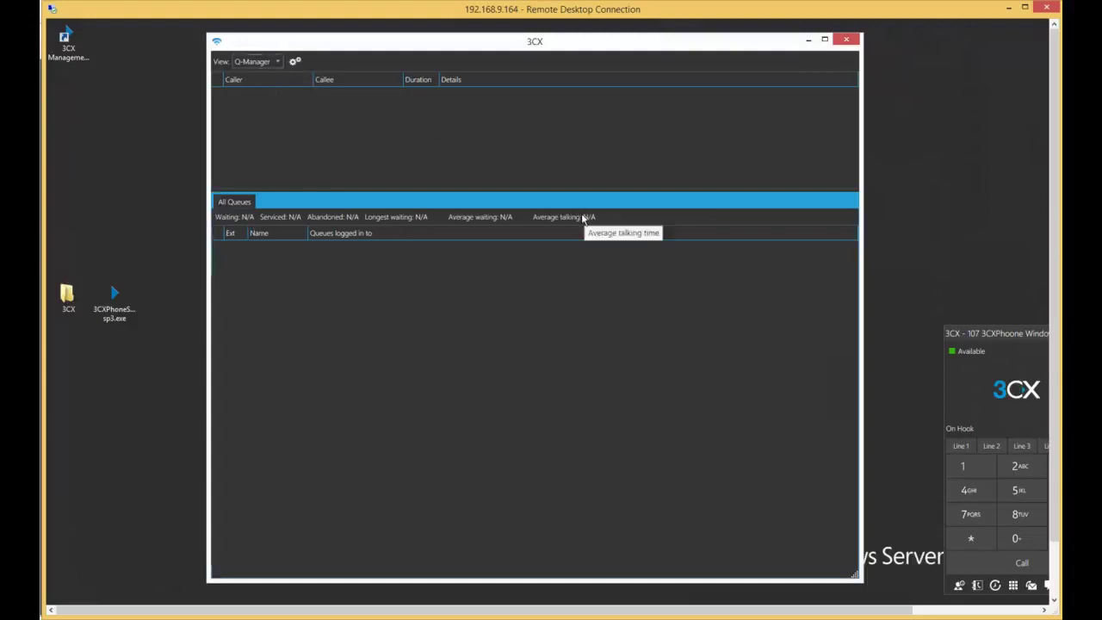
pyautogui.click(265, 63)
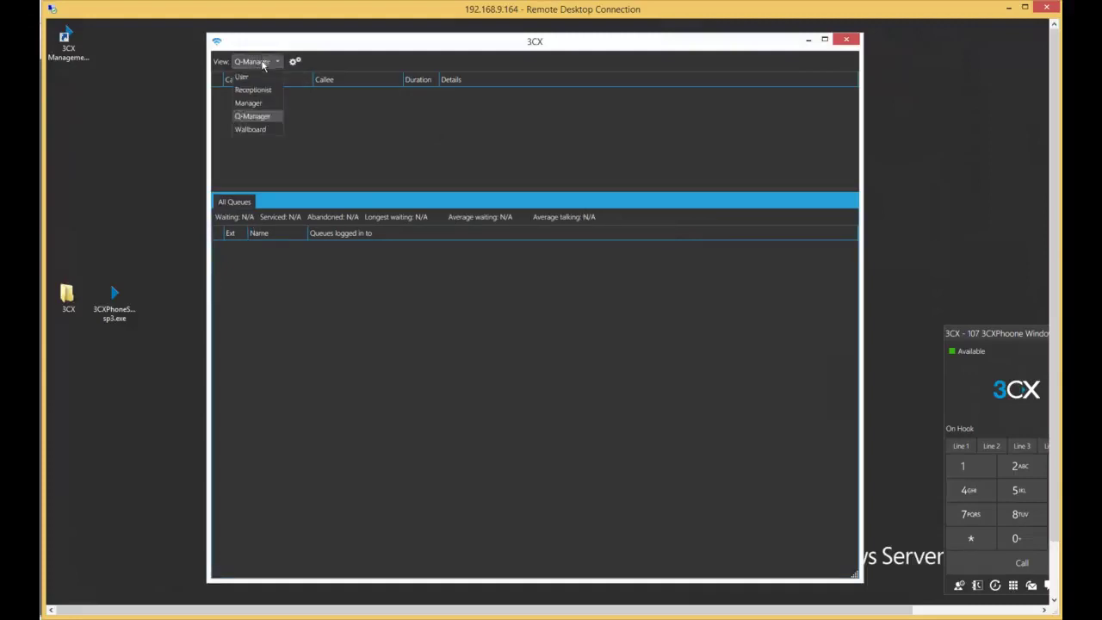
pyautogui.click(255, 129)
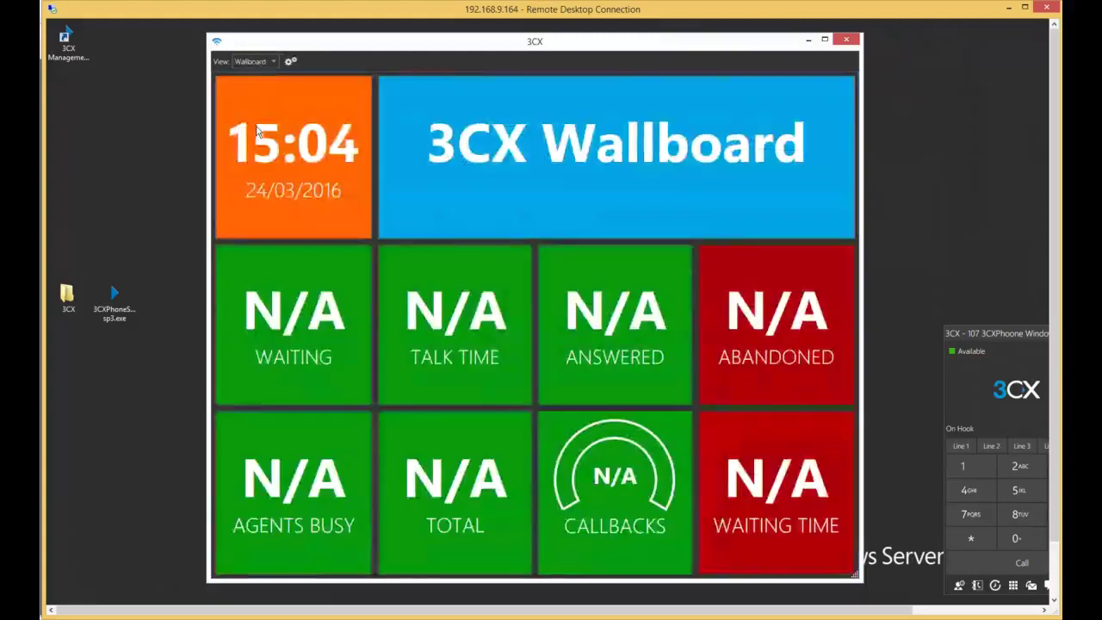
pyautogui.click(262, 63)
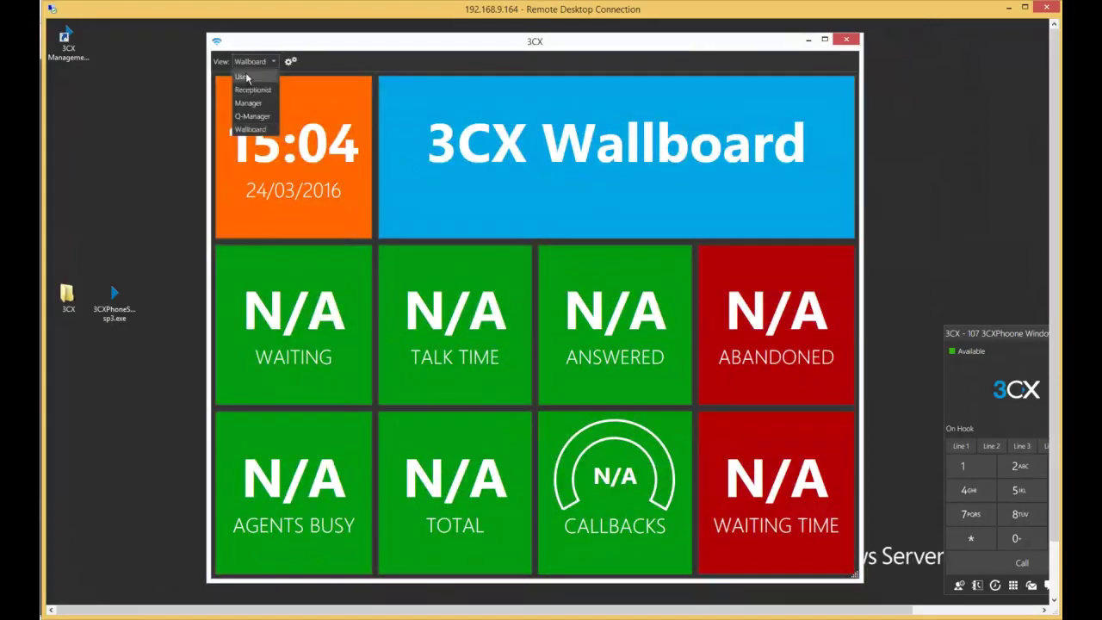
pyautogui.click(244, 77)
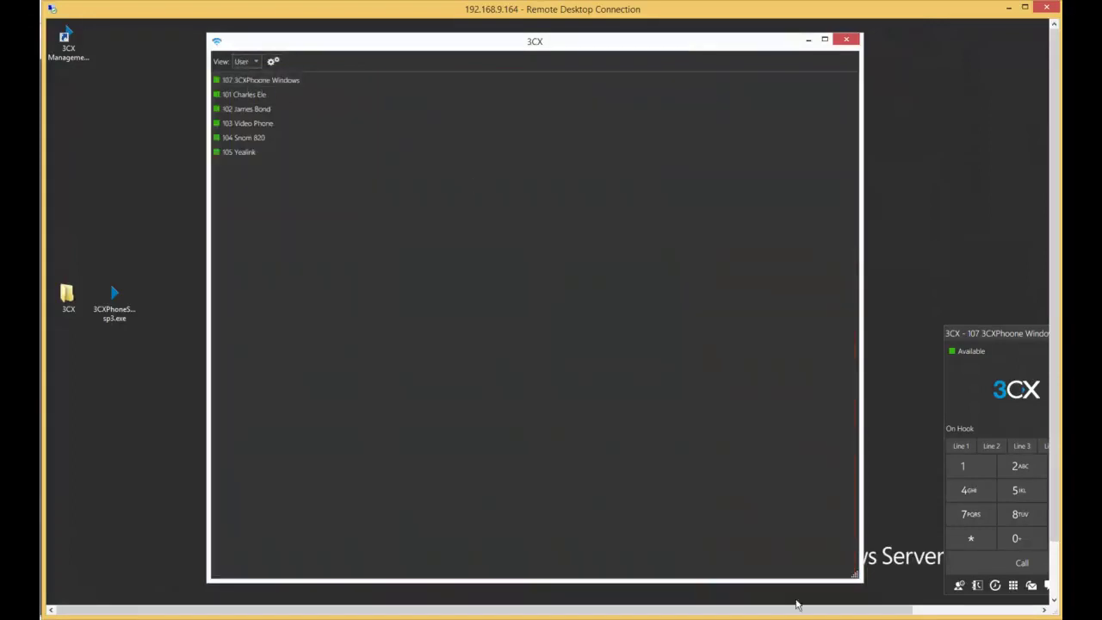
# Step: Switch back to the 3CX management console in the browser and open the Override call queue's settings
pyautogui.moveTo(1054, 483); pyautogui.dragTo(1054, 543)
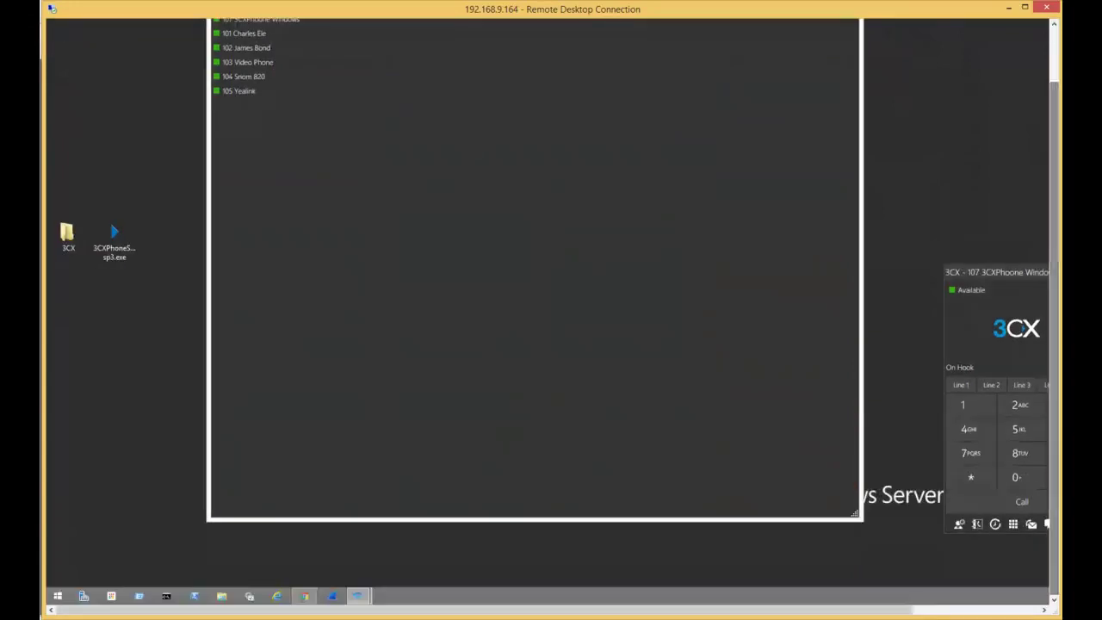
pyautogui.click(304, 596)
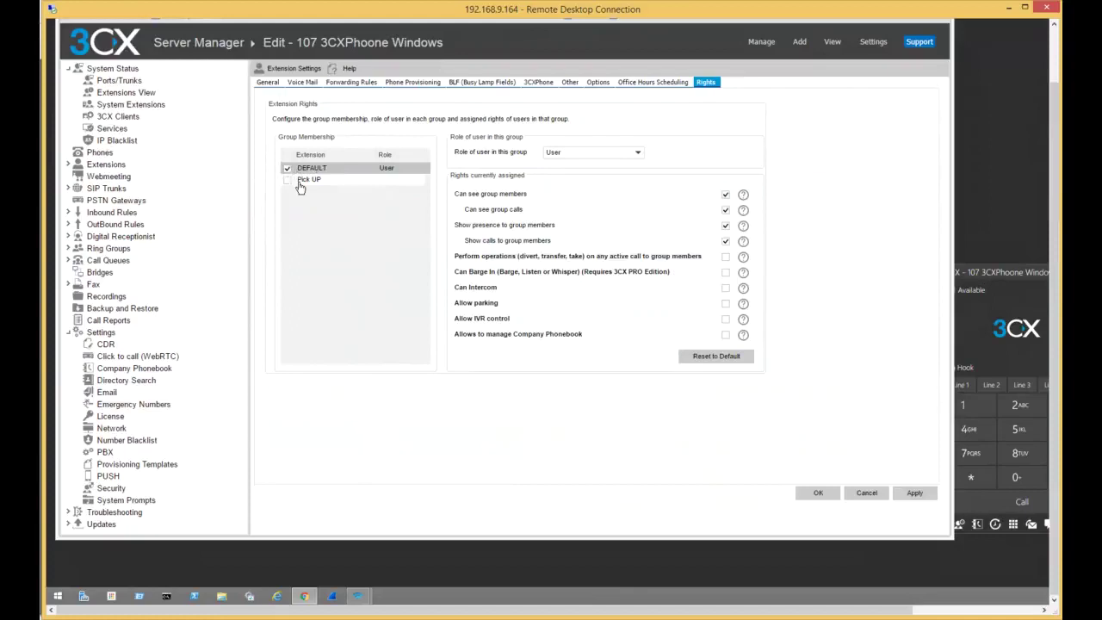
pyautogui.click(69, 260)
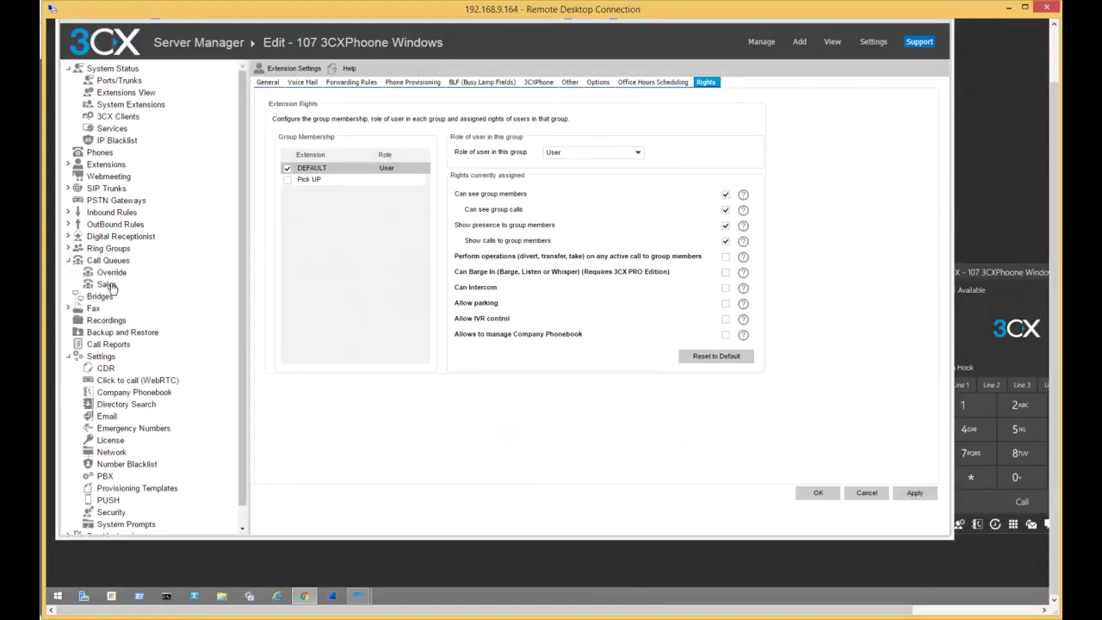
pyautogui.click(111, 285)
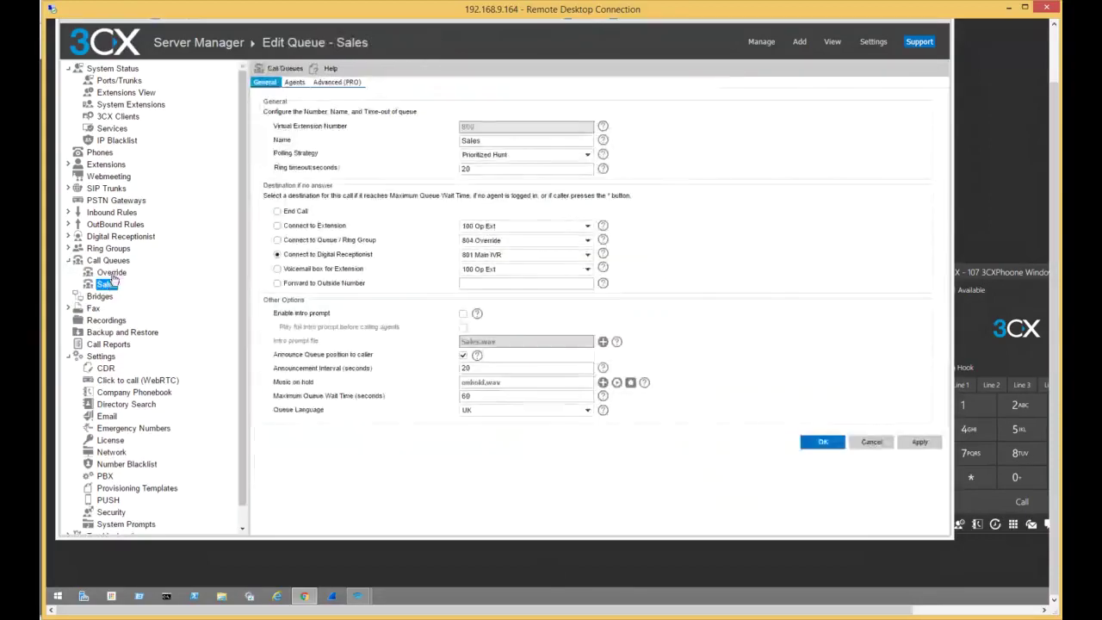
pyautogui.click(109, 274)
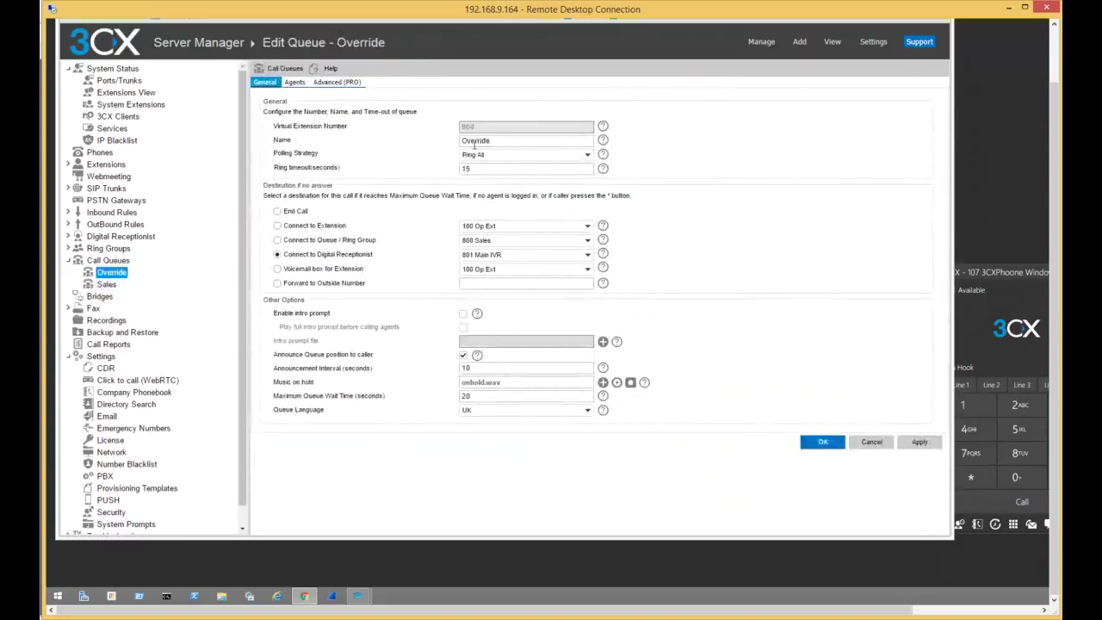
# Step: Add extension 107 3CXPhoone Windows to the Override queue's agents and apply the change
pyautogui.click(294, 83)
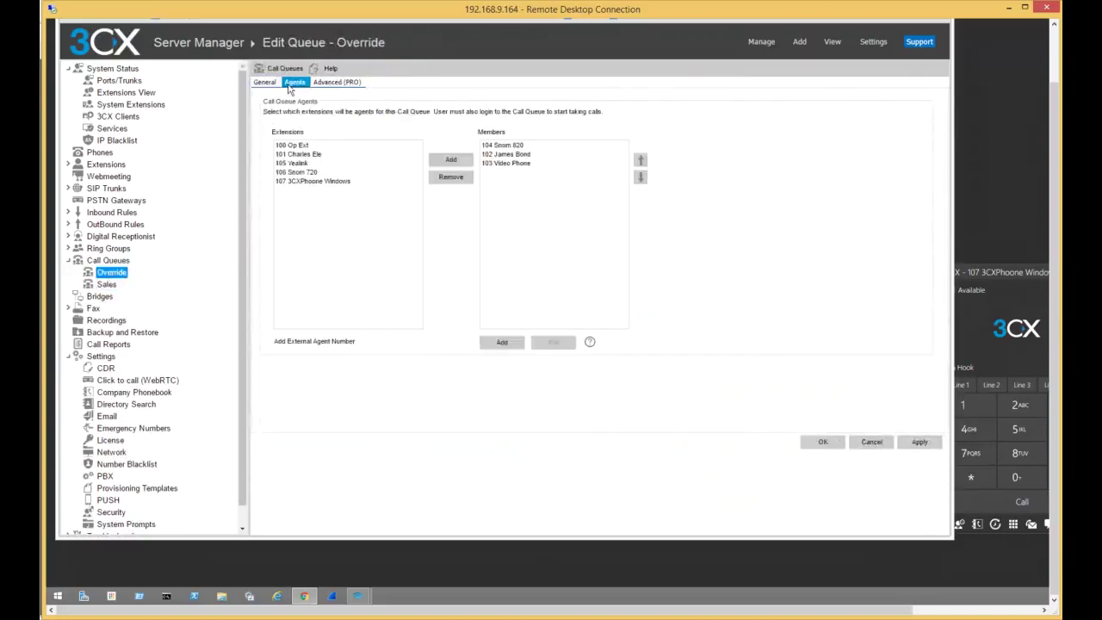
pyautogui.click(313, 181)
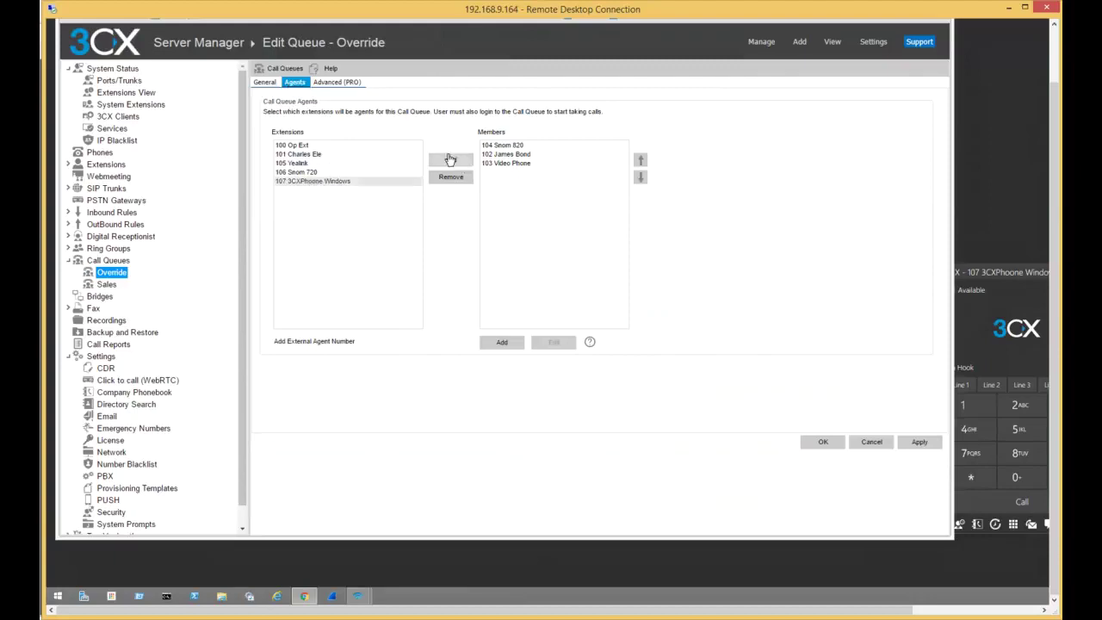
pyautogui.click(450, 160)
pyautogui.click(917, 443)
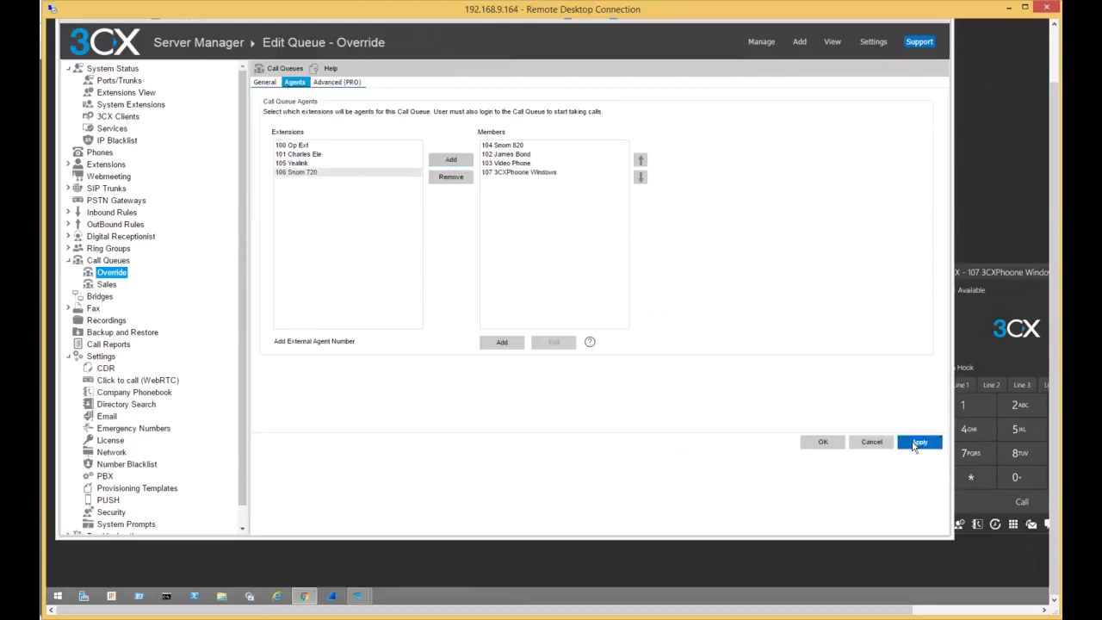
# Step: Bring up 3CXPhone's presence window, minimize the browser and set the presence window to the Manager view
pyautogui.click(989, 270)
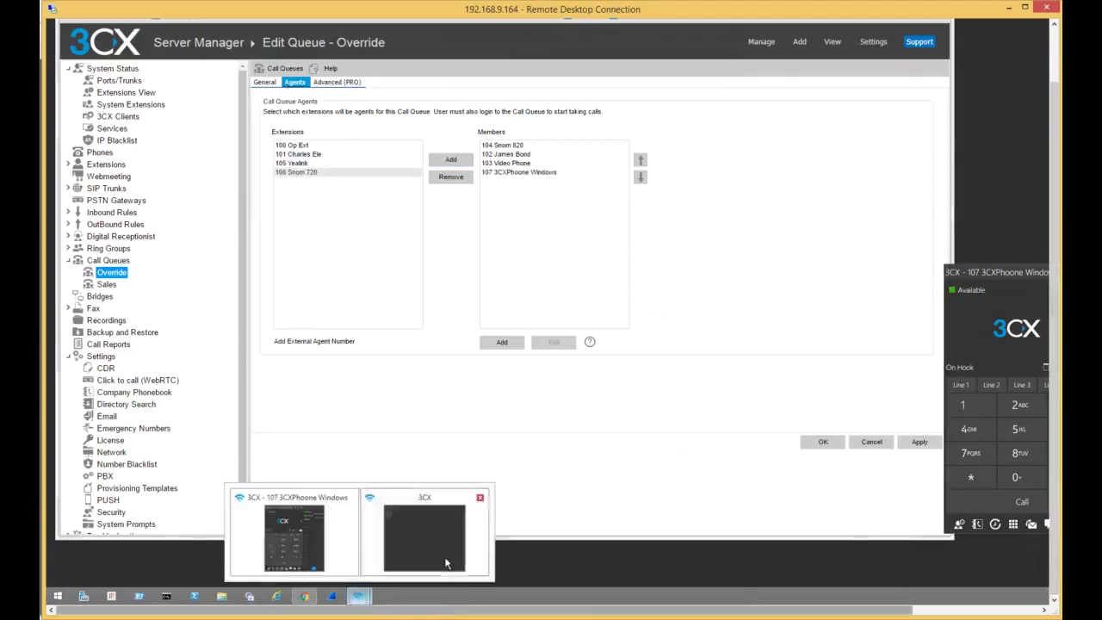
pyautogui.click(447, 558)
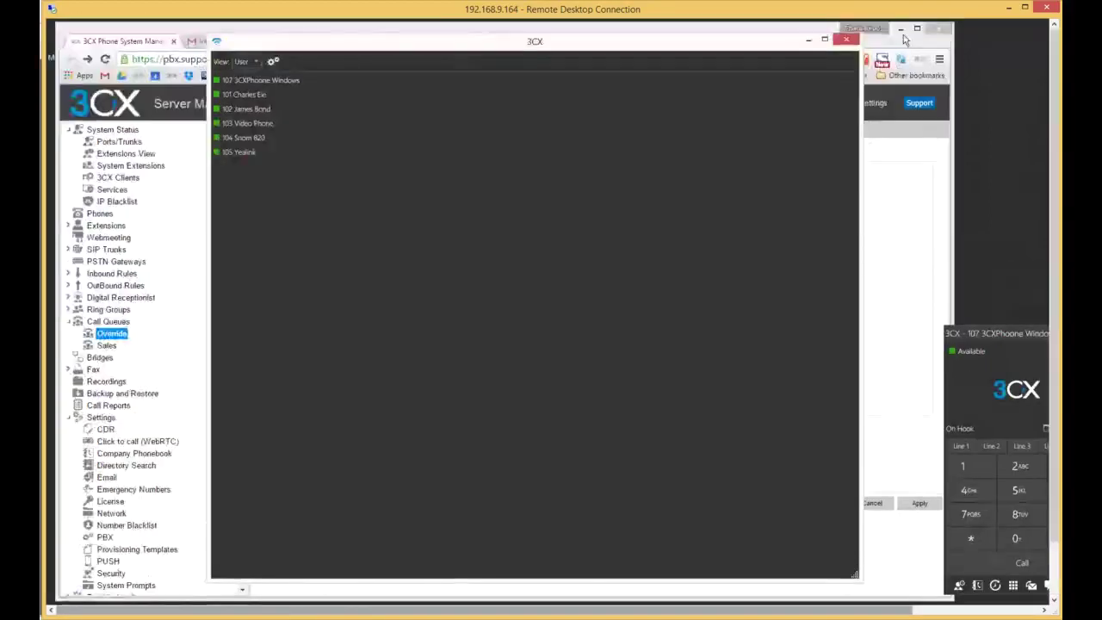
pyautogui.click(869, 34)
pyautogui.click(244, 61)
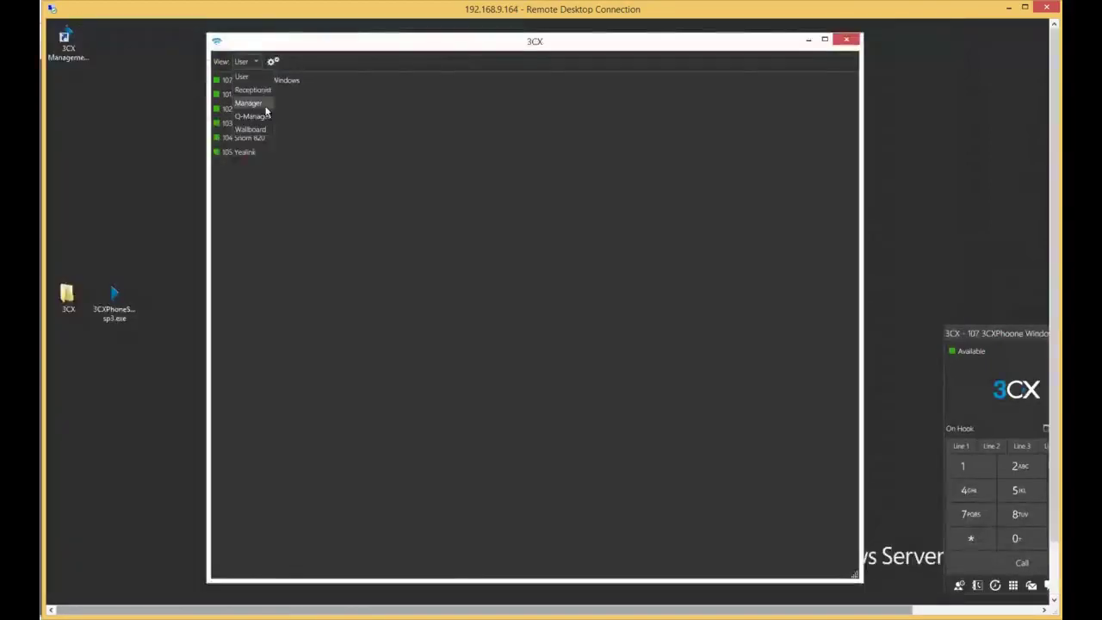
pyautogui.click(248, 104)
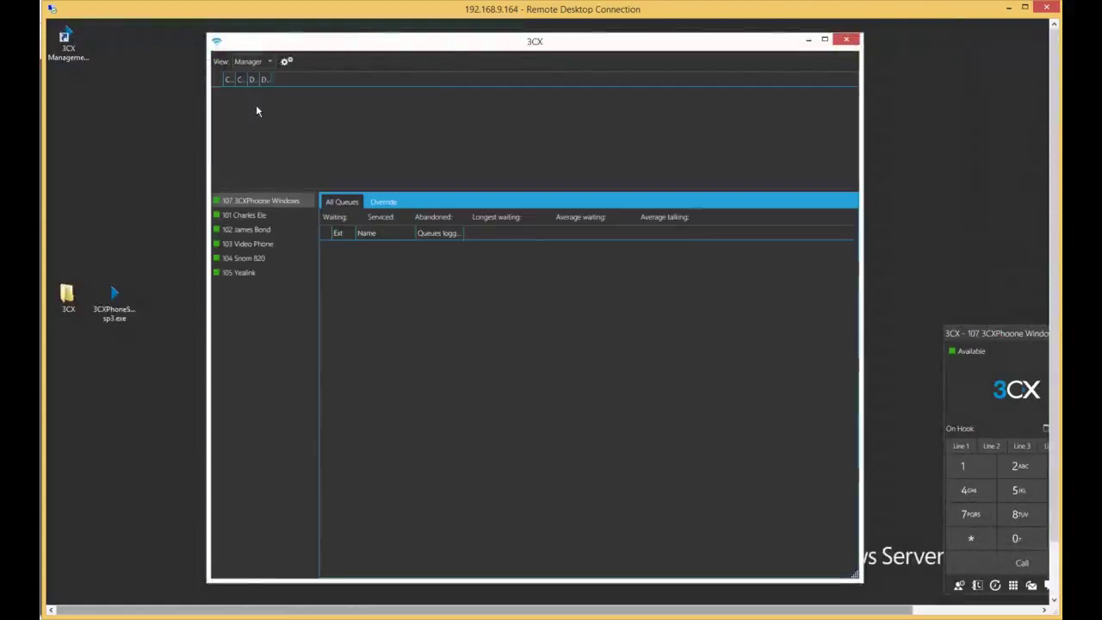
# Step: Compare the agent lists of the Override queue and All Queues, and shrink the active calls pane above them
pyautogui.click(389, 203)
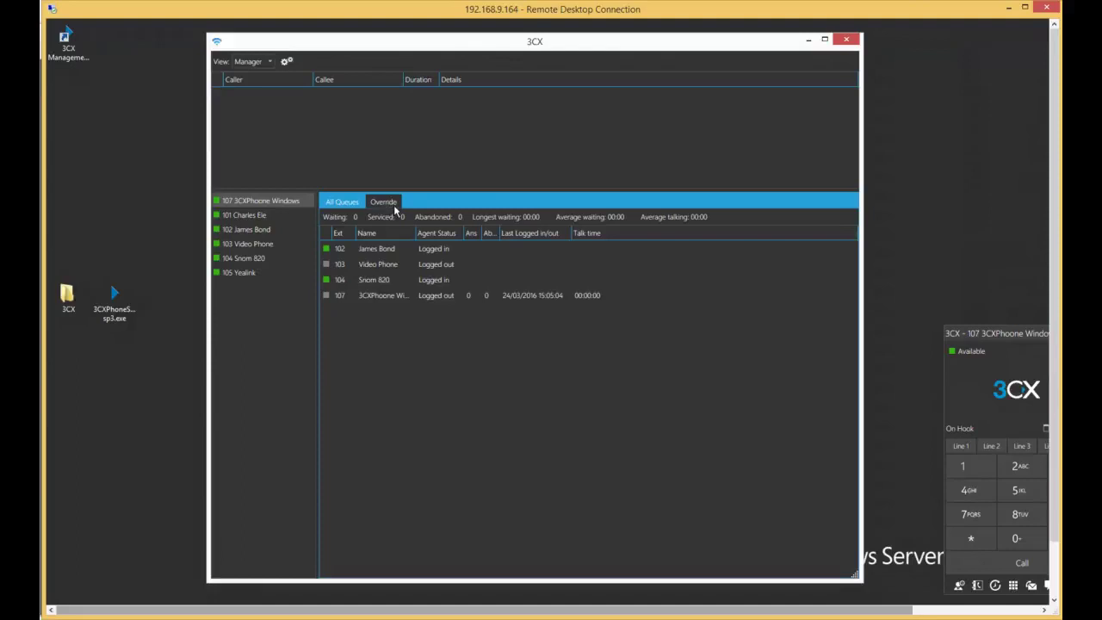
pyautogui.click(336, 202)
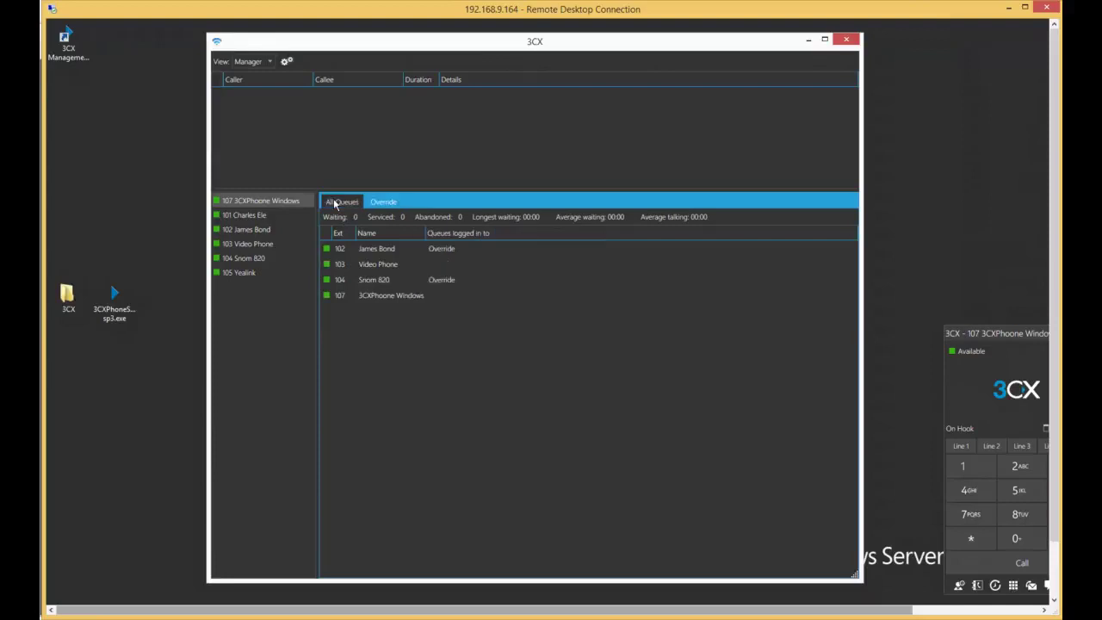
pyautogui.click(385, 203)
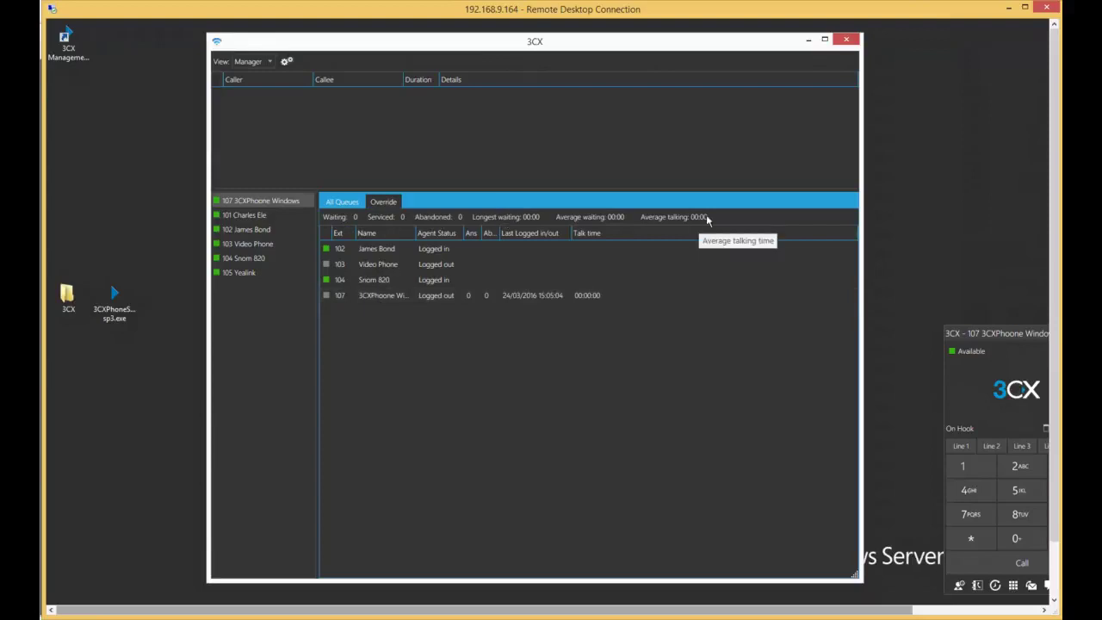
pyautogui.moveTo(568, 188); pyautogui.dragTo(560, 141)
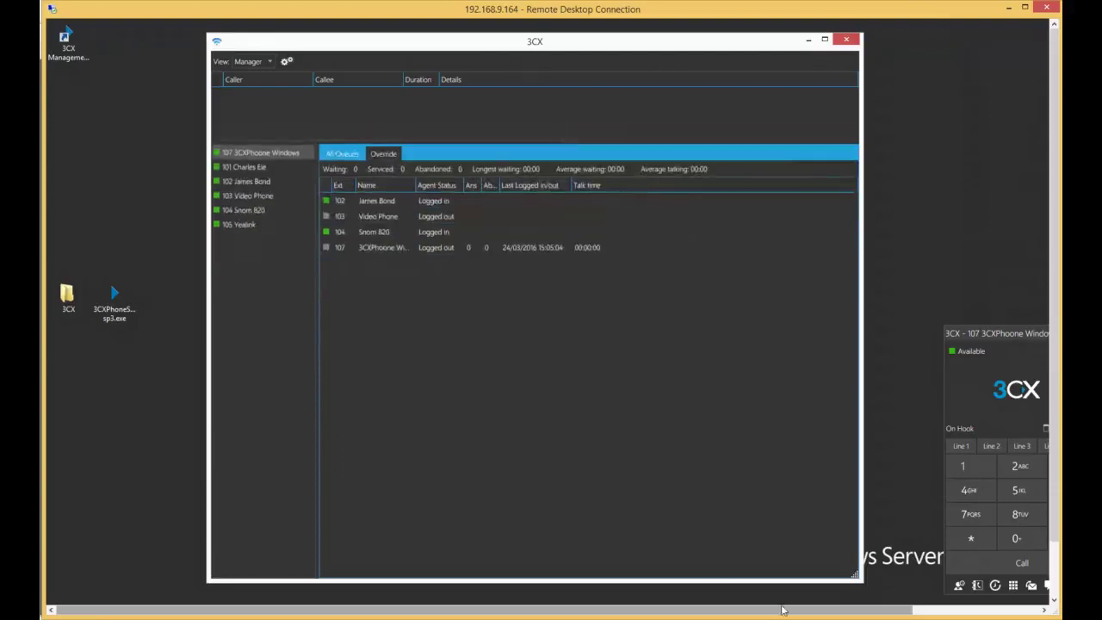
# Step: Switch back to the management console in the browser, confirm the Override queue's settings and open the Sales queue for editing
pyautogui.moveTo(780, 609); pyautogui.dragTo(930, 603)
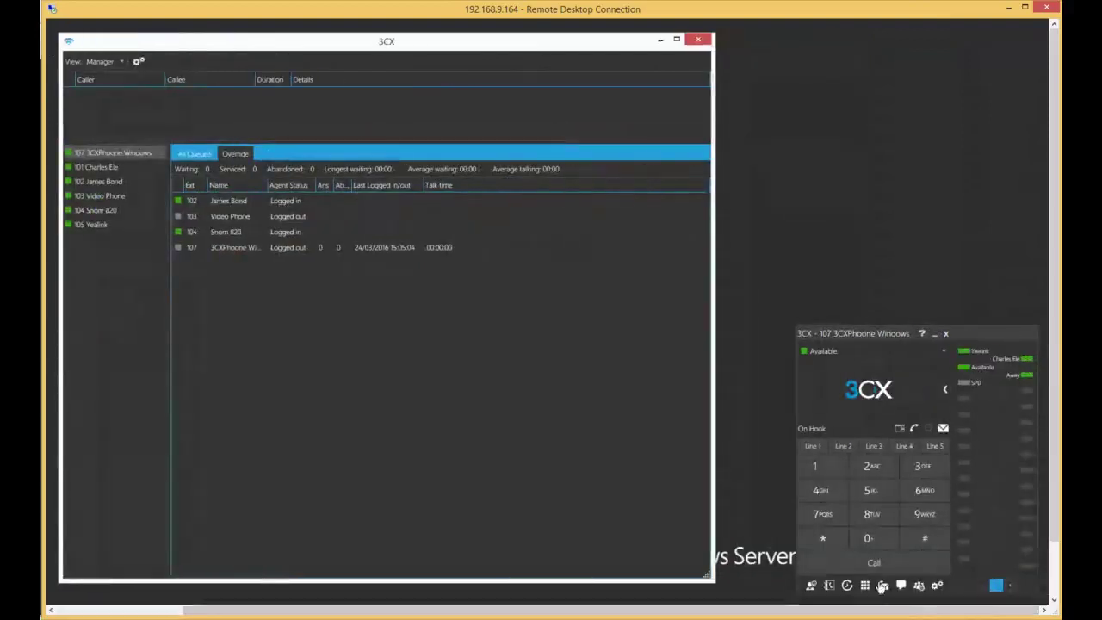
pyautogui.moveTo(1057, 534); pyautogui.dragTo(1057, 589)
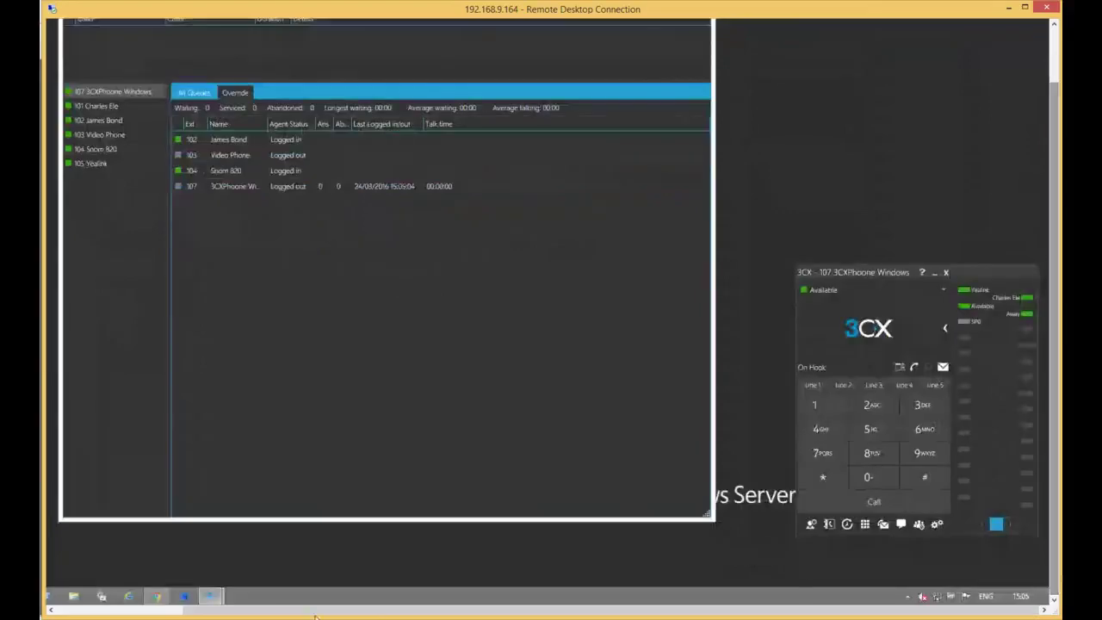
pyautogui.click(152, 596)
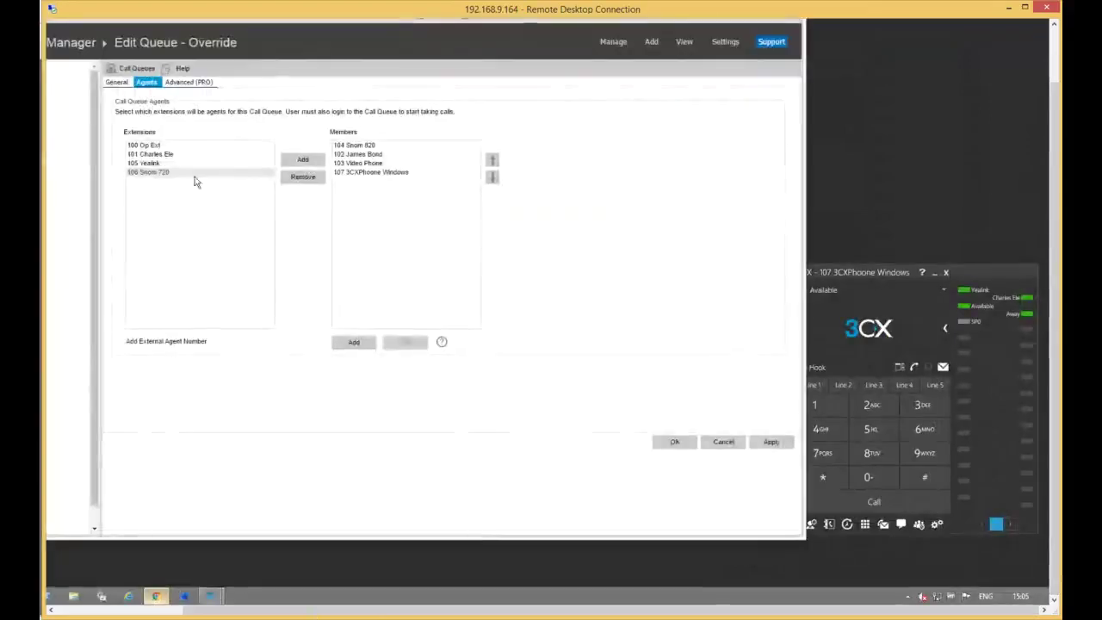
pyautogui.click(667, 444)
pyautogui.doubleClick(207, 101)
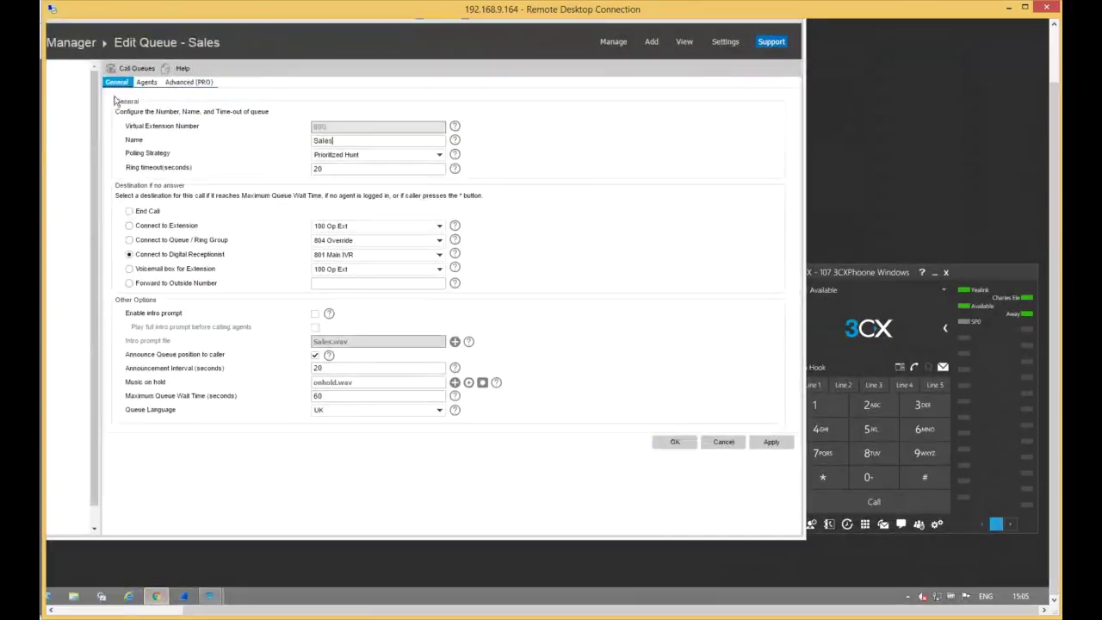
# Step: Add extension 107 3CXPhoone Windows to the Sales queue's agents, apply the change and close the queue's settings
pyautogui.click(145, 82)
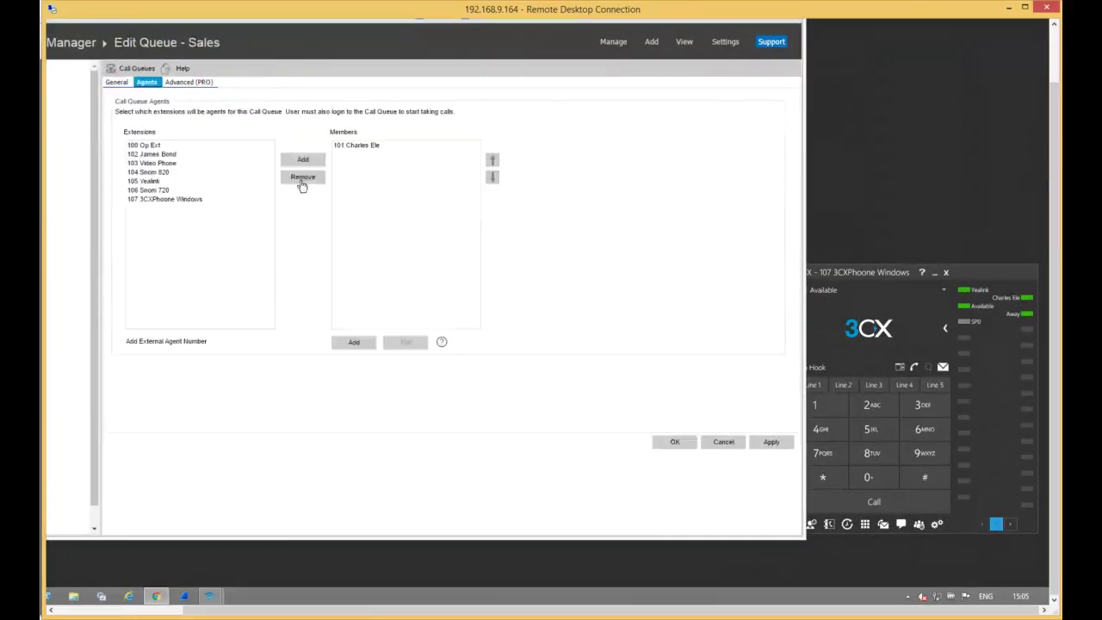
pyautogui.click(168, 200)
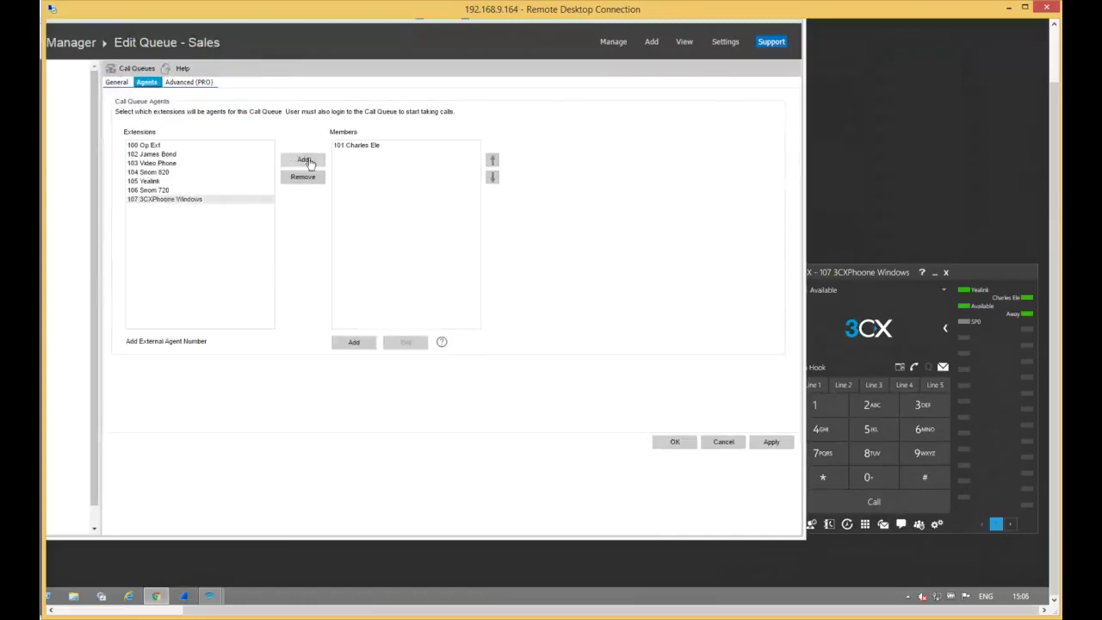
pyautogui.click(305, 164)
pyautogui.click(765, 446)
pyautogui.click(672, 443)
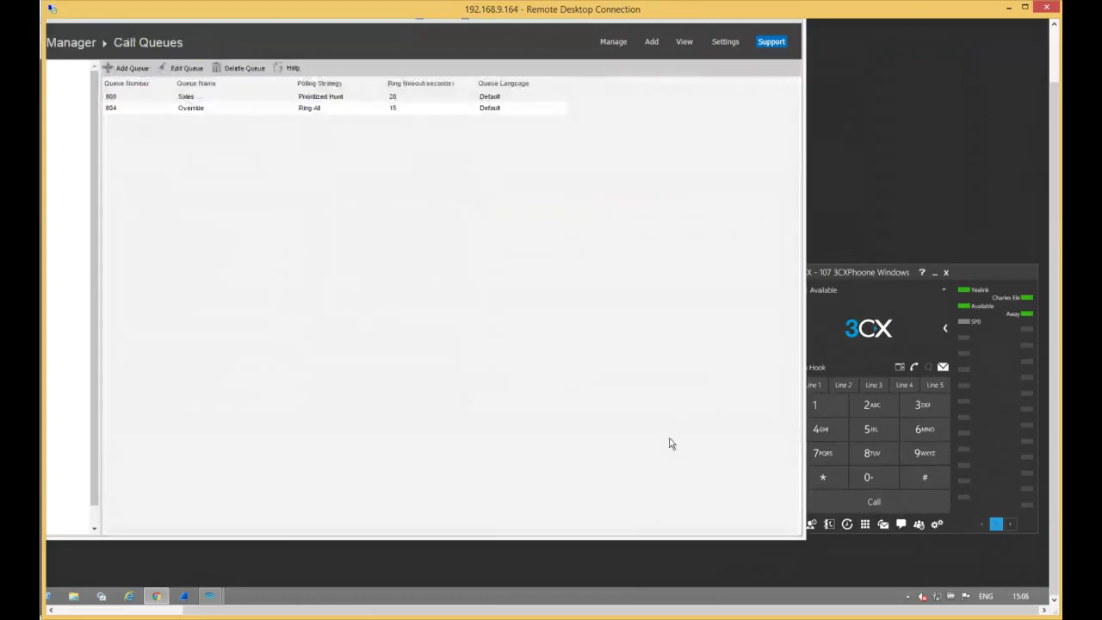
# Step: Minimize the browser and examine the Override, Sales and All Queues agent lists in 3CXPhone's Manager view
pyautogui.moveTo(1052, 204); pyautogui.dragTo(1053, 150)
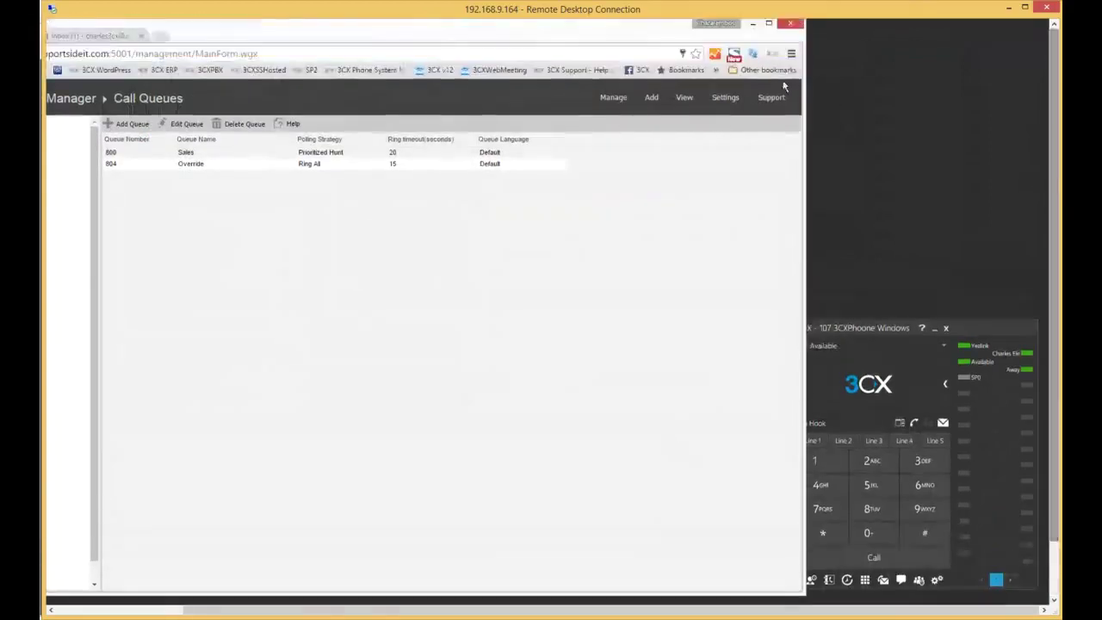
pyautogui.click(755, 26)
pyautogui.click(235, 148)
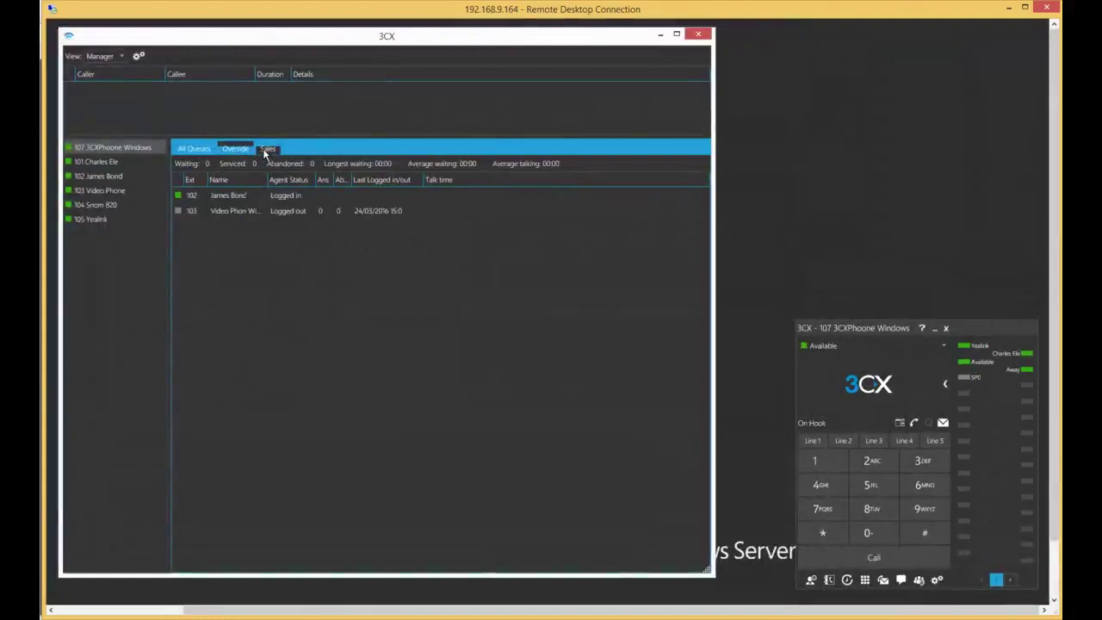
pyautogui.click(267, 150)
pyautogui.click(194, 149)
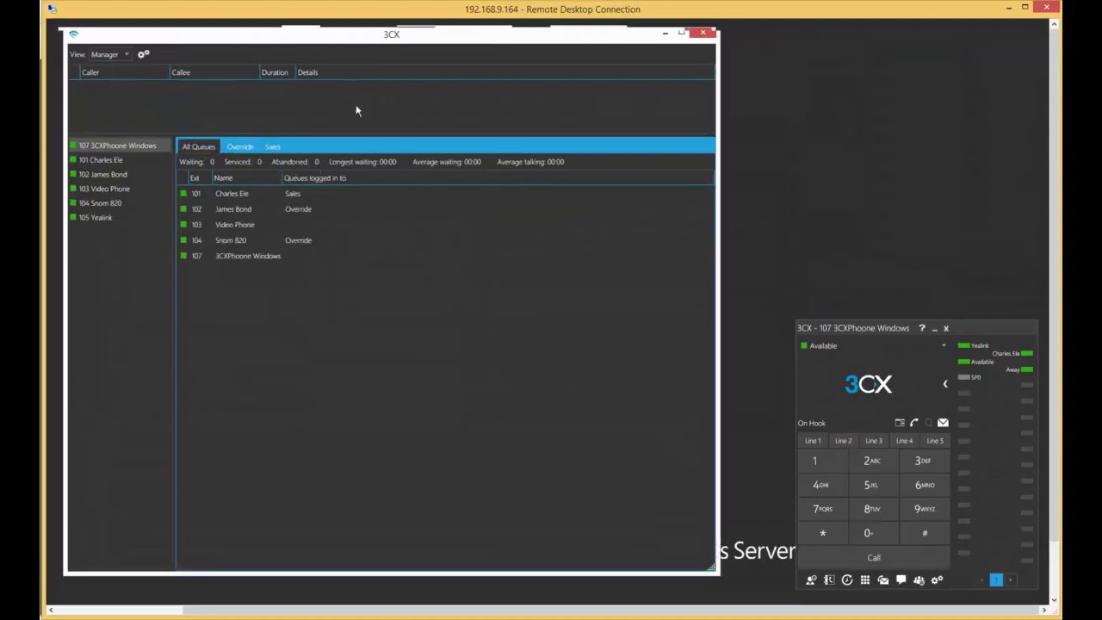
# Step: Change the presence window to the Wallboard view and open the wallboard settings
pyautogui.click(112, 59)
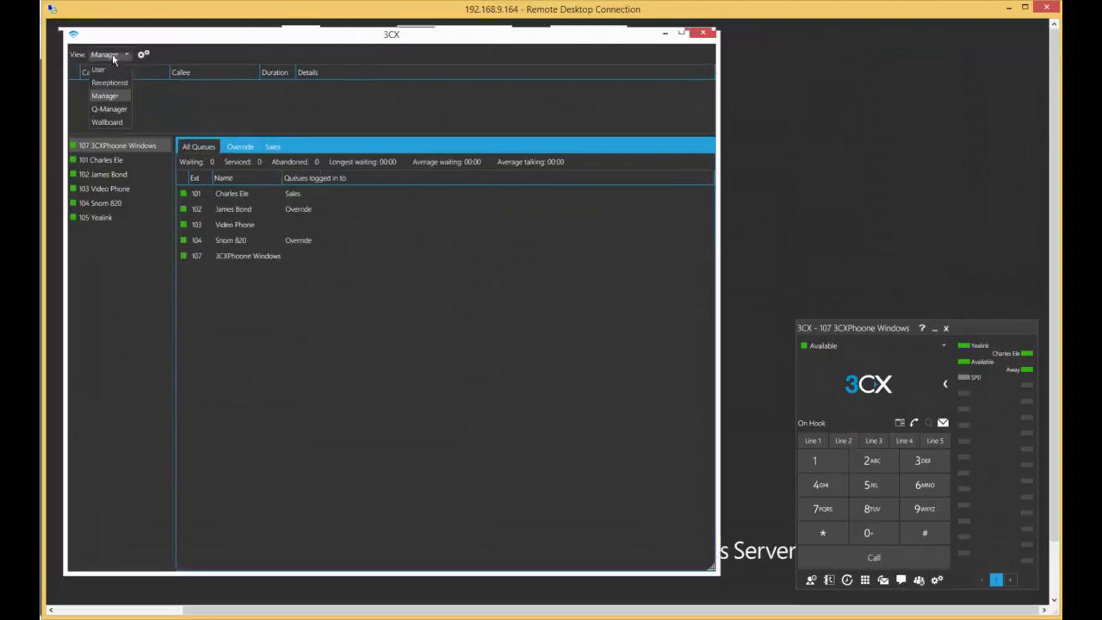
pyautogui.click(107, 122)
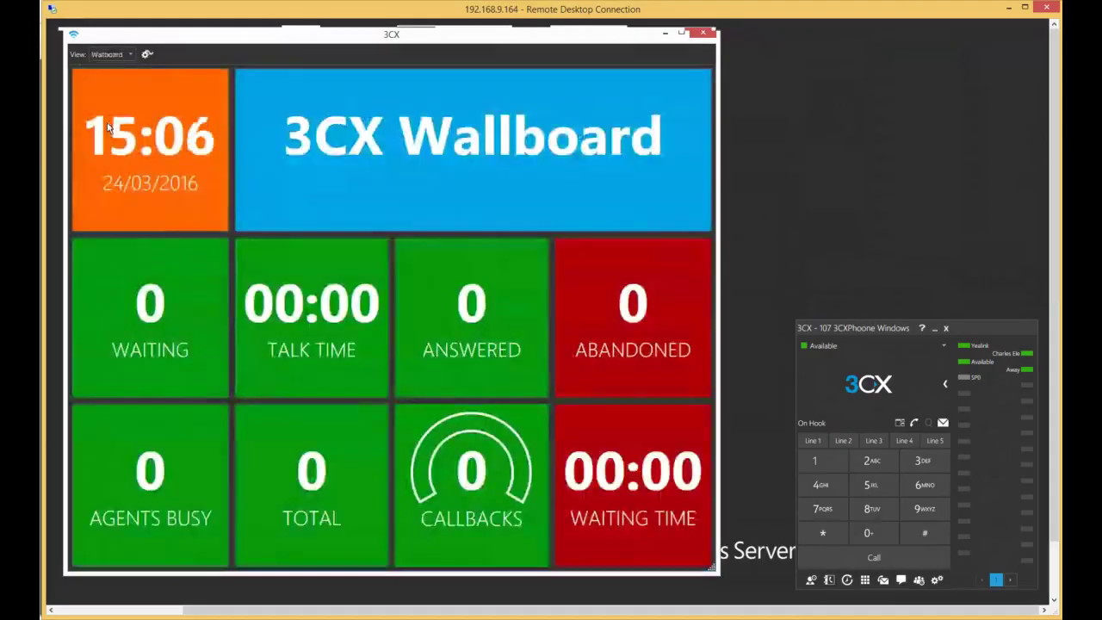
pyautogui.click(147, 57)
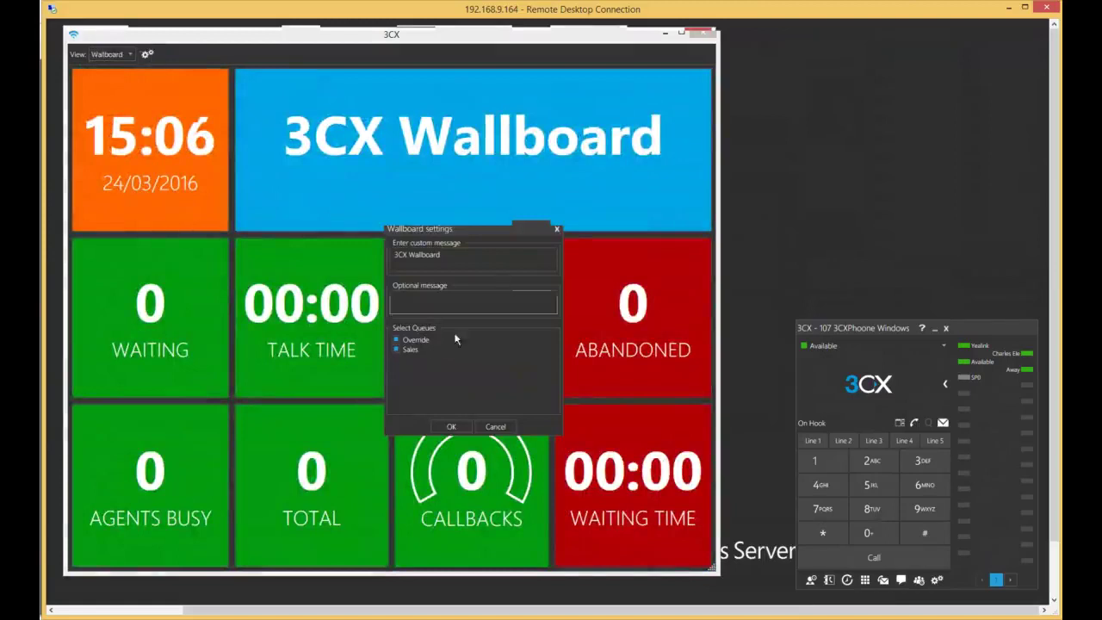
# Step: Toggle the Override and Sales queues in the wallboard settings, leave both selected and accept the settings
pyautogui.click(397, 341)
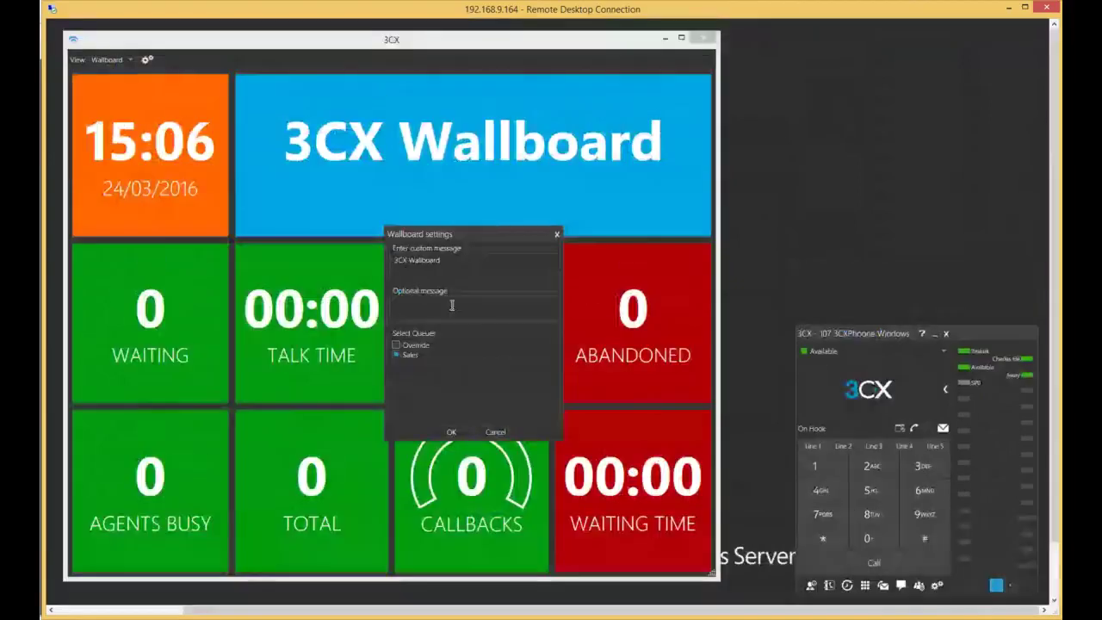
pyautogui.click(407, 344)
pyautogui.click(407, 345)
pyautogui.click(405, 356)
pyautogui.click(399, 355)
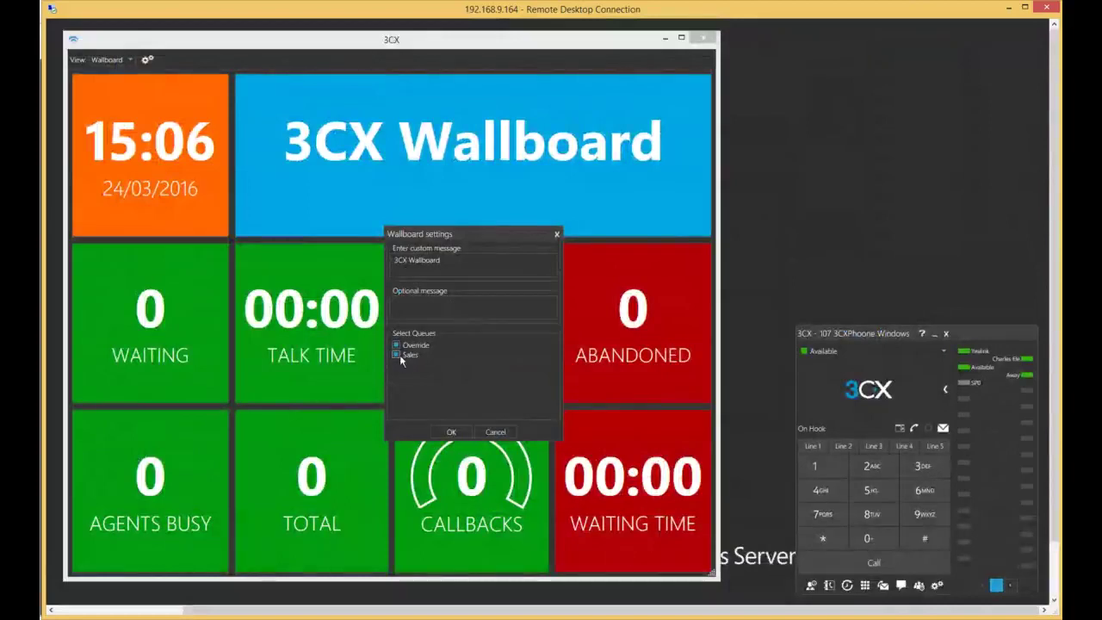
pyautogui.click(451, 431)
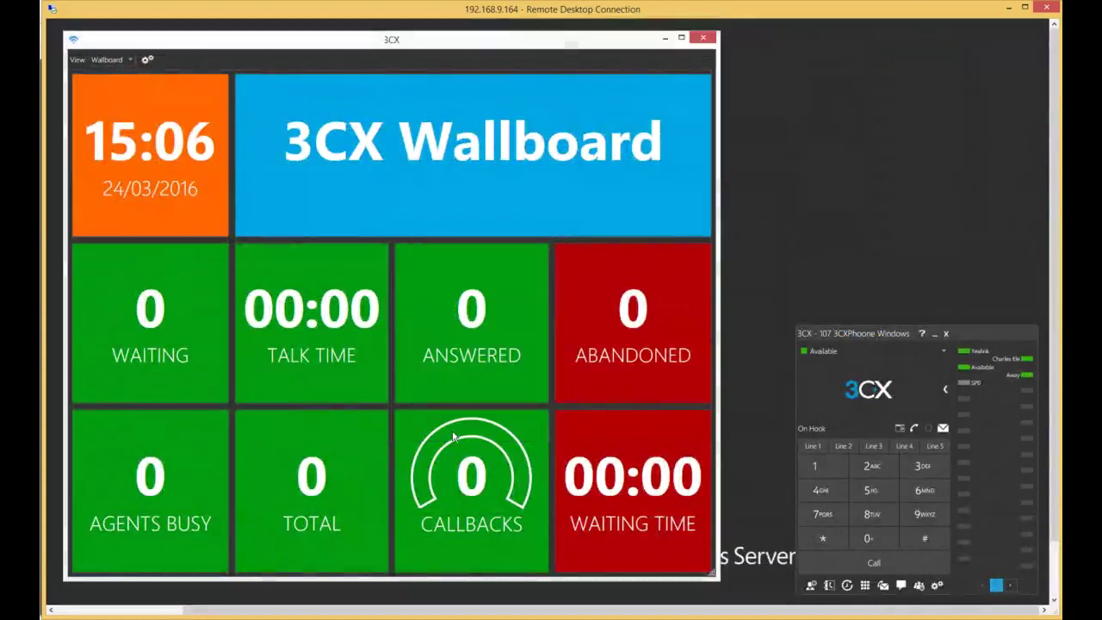
# Step: Return the presence window to the Manager view and look through the Override, Sales and All Queues lists
pyautogui.click(129, 59)
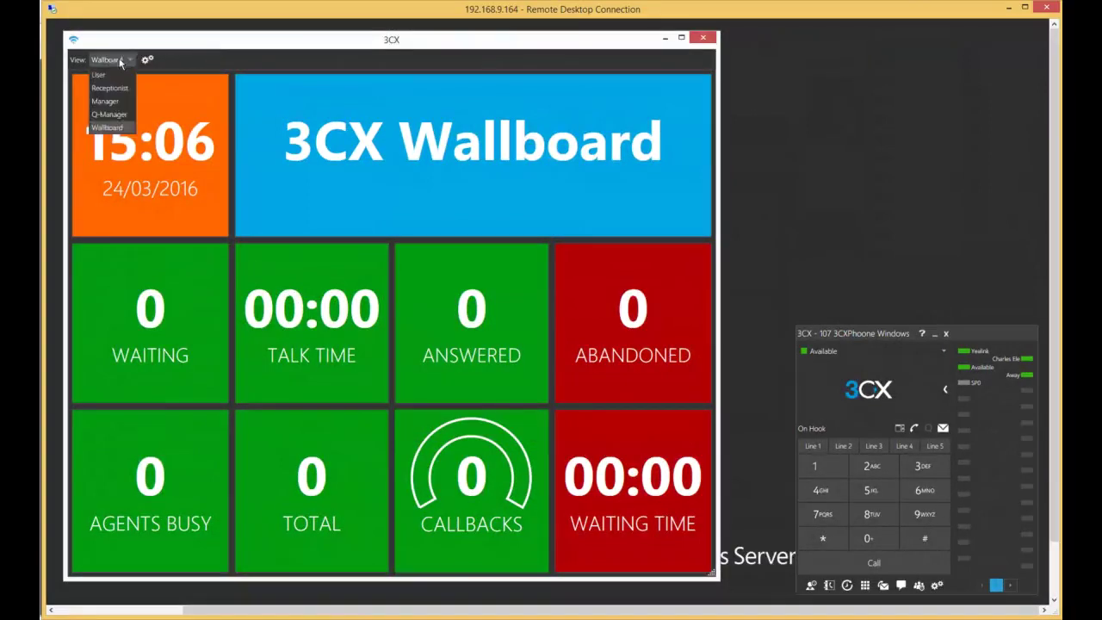
pyautogui.click(107, 100)
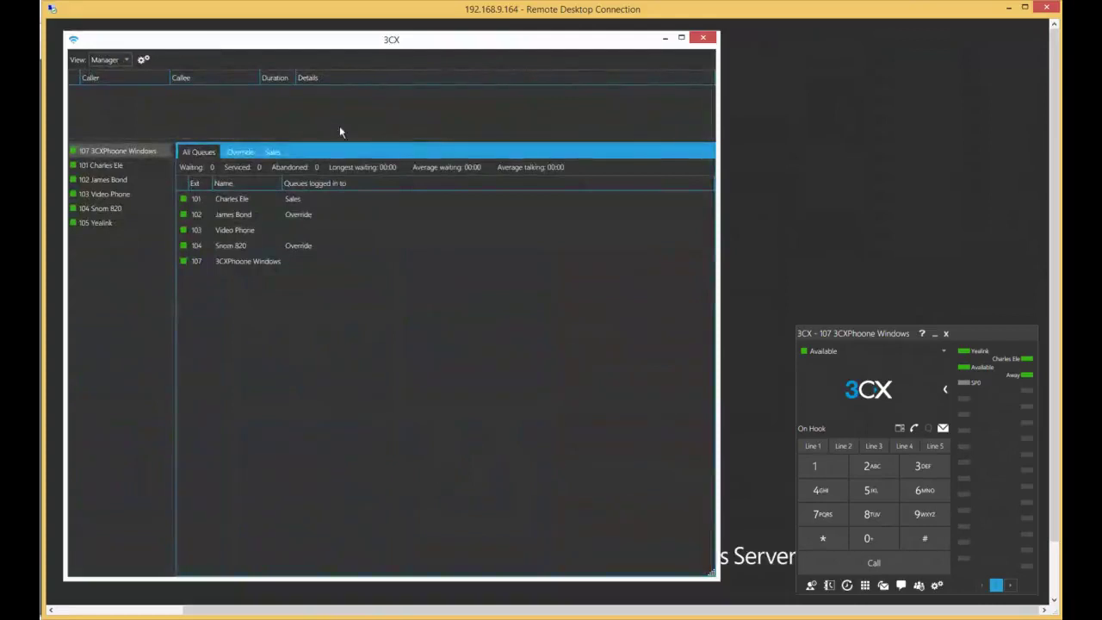
pyautogui.click(236, 152)
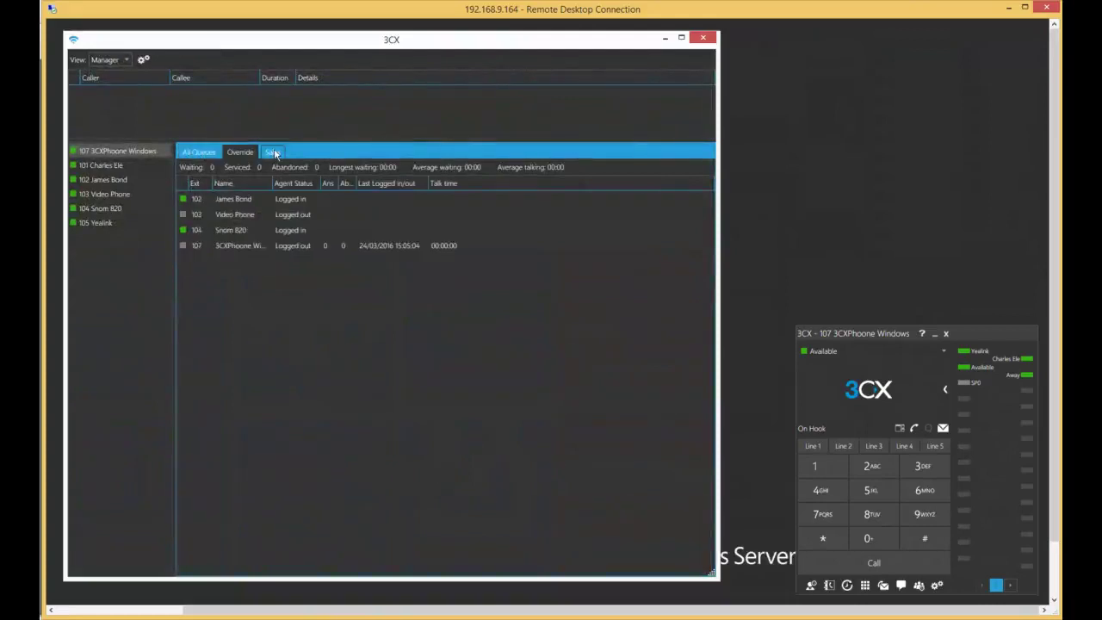
pyautogui.click(274, 153)
pyautogui.click(240, 152)
pyautogui.click(187, 151)
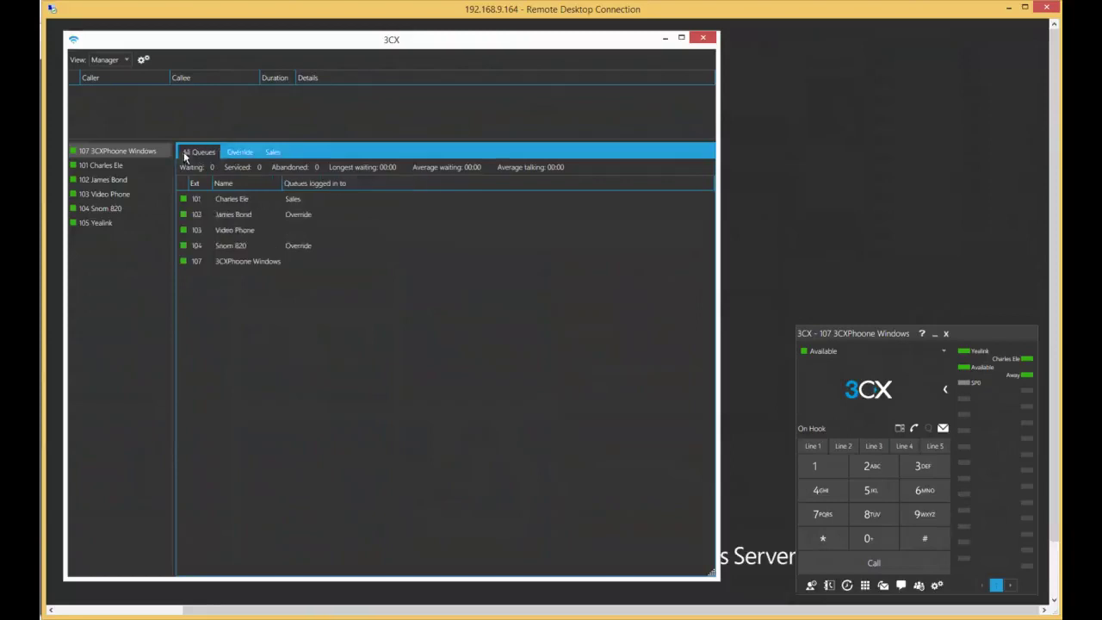
# Step: Enlarge the active calls pane slightly and review the agent status in the Override, Sales and All Queues lists
pyautogui.moveTo(132, 140); pyautogui.dragTo(137, 155)
pyautogui.click(240, 168)
pyautogui.click(273, 168)
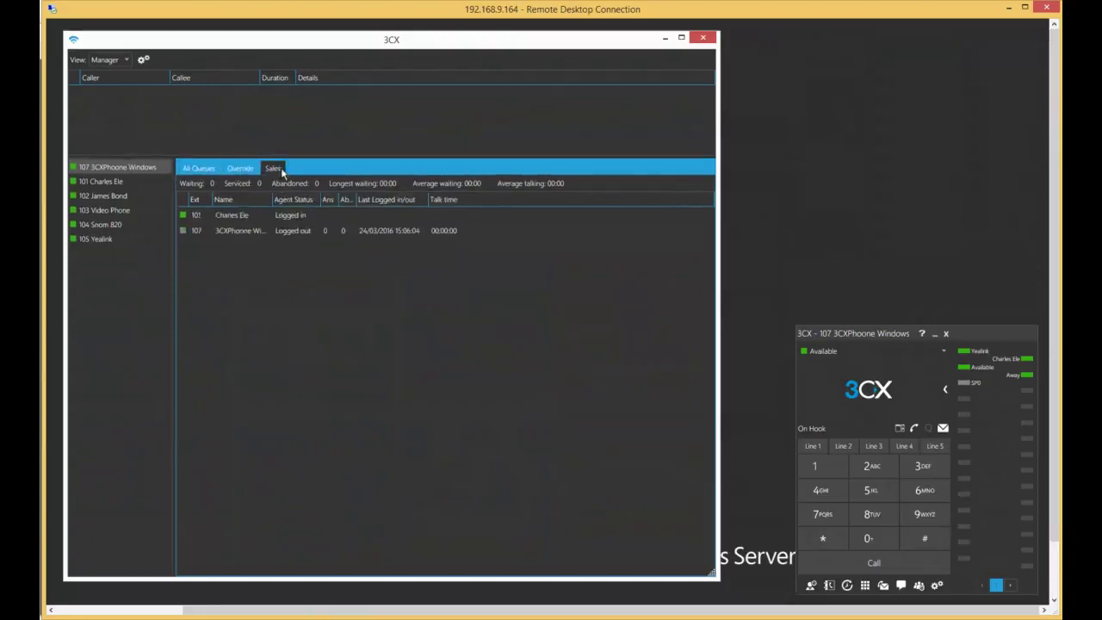
pyautogui.click(240, 167)
pyautogui.click(199, 169)
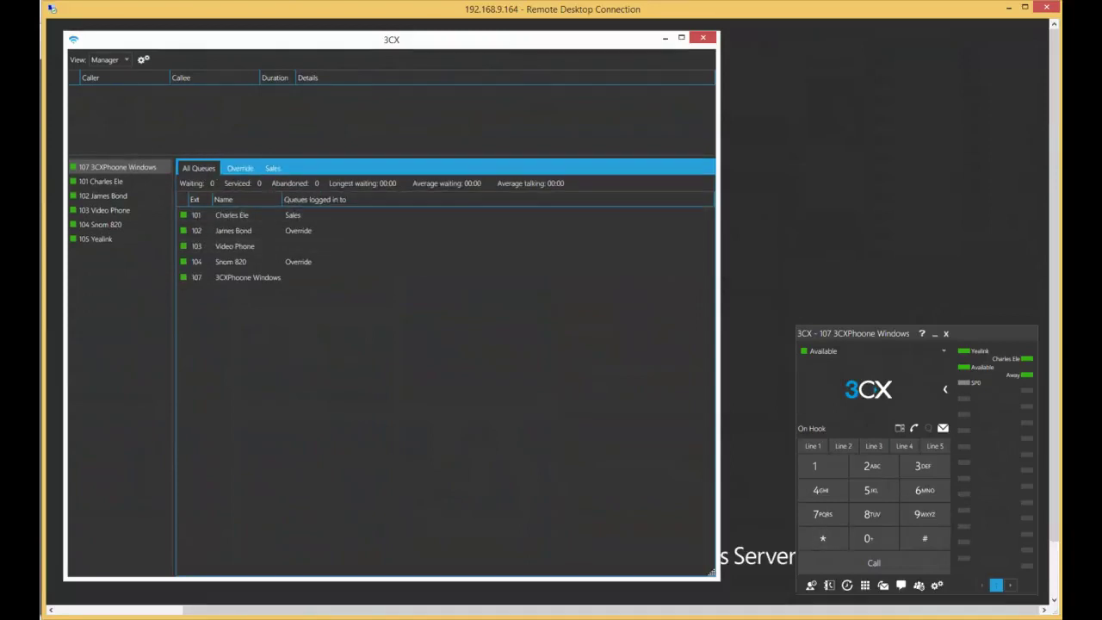
# Step: Select the active call from Yealink (105) to SpecialMenu (999) and extension 105 Yealink to inspect its presence status
pyautogui.moveTo(1053, 370)
pyautogui.mouseDown()
pyautogui.moveTo(1056, 431)
pyautogui.moveTo(1054, 369)
pyautogui.mouseUp()
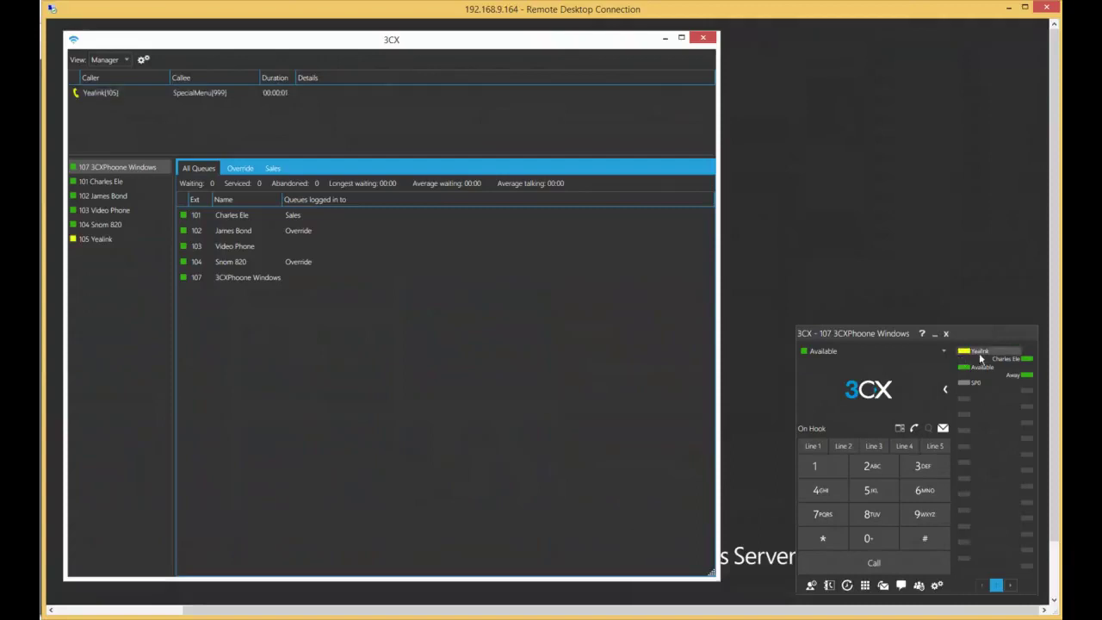
pyautogui.click(100, 95)
pyautogui.click(106, 238)
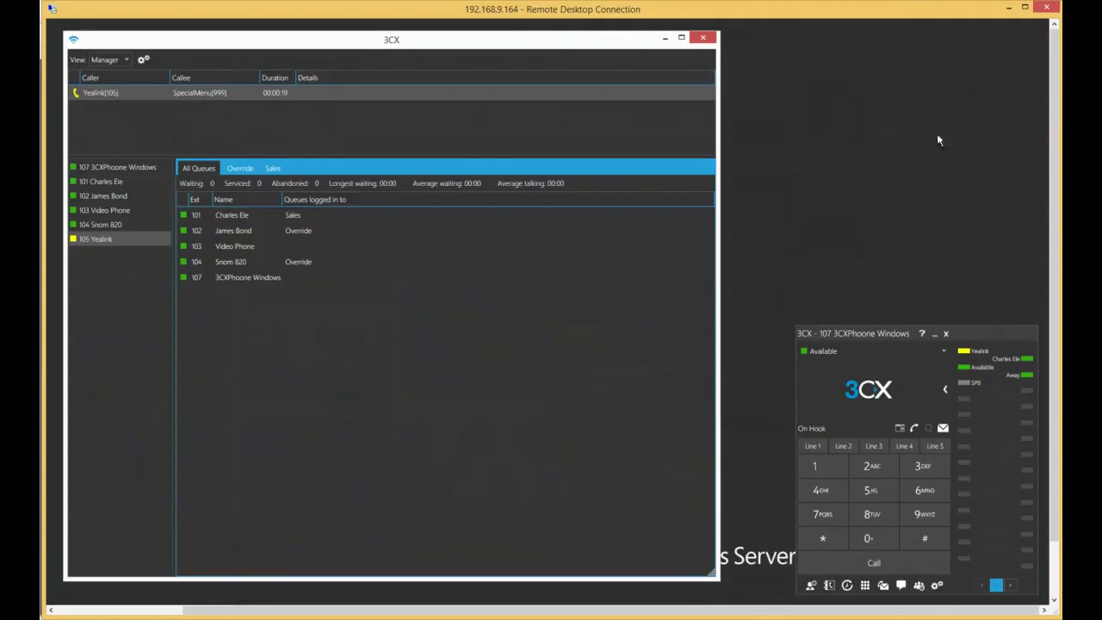
pyautogui.click(1058, 152)
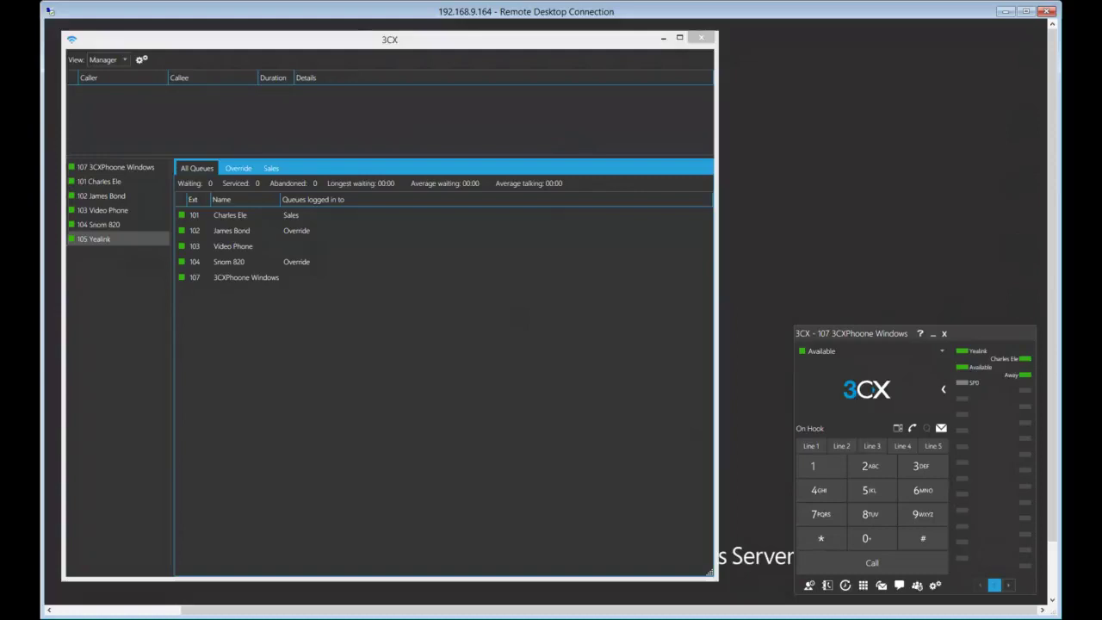
# Step: Bring up the available actions for extension 105 Yealink in the presence list and dismiss them without choosing one
pyautogui.moveTo(883, 335); pyautogui.dragTo(871, 323)
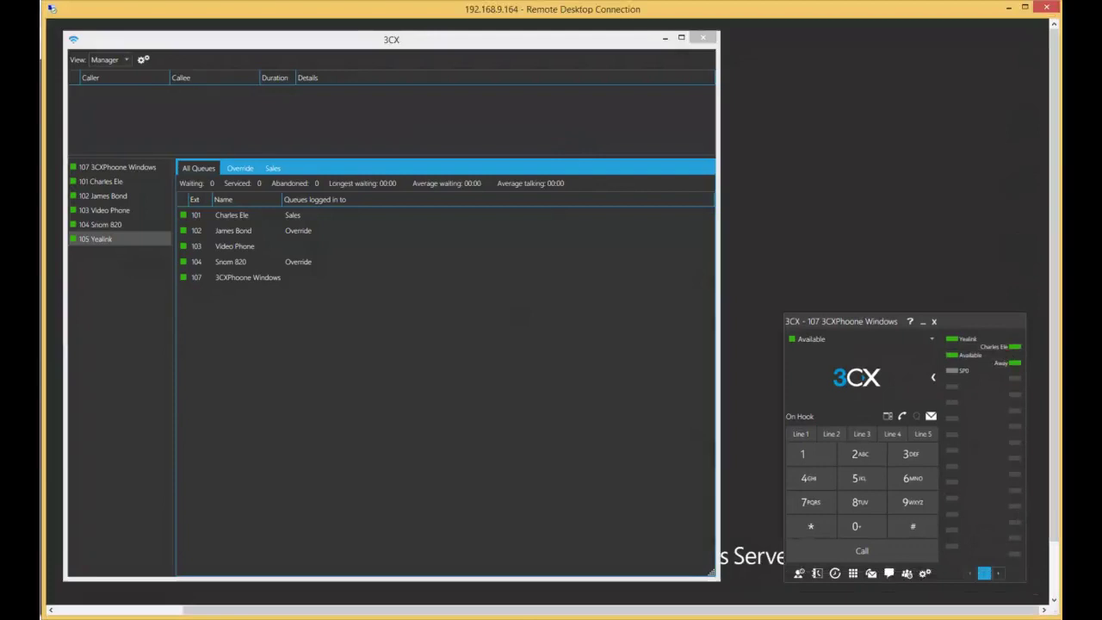
pyautogui.rightClick(103, 235)
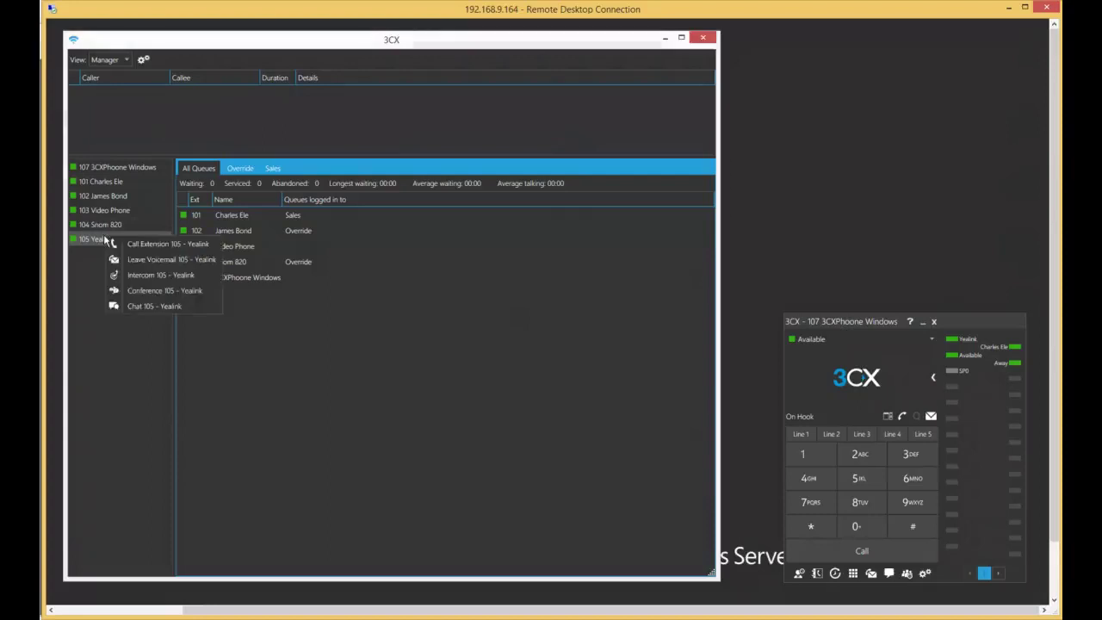
pyautogui.click(366, 341)
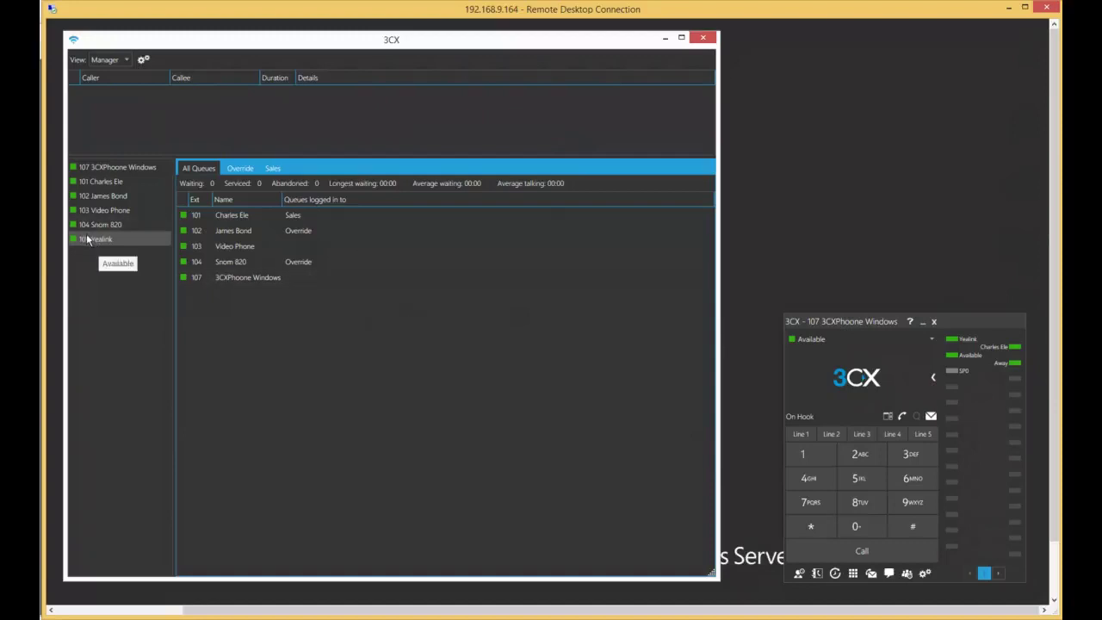
# Step: Open a chat window with extension 101 from the presence list and close it without sending a message
pyautogui.click(100, 183)
pyautogui.rightClick(100, 183)
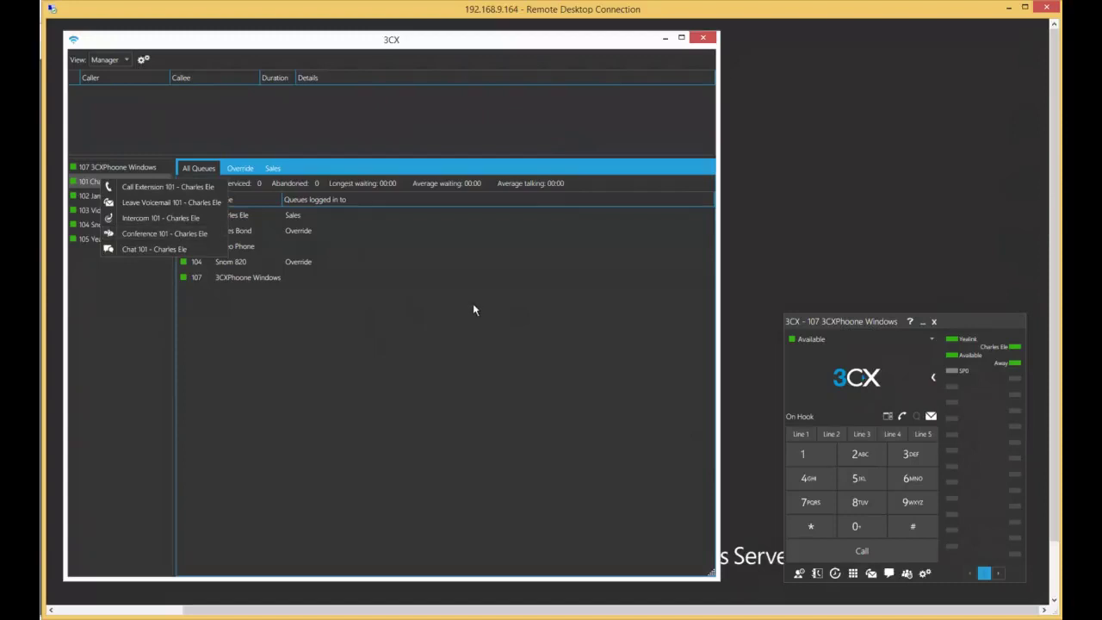
pyautogui.click(153, 249)
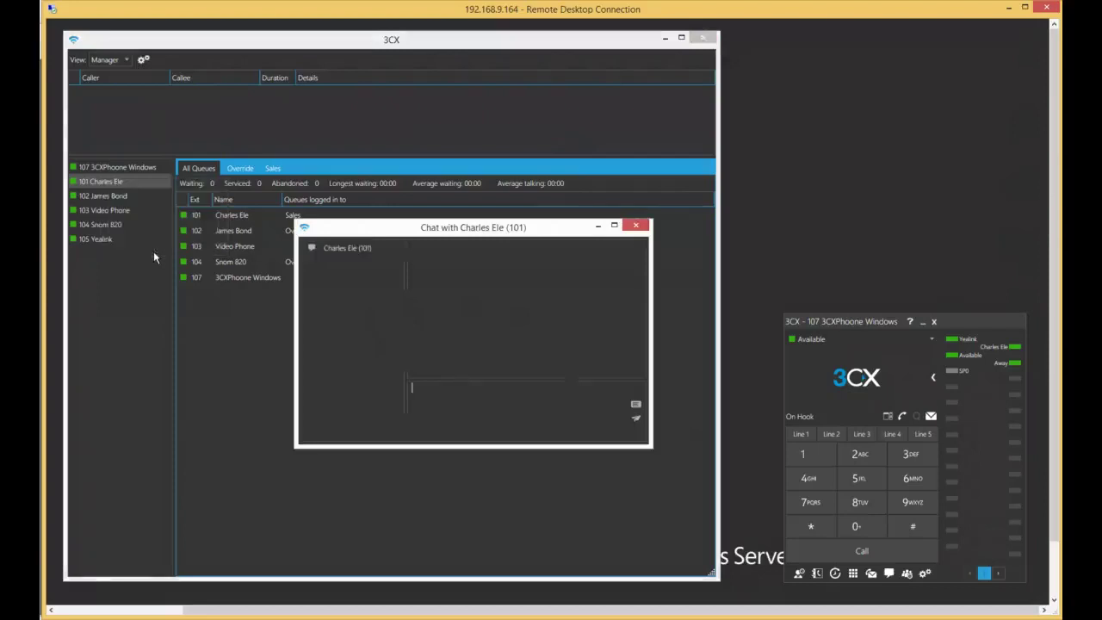
pyautogui.click(637, 225)
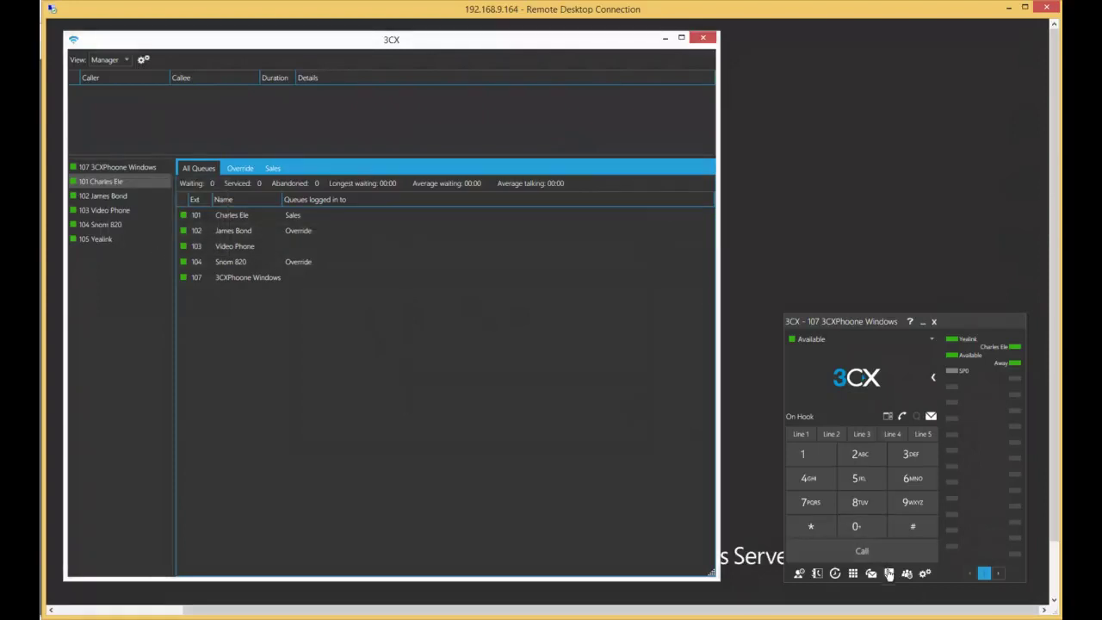
# Step: View the softphone's messages and the recipient list for composing a new one, and return to the dial pad
pyautogui.click(888, 574)
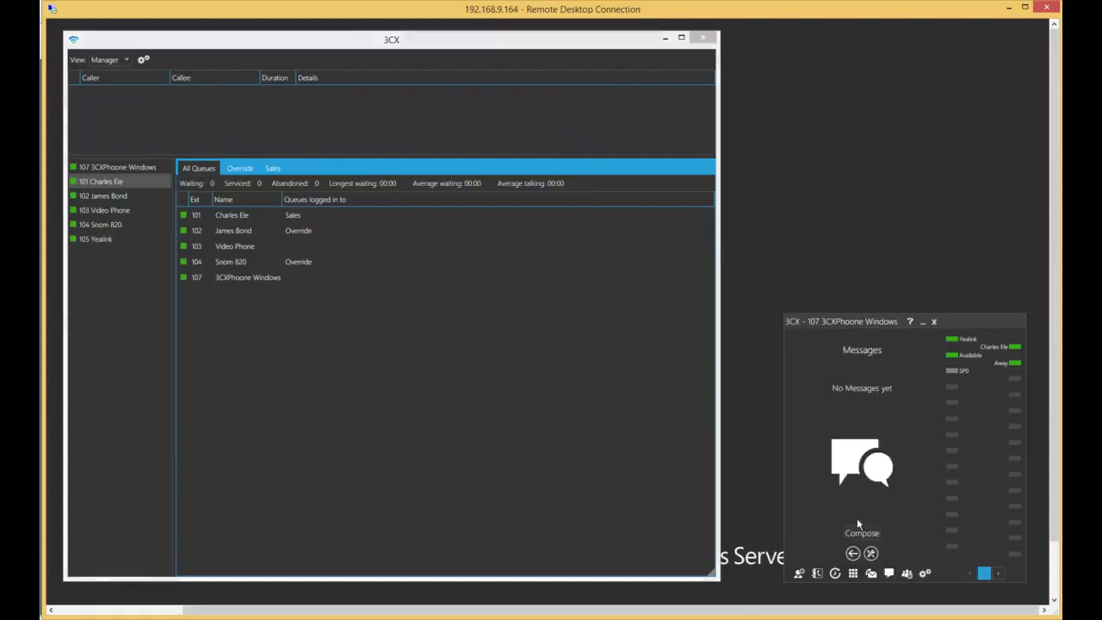
pyautogui.click(859, 534)
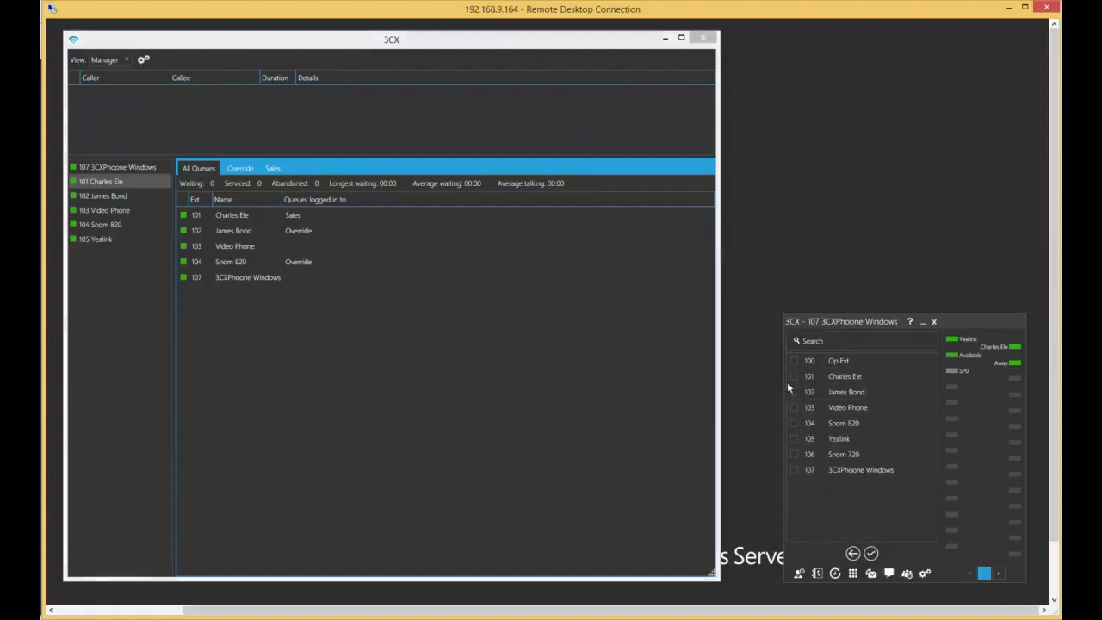
pyautogui.click(854, 554)
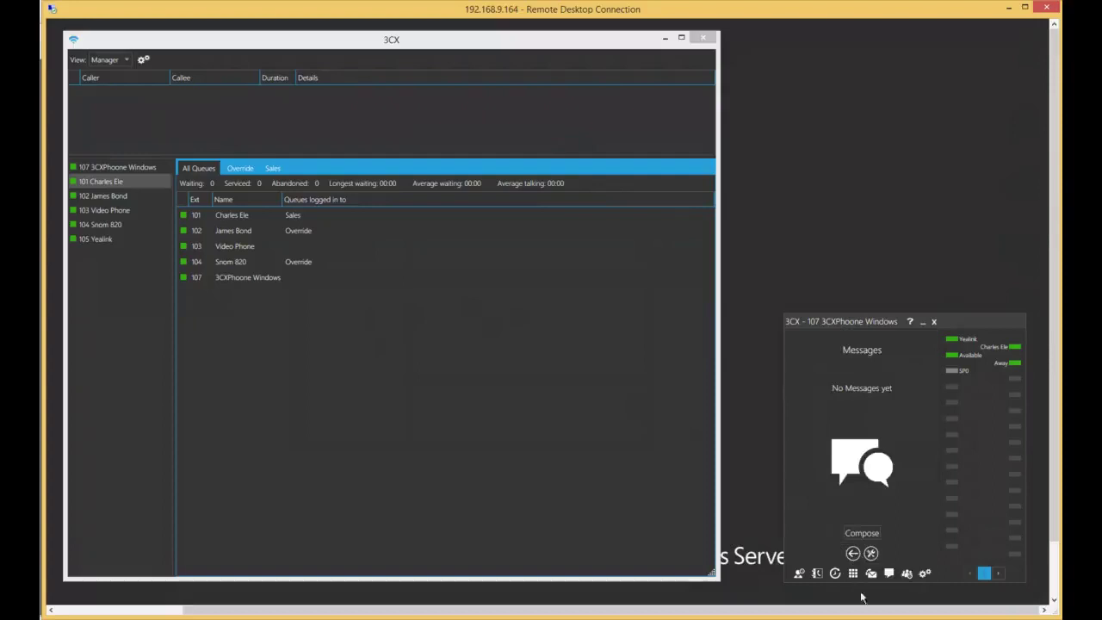
pyautogui.click(852, 573)
# Step: Send the chat message "hi" to extension 101 from the presence list and close the chat window
pyautogui.click(140, 212)
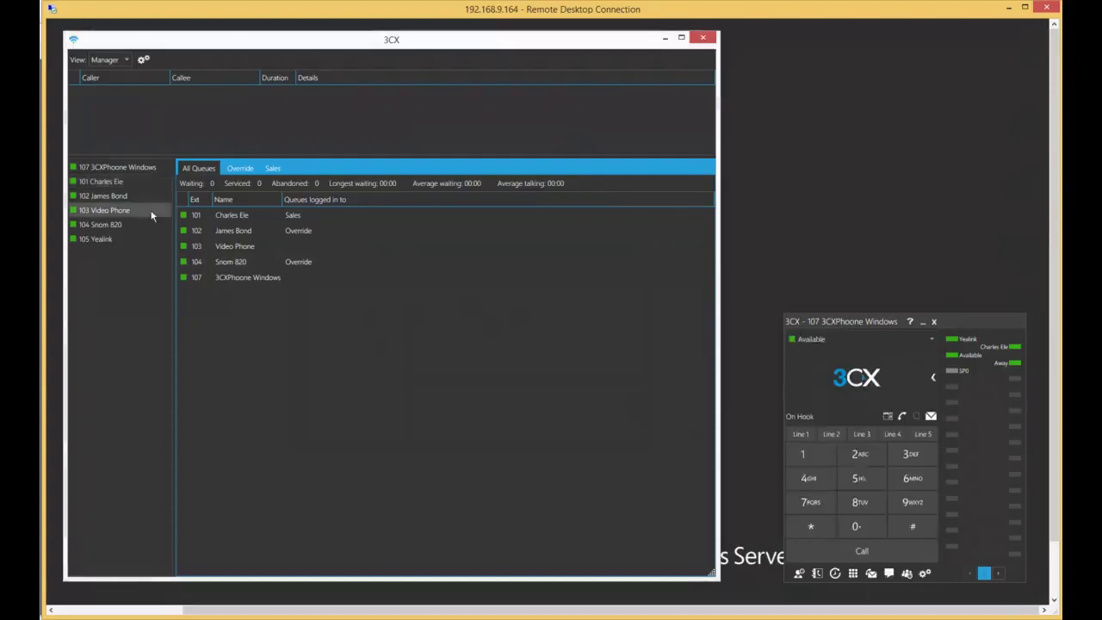
pyautogui.rightClick(110, 185)
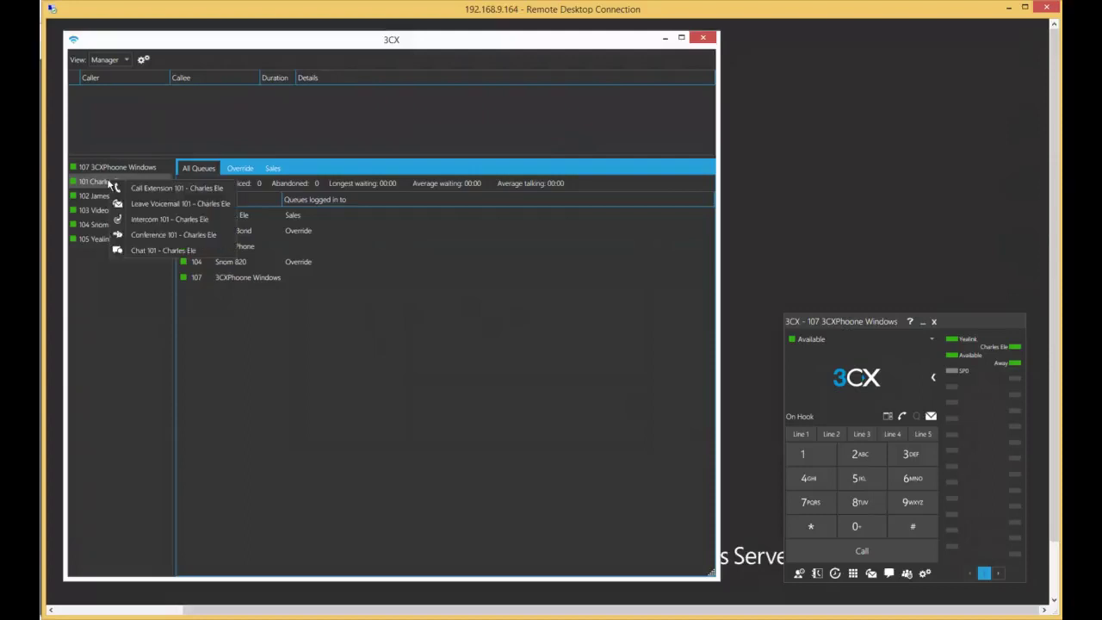
pyautogui.click(146, 249)
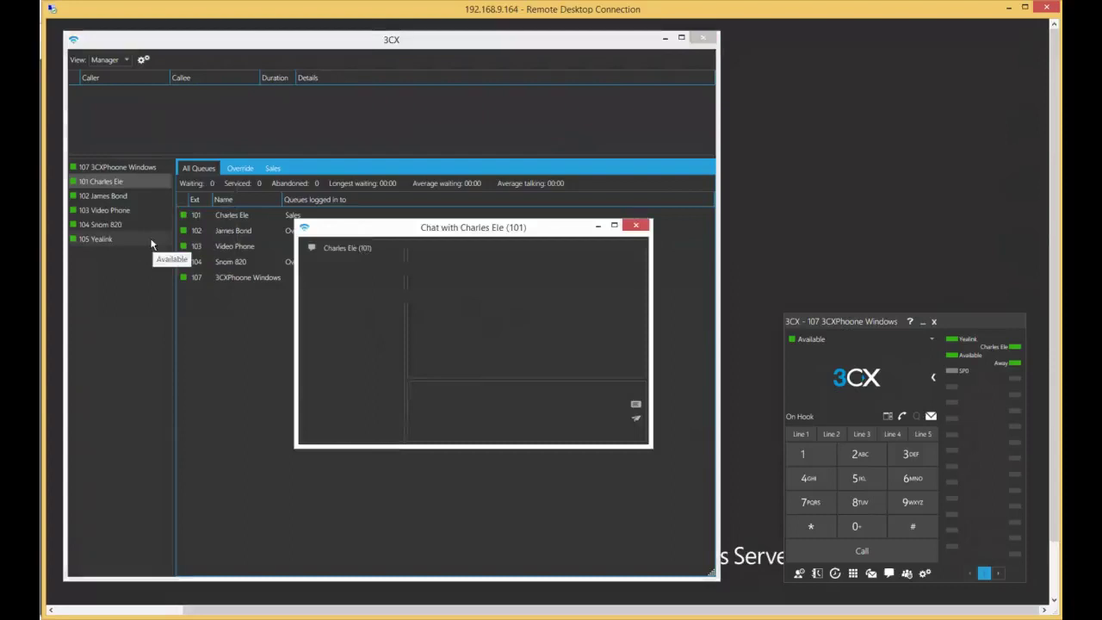
pyautogui.write('hi')
pyautogui.press('Return')
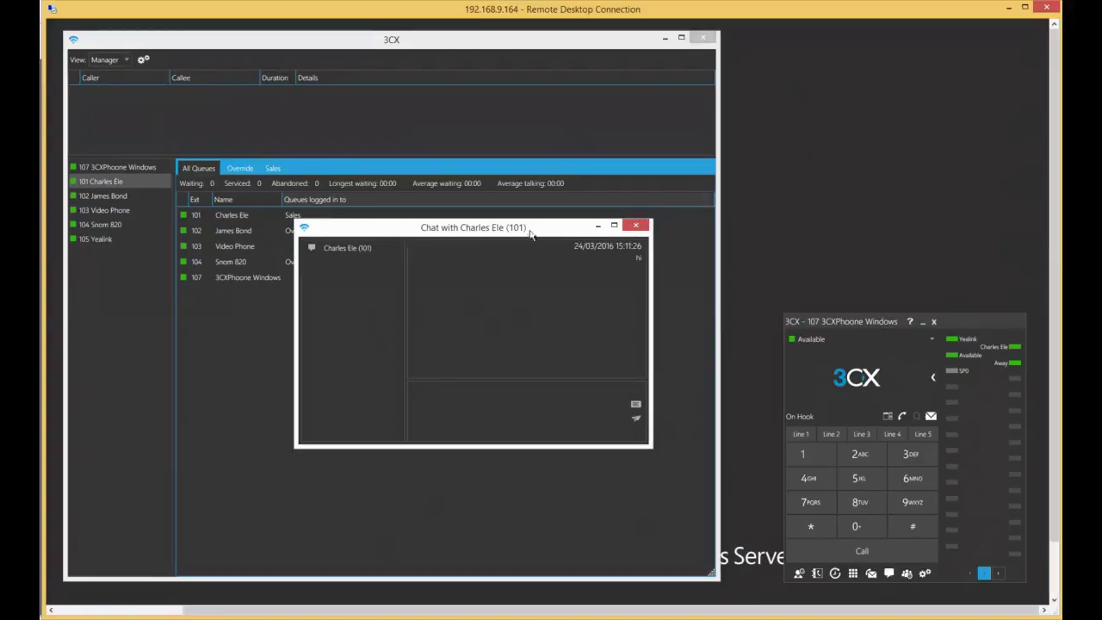
pyautogui.moveTo(523, 236); pyautogui.dragTo(775, 164)
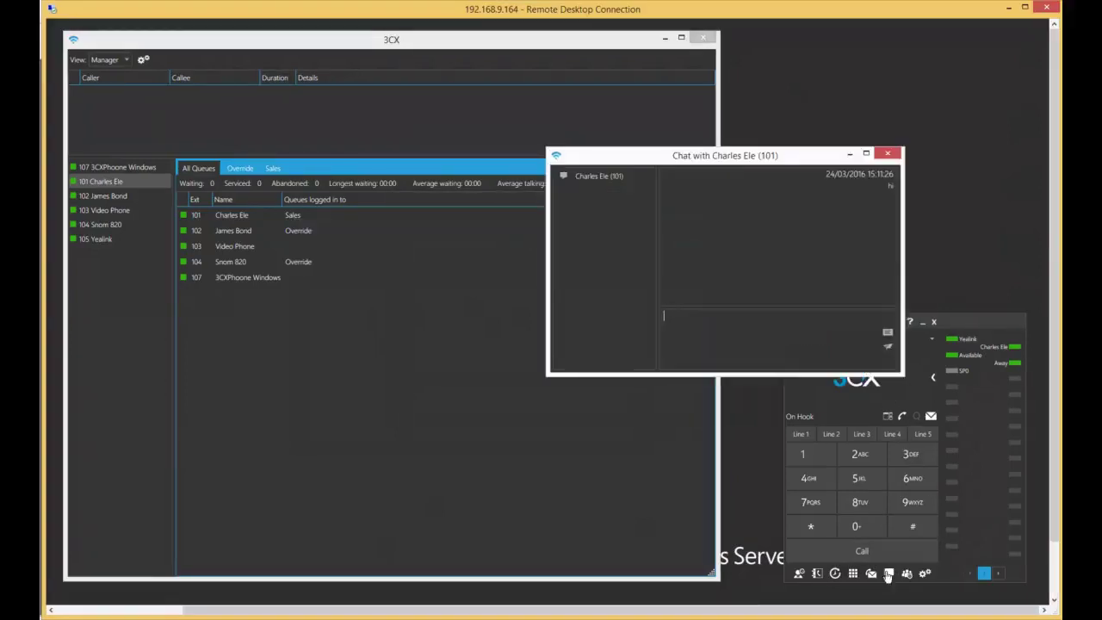
pyautogui.click(889, 155)
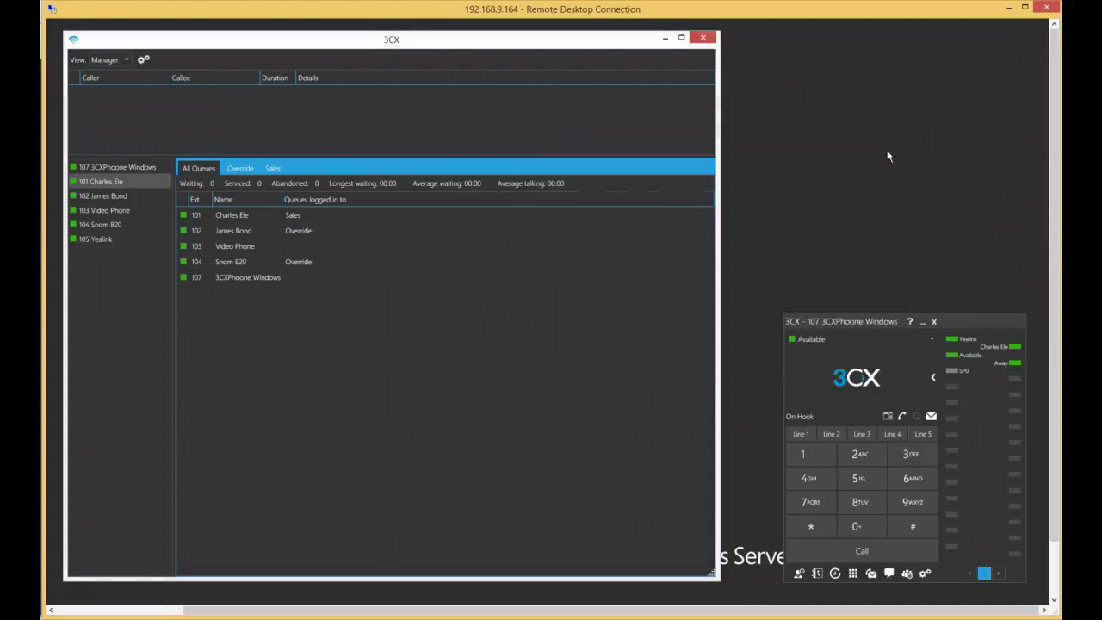
# Step: Enable automatically opening the chat window on incoming chat in the softphone's chat settings and return to the dial pad
pyautogui.click(889, 574)
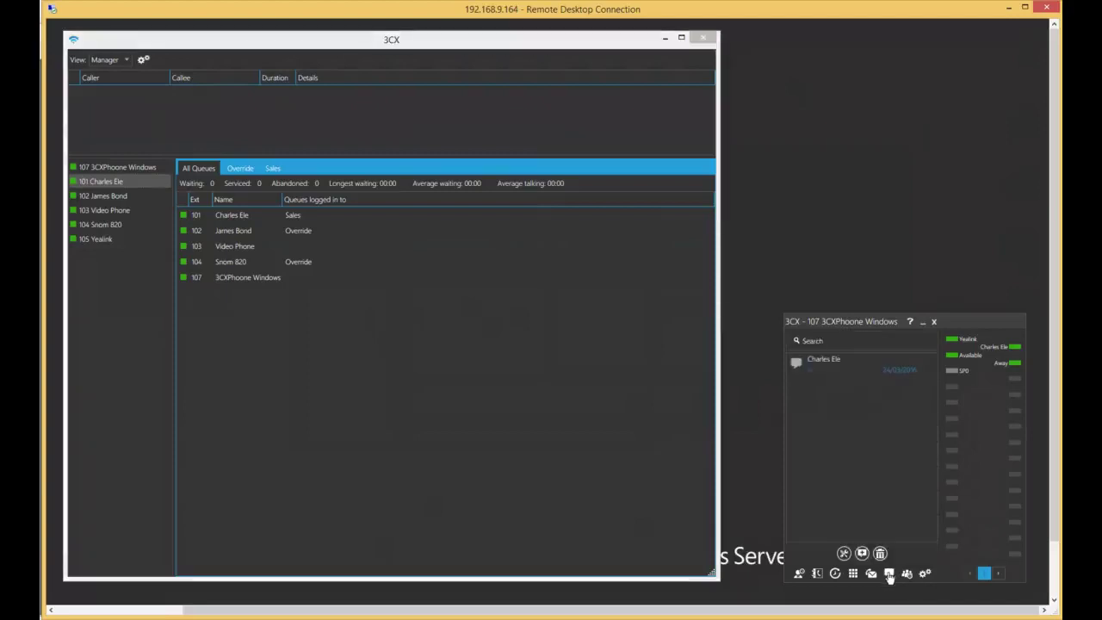
pyautogui.click(843, 554)
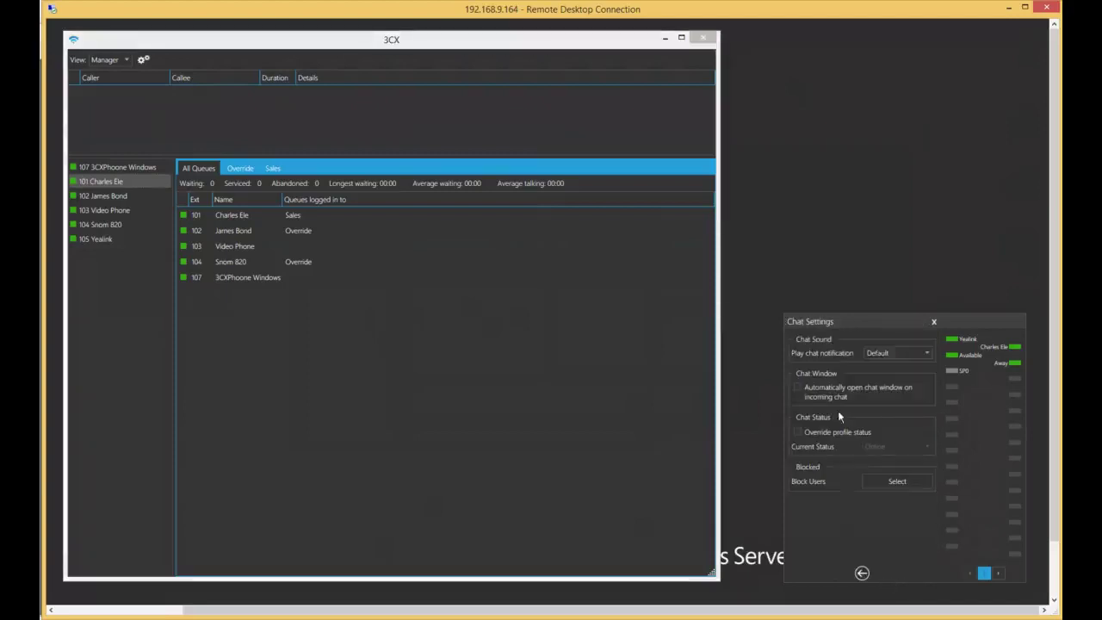
pyautogui.click(798, 387)
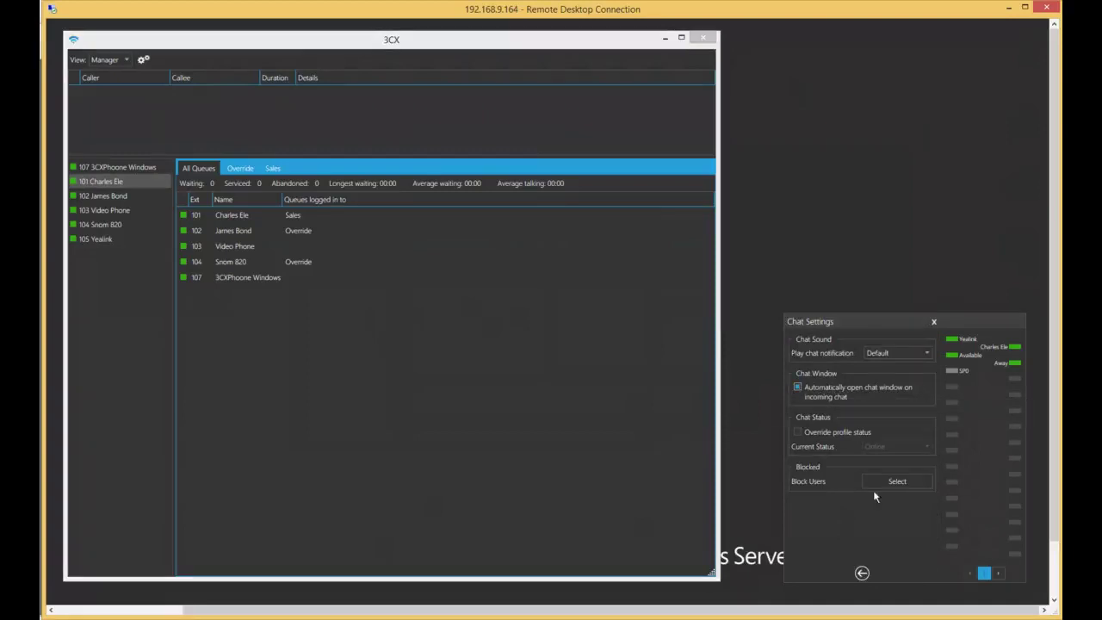
pyautogui.click(862, 573)
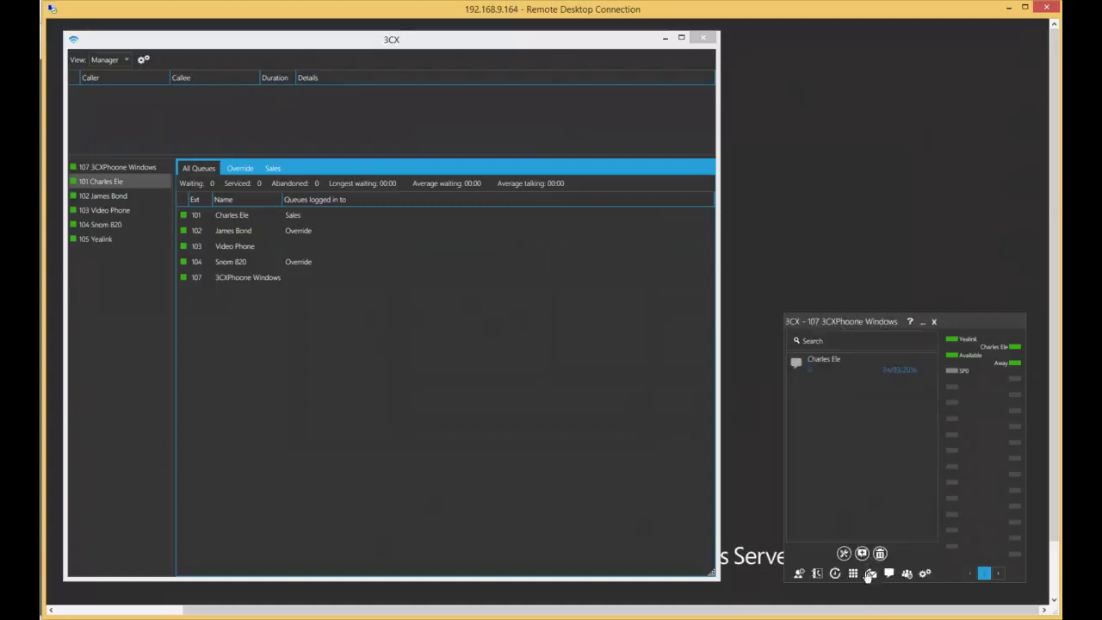
pyautogui.click(854, 575)
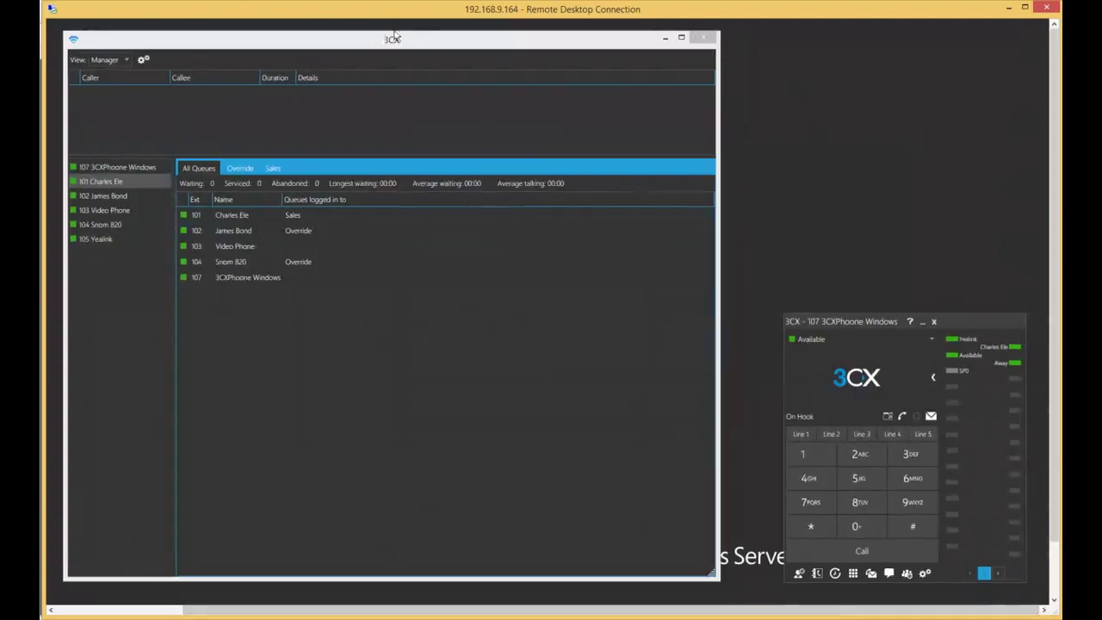
# Step: Divert the incoming call from Yealink (105) to voicemail
pyautogui.moveTo(394, 39); pyautogui.dragTo(388, 38)
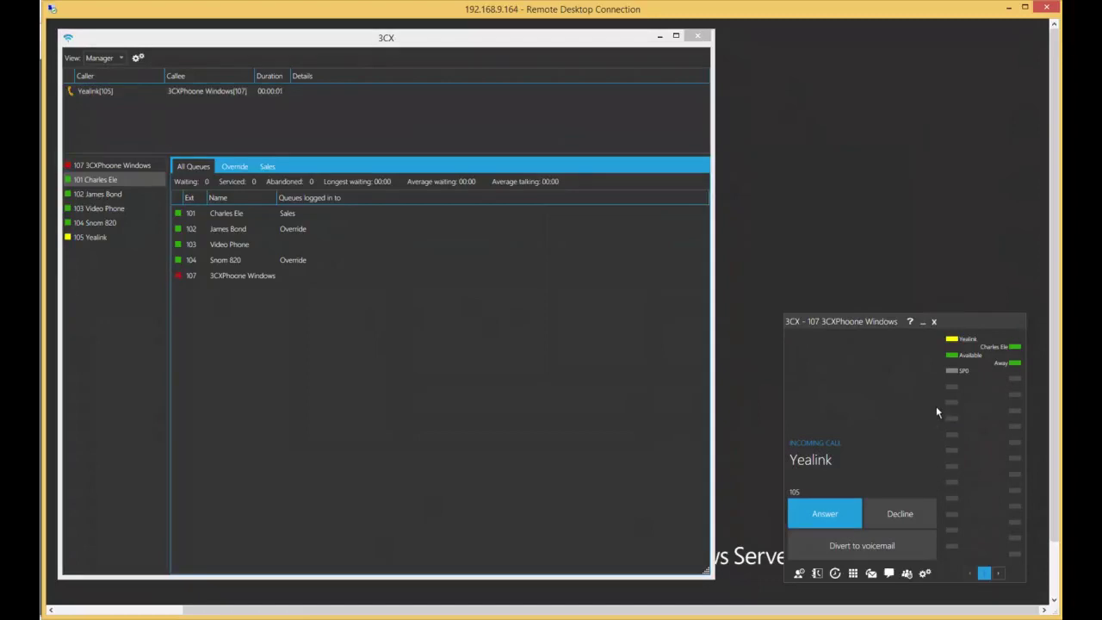
pyautogui.click(867, 545)
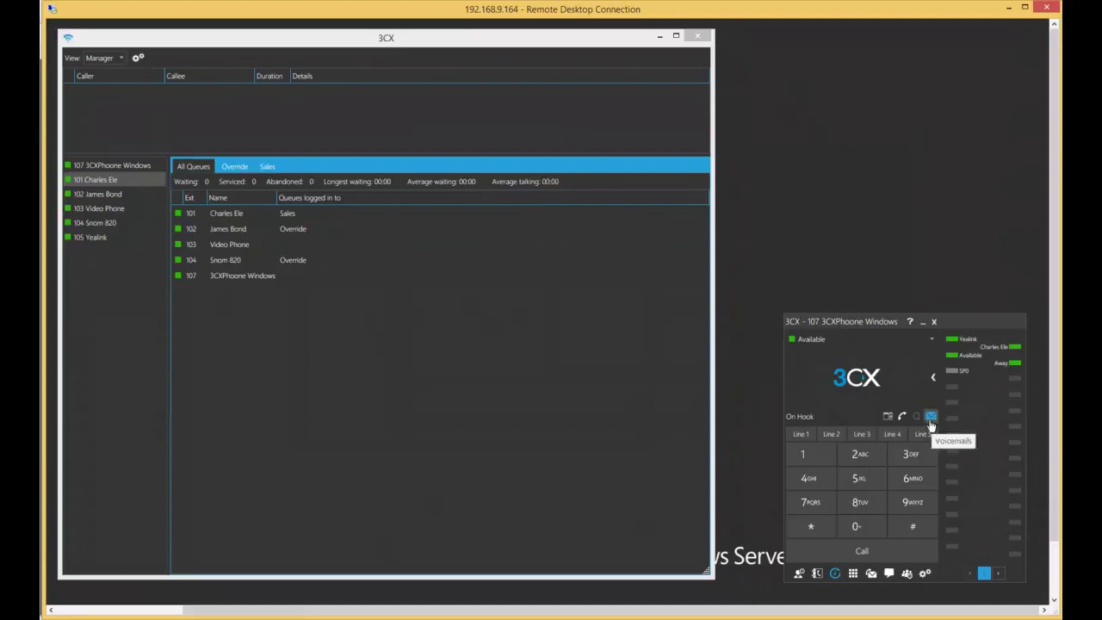
pyautogui.doubleClick(831, 10)
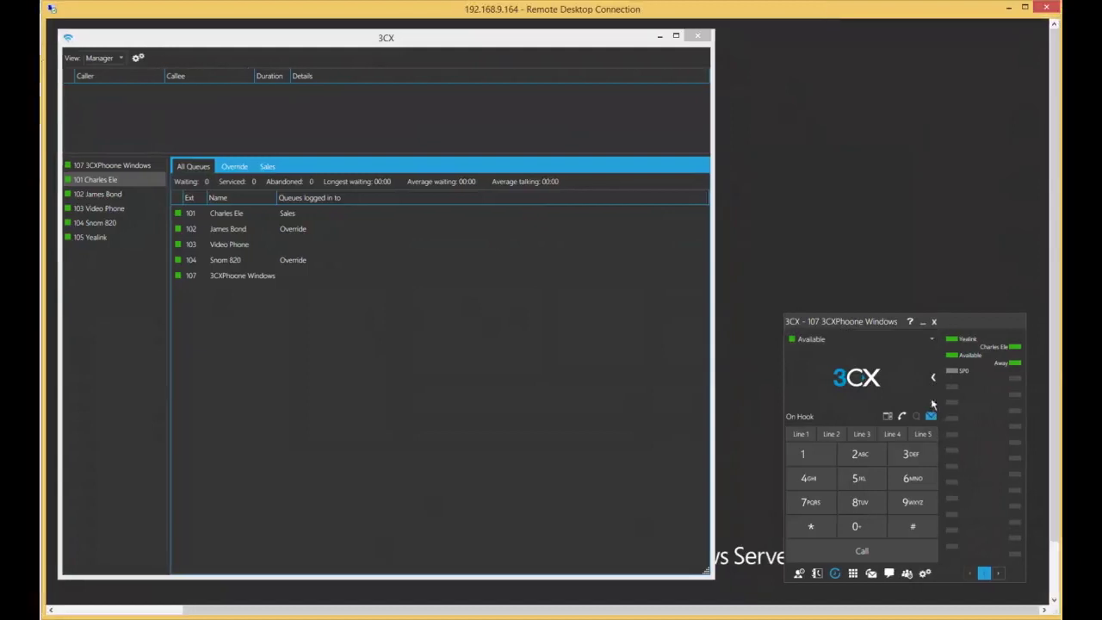
# Step: Play the voicemail from Yealink (105) on the phone and decline the resulting PlayFile call
pyautogui.click(929, 417)
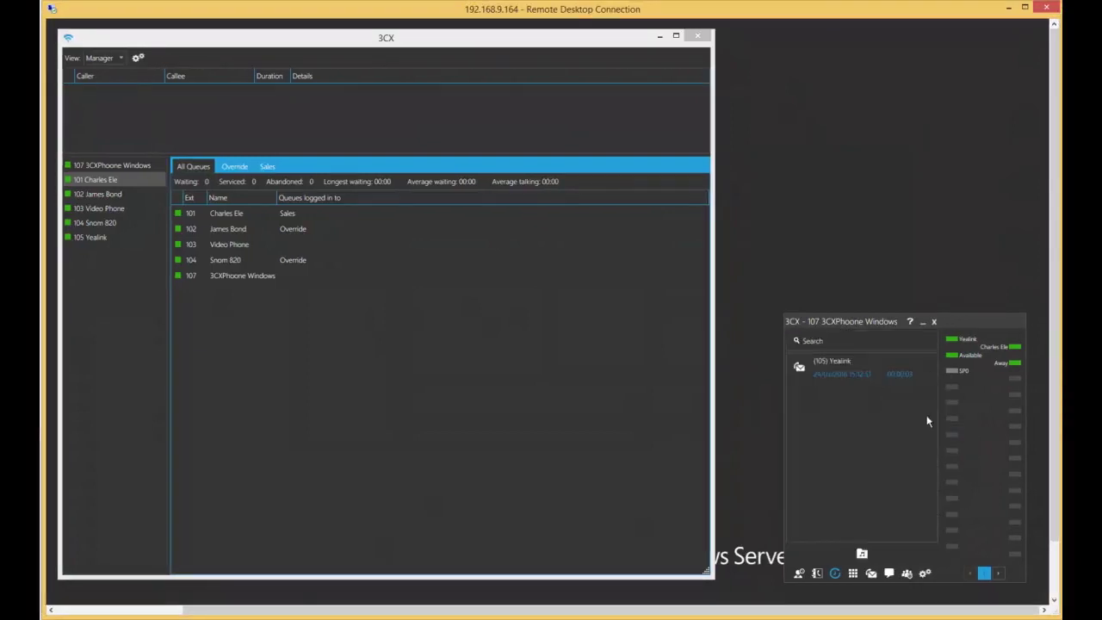
pyautogui.click(842, 376)
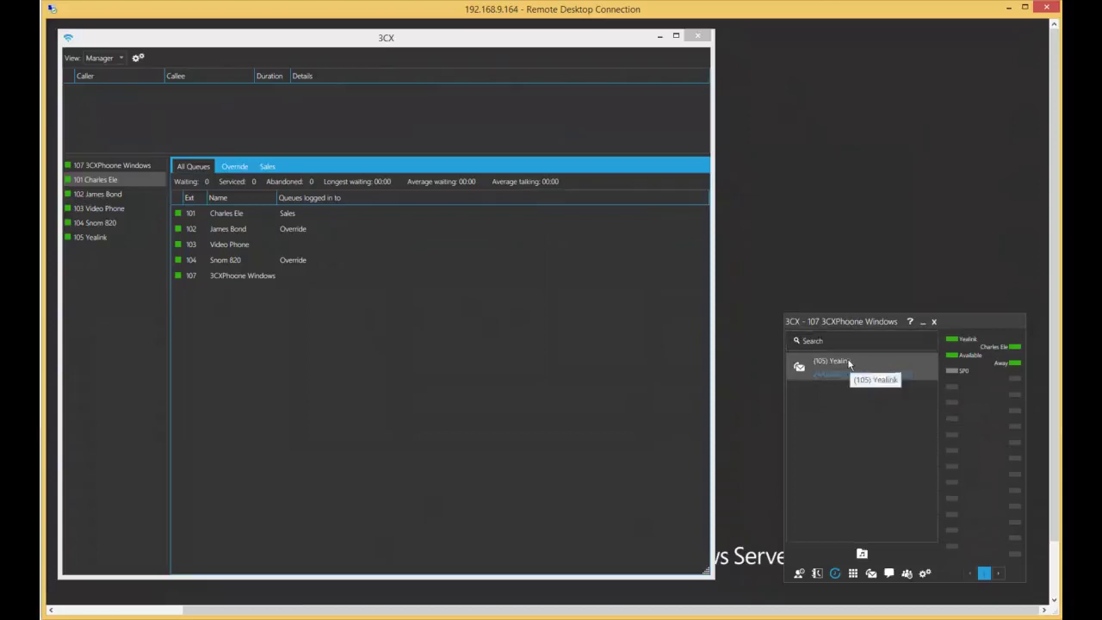
pyautogui.rightClick(848, 361)
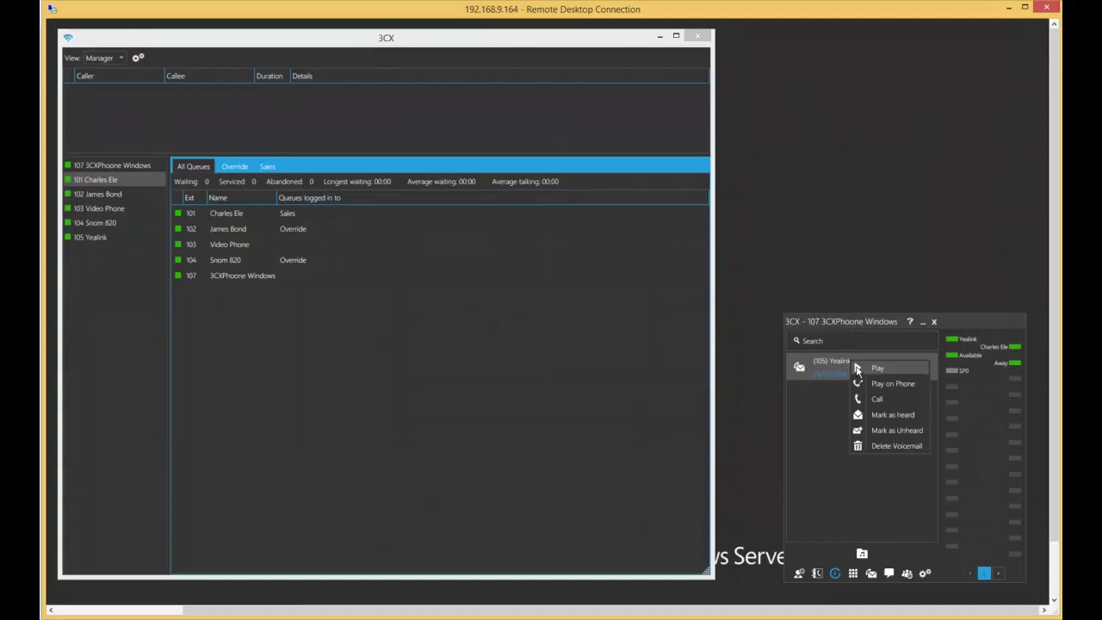
pyautogui.click(896, 384)
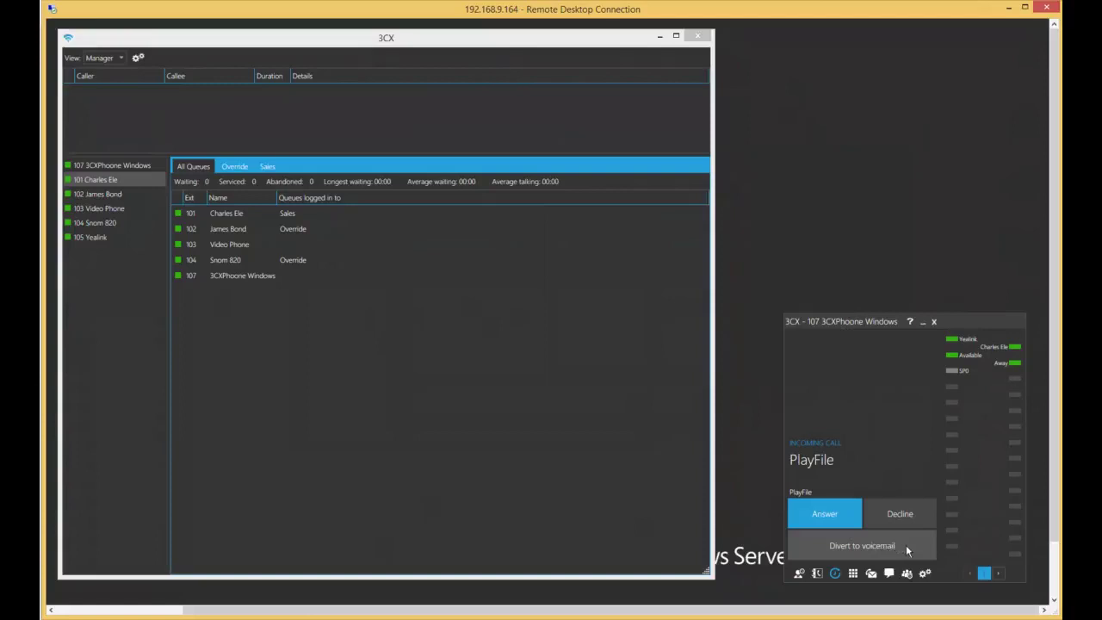
pyautogui.click(909, 515)
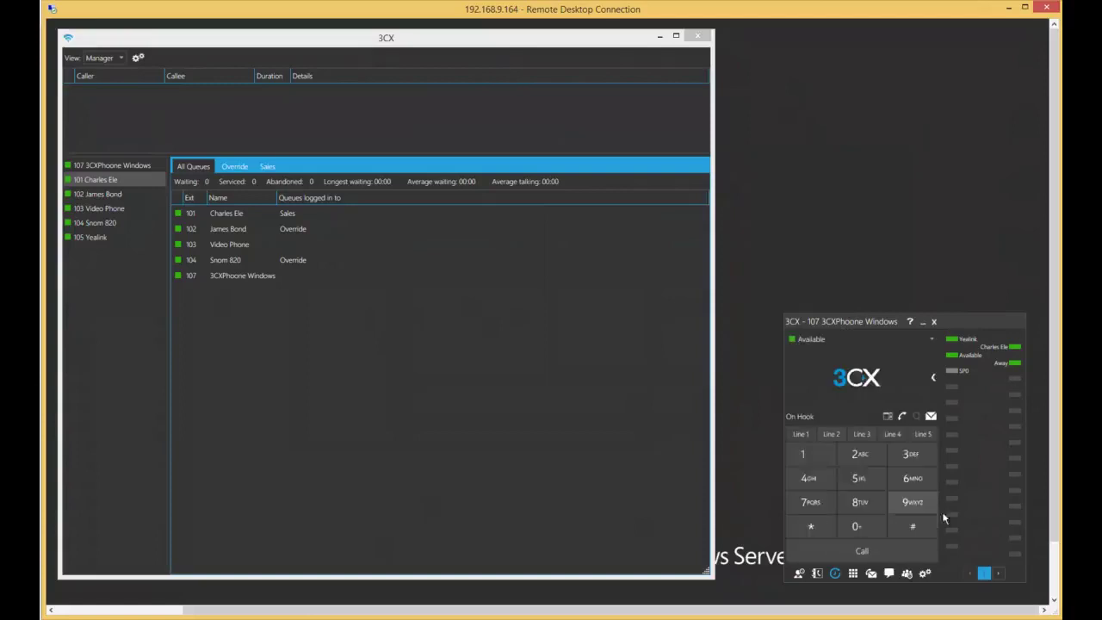
# Step: Delete the voicemail from Yealink (105), confirm the deletion and return to the dial pad
pyautogui.click(930, 416)
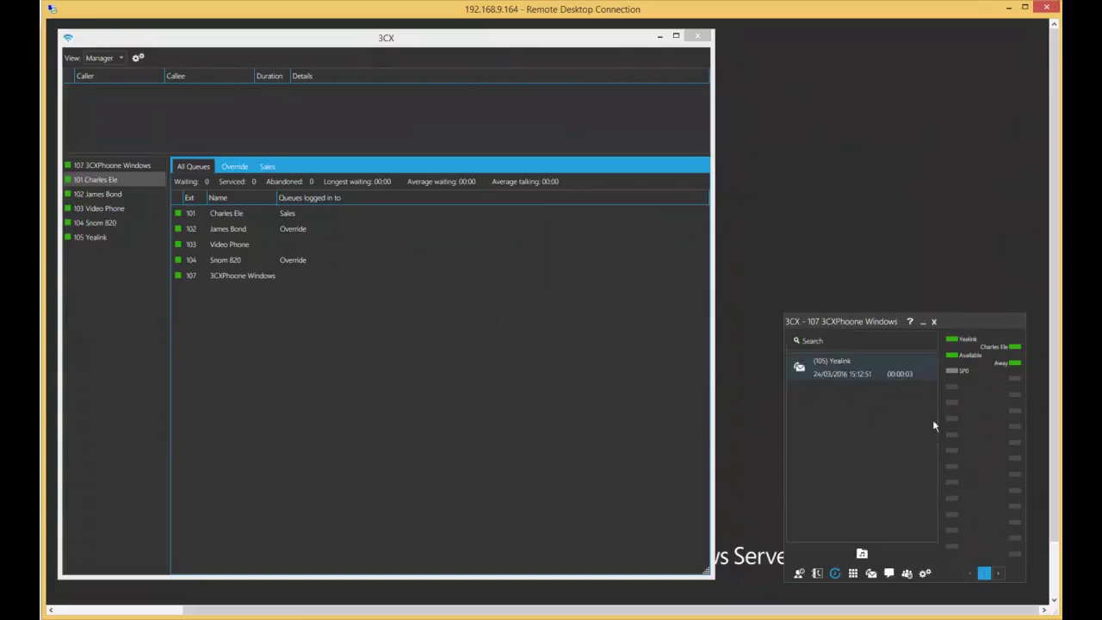
pyautogui.rightClick(851, 371)
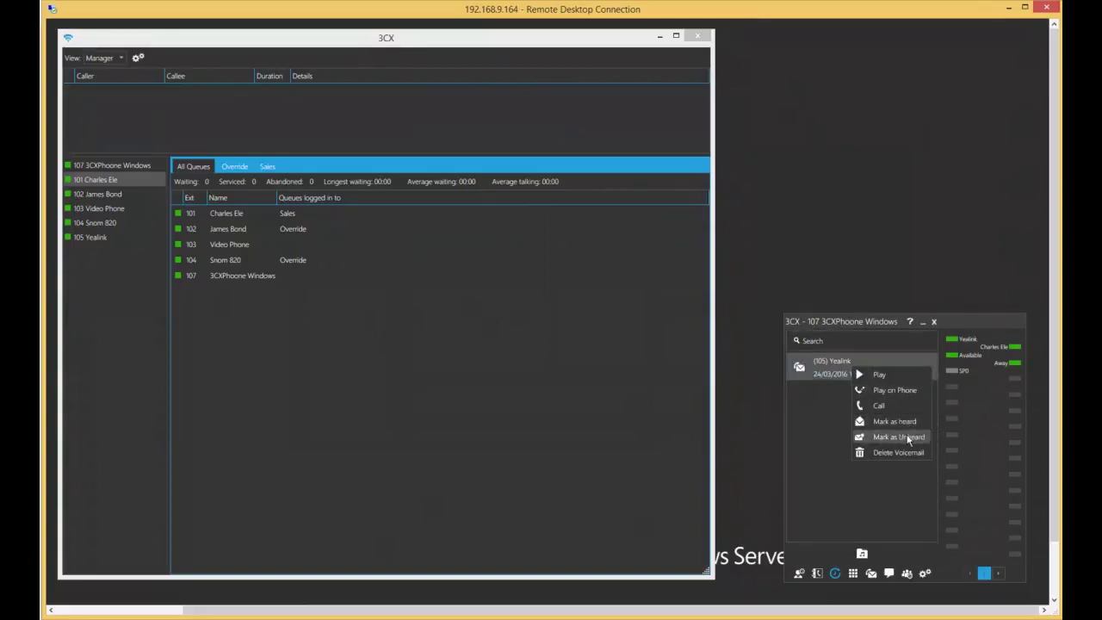
pyautogui.click(905, 454)
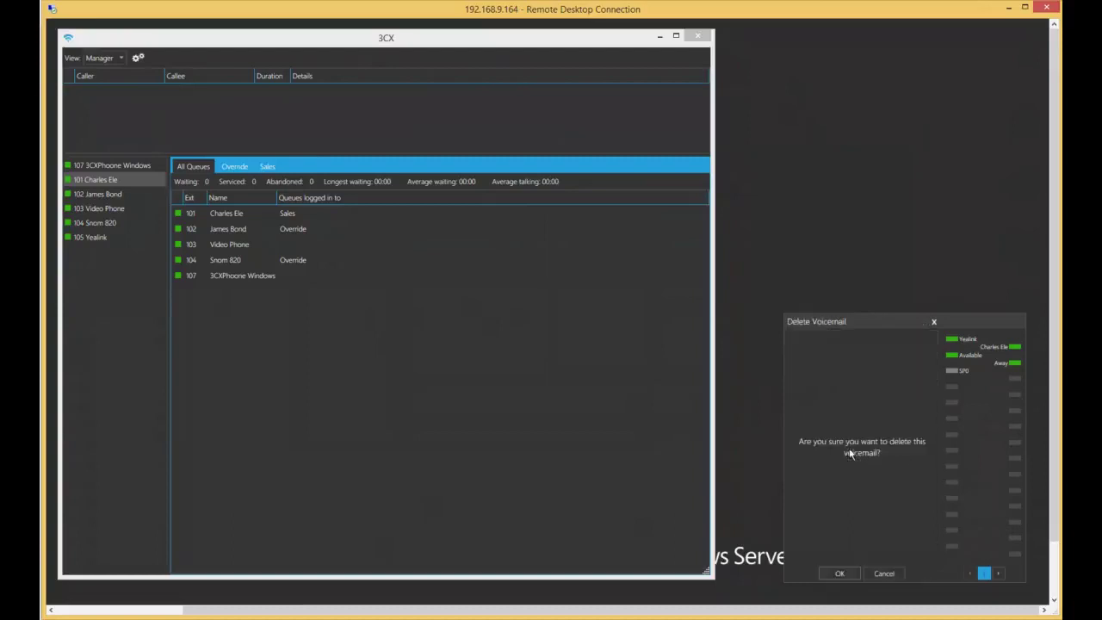
pyautogui.click(839, 574)
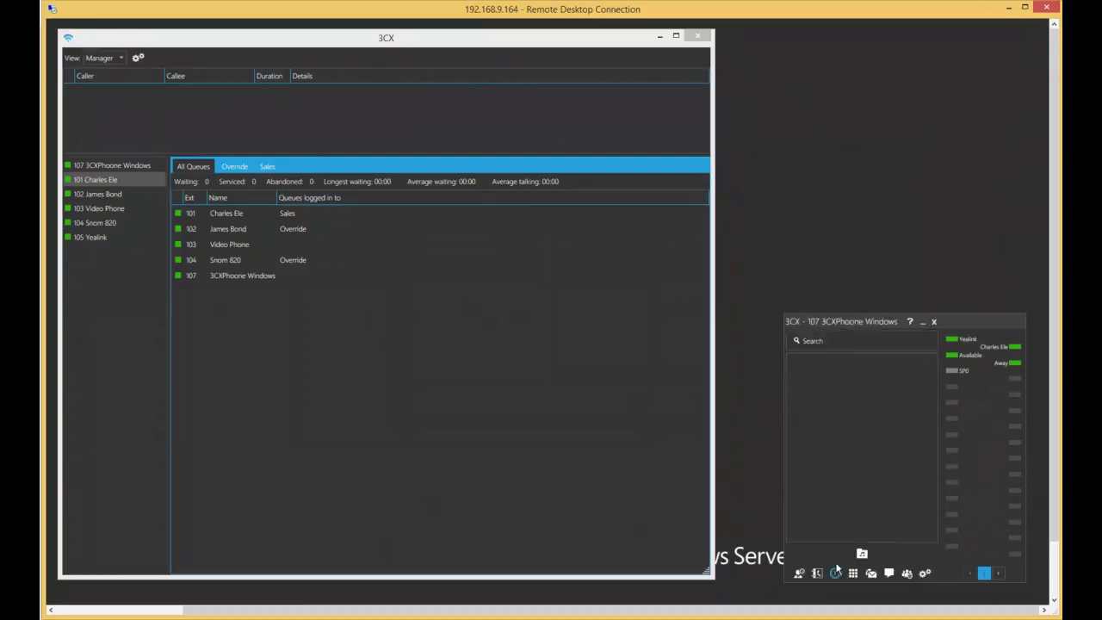
pyautogui.click(852, 573)
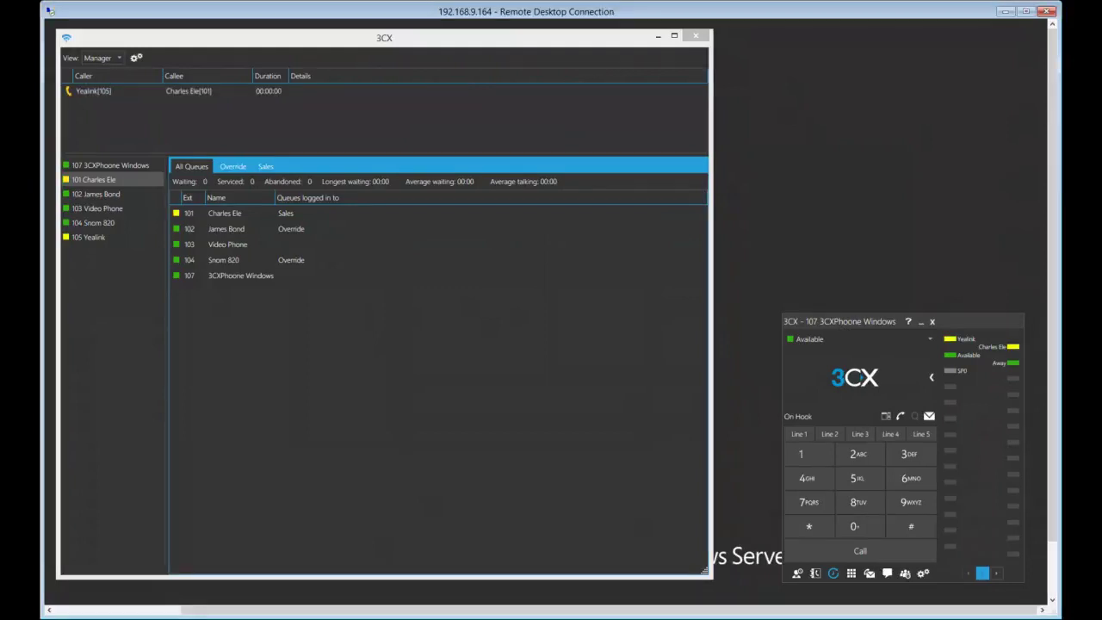
# Step: Select the active call from Yealink (105) to extension 101 and move the softphone slightly away from the presence window
pyautogui.click(109, 90)
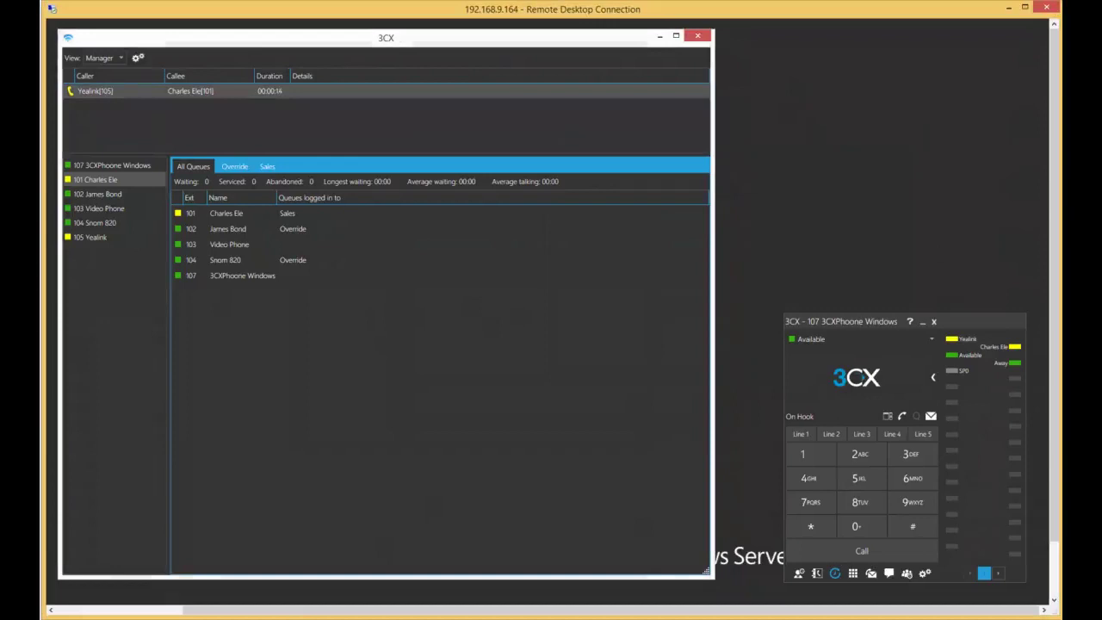
pyautogui.moveTo(860, 323); pyautogui.dragTo(873, 340)
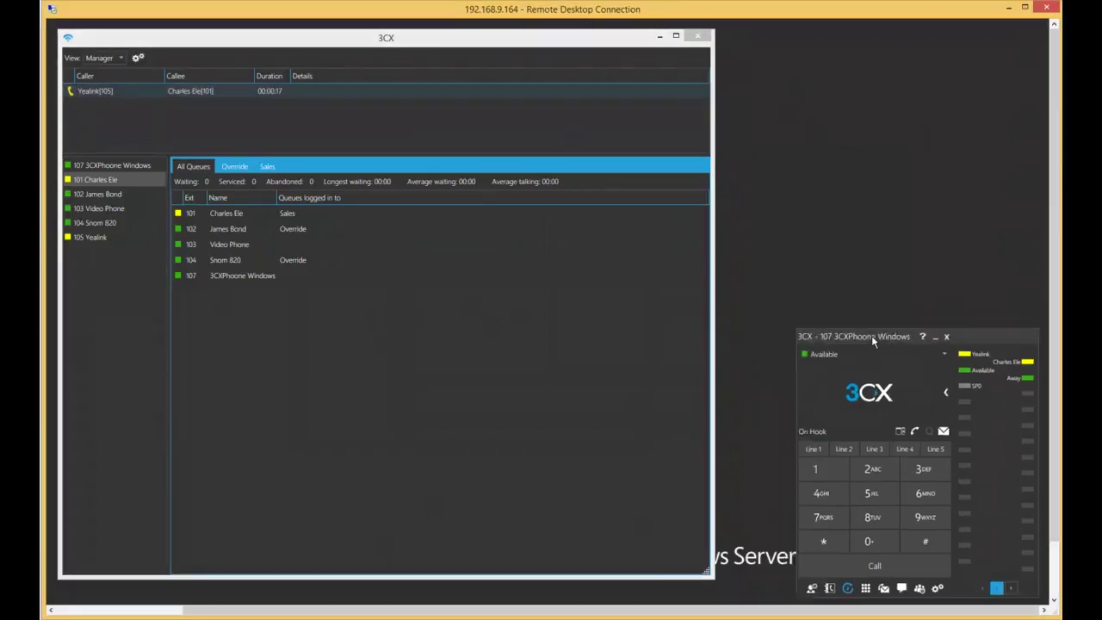
# Step: Switch to the 3CX management console in Chrome and open the rights of extension 107
pyautogui.click(226, 89)
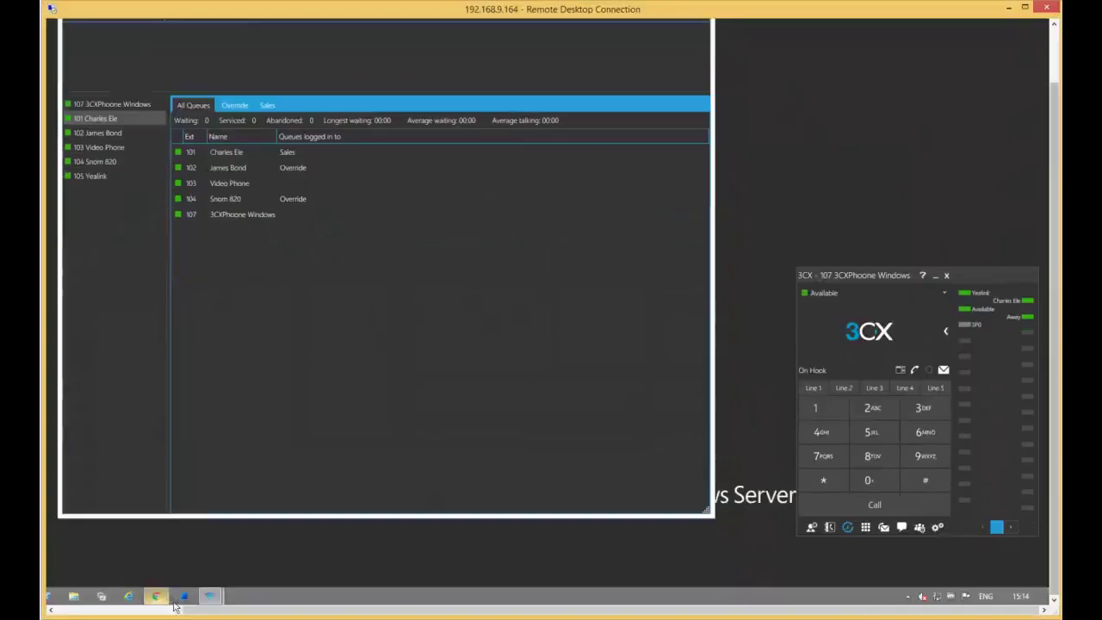
pyautogui.click(159, 597)
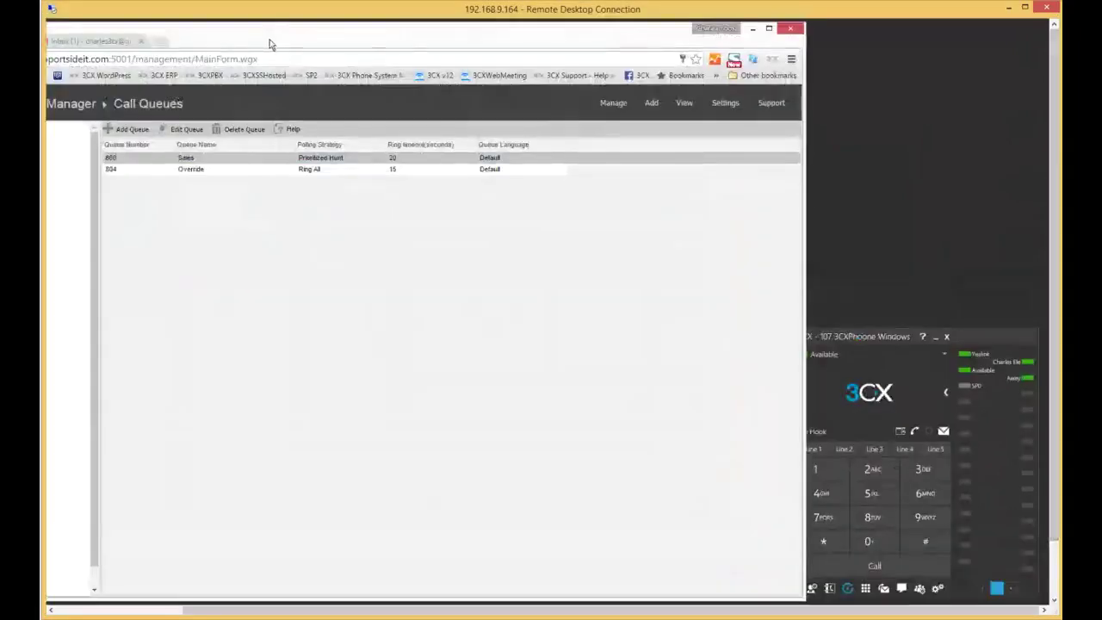
pyautogui.doubleClick(417, 48)
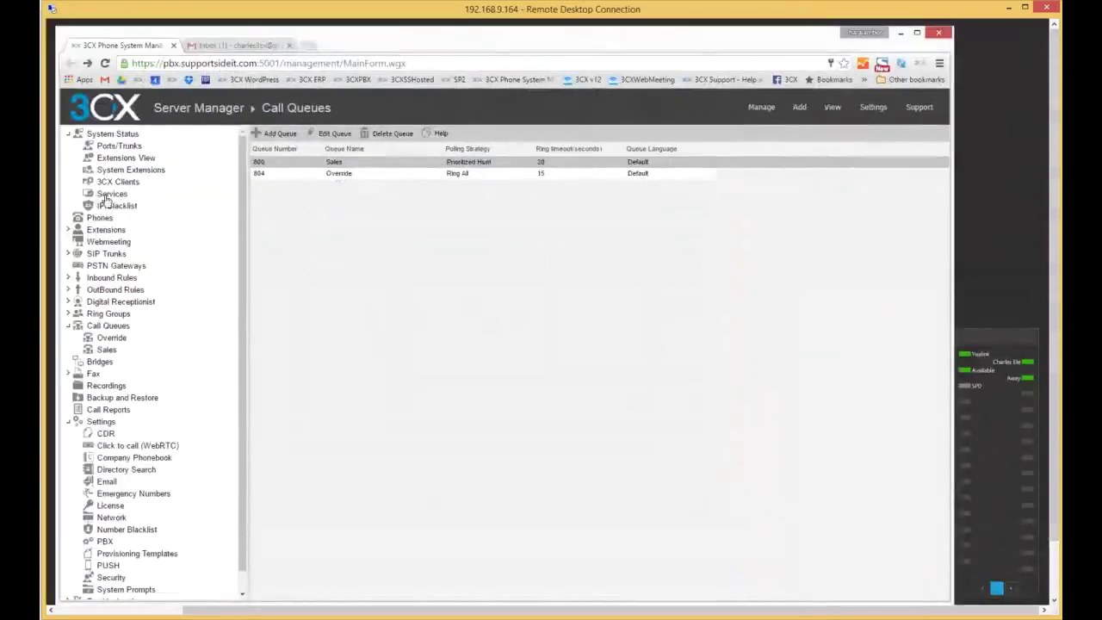
pyautogui.click(107, 230)
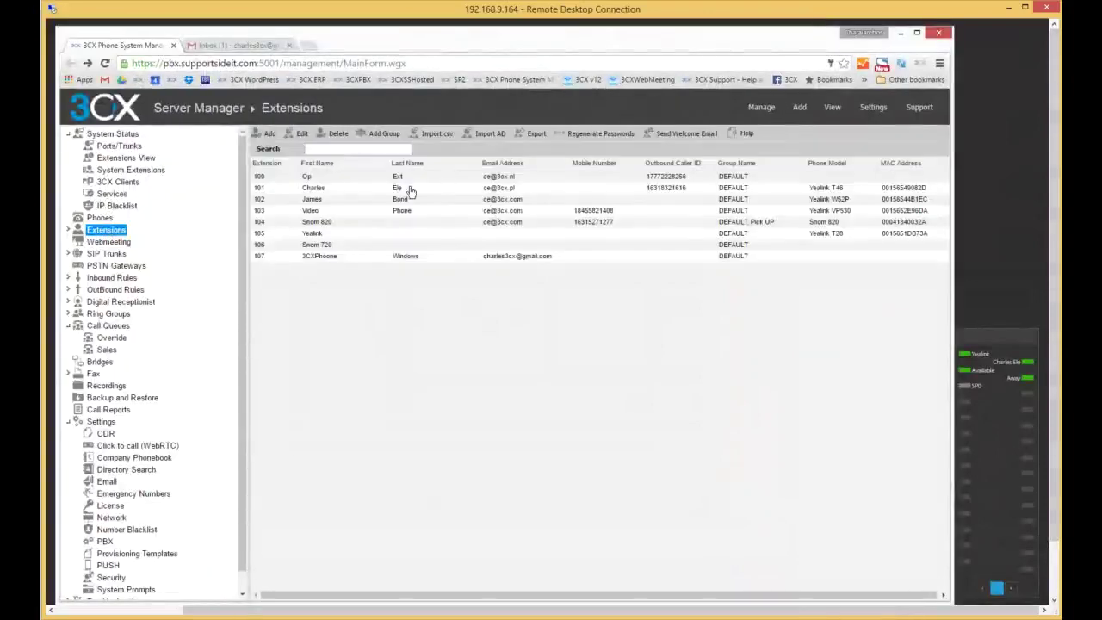
pyautogui.doubleClick(401, 258)
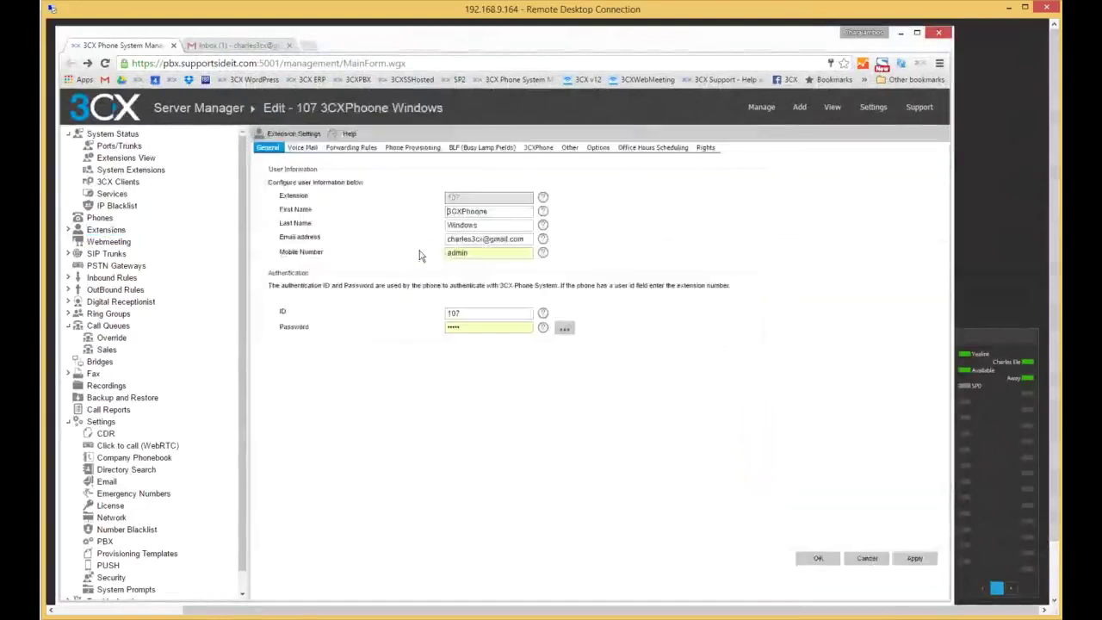
pyautogui.click(705, 147)
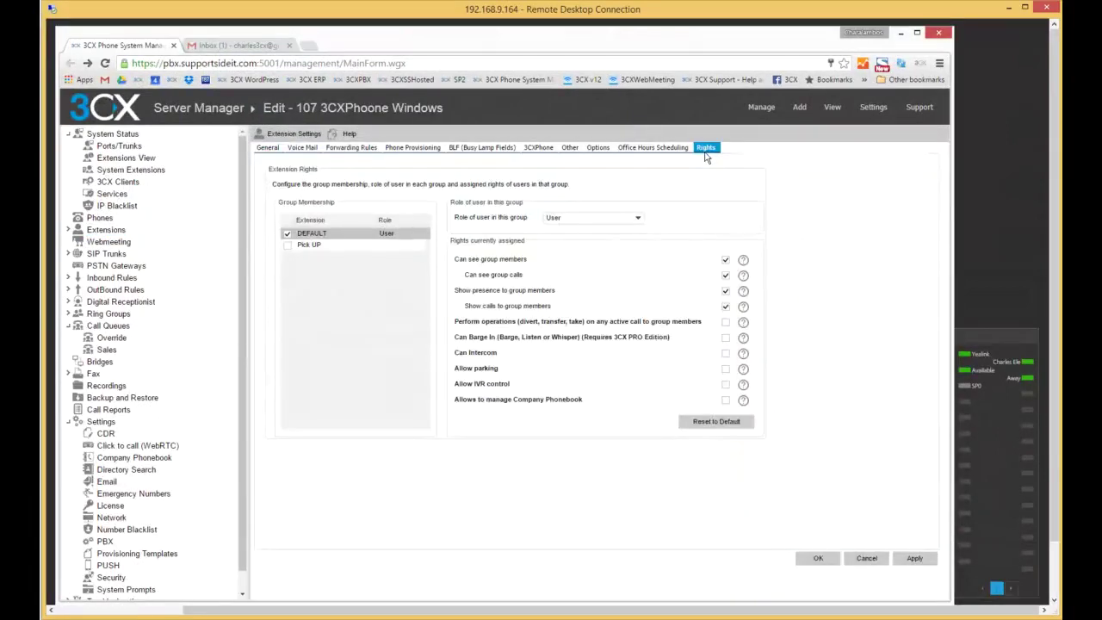
# Step: Grant extension 107 the rights for active-call operations, barge-in, intercom, parking, IVR control and company phonebook management, and save the extension
pyautogui.click(724, 324)
pyautogui.click(724, 339)
pyautogui.click(725, 354)
pyautogui.click(725, 370)
pyautogui.click(725, 385)
pyautogui.click(725, 400)
pyautogui.click(725, 385)
pyautogui.click(725, 384)
pyautogui.click(819, 559)
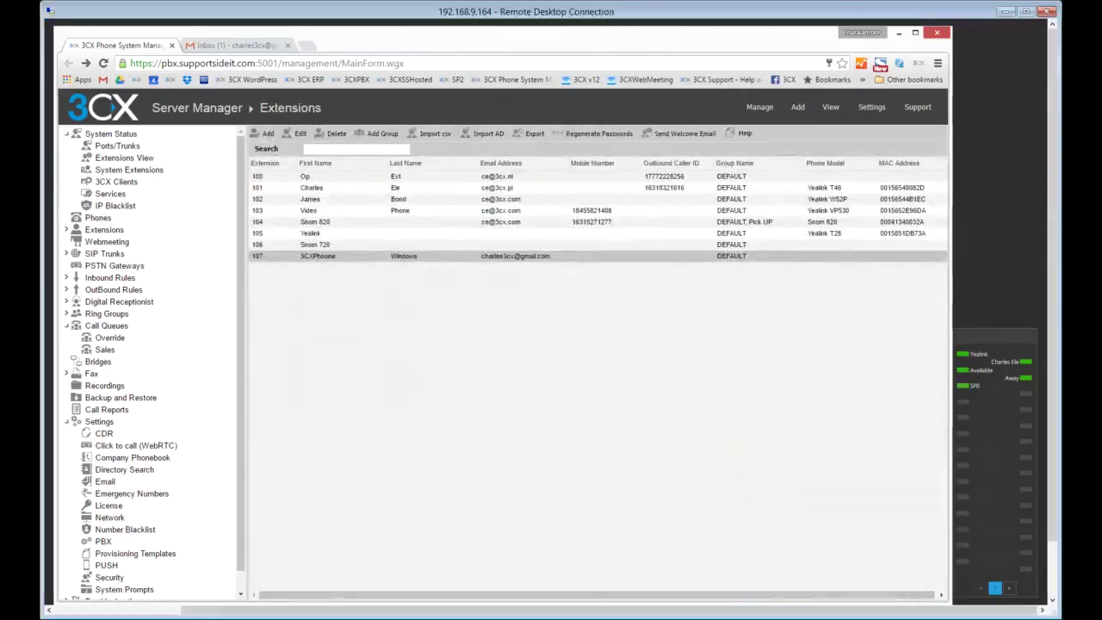
# Step: Bring the softphone to the front and switch from the management console back to the 3CX presence window
pyautogui.click(994, 339)
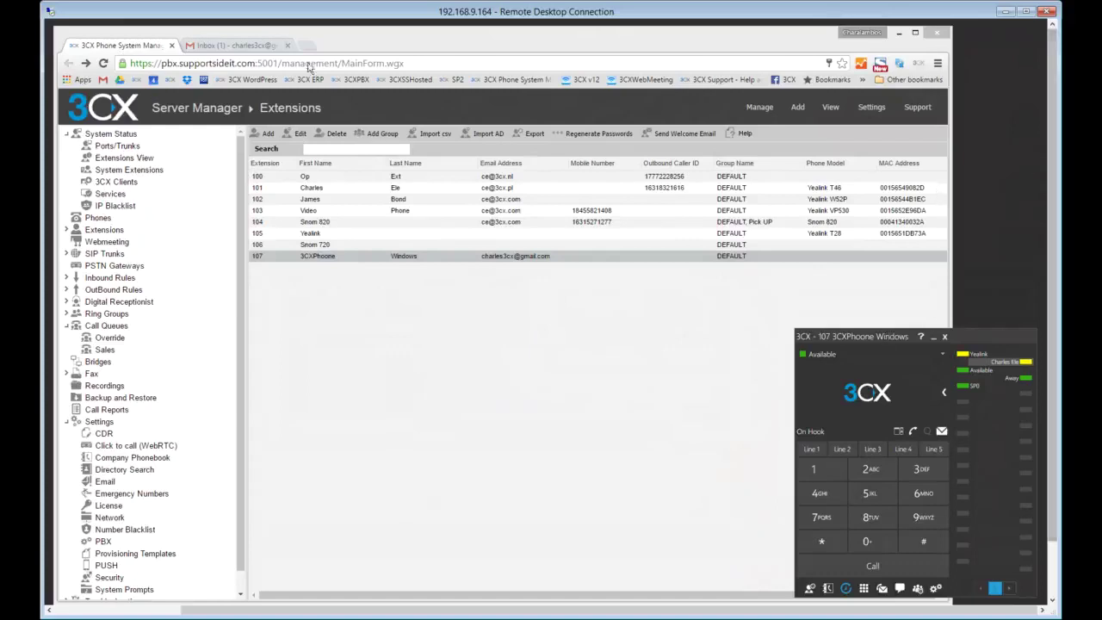
pyautogui.moveTo(1051, 342); pyautogui.dragTo(1053, 447)
pyautogui.click(183, 596)
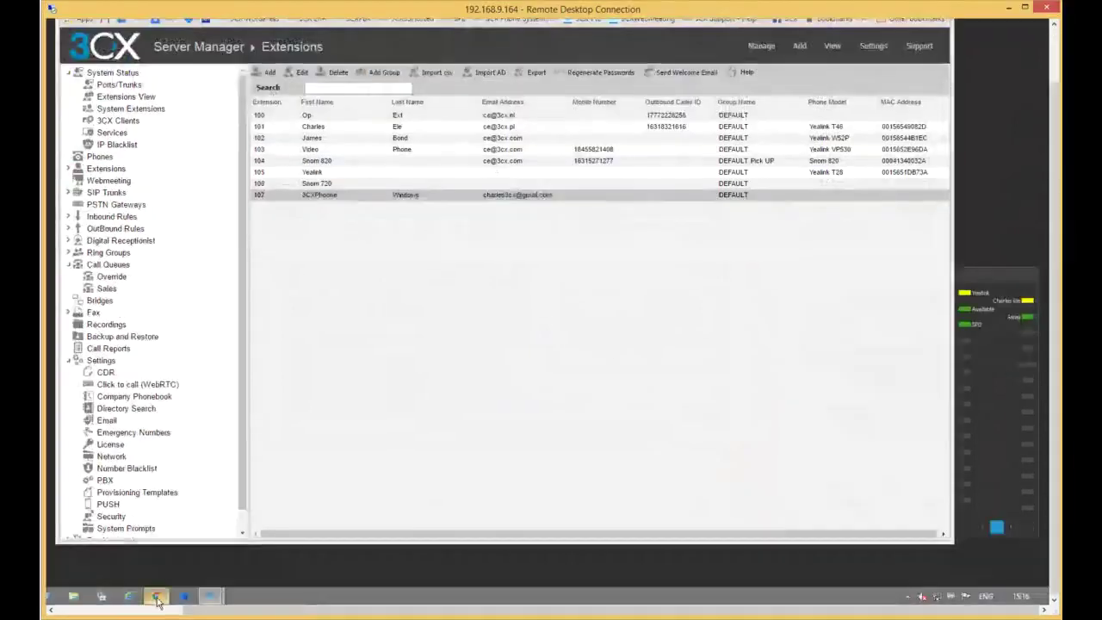
pyautogui.moveTo(210, 599)
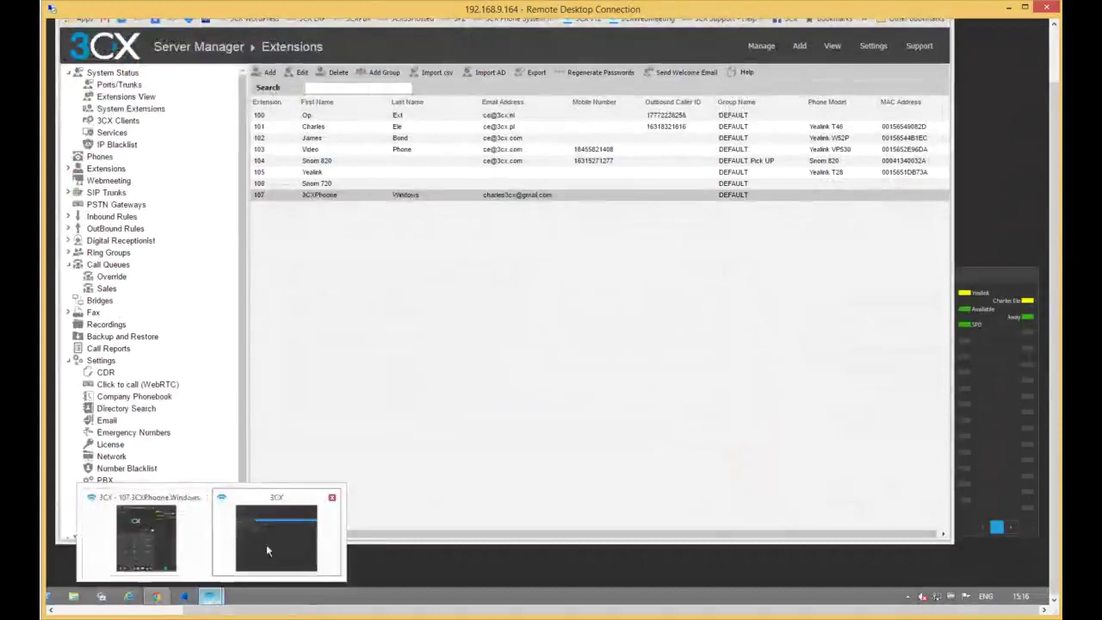
pyautogui.click(267, 545)
pyautogui.moveTo(1044, 163); pyautogui.dragTo(1043, 101)
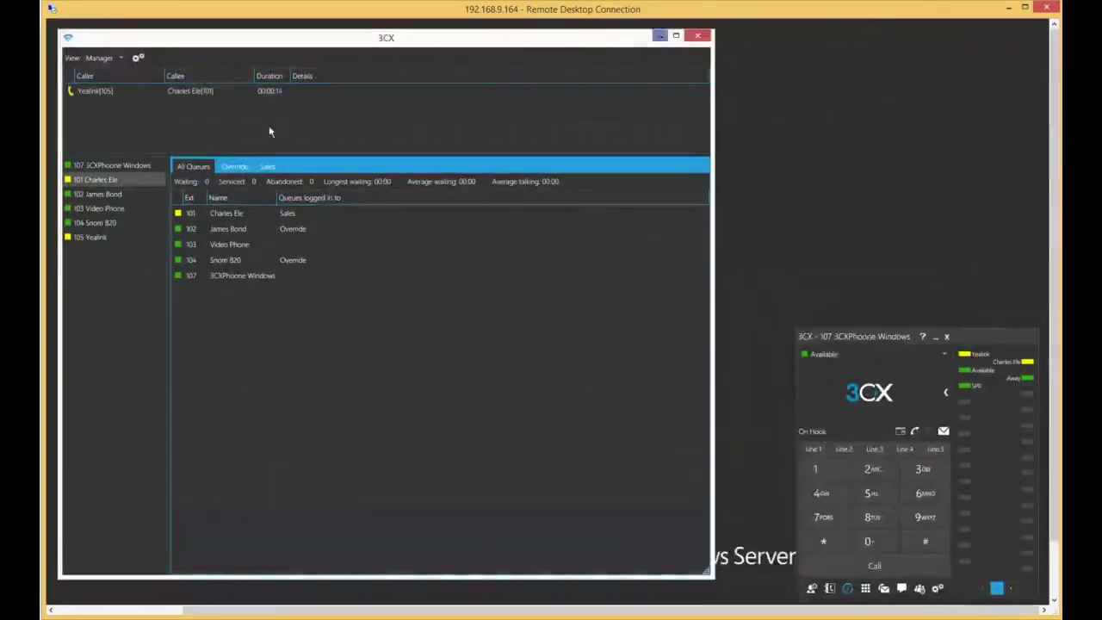
# Step: Review the barge-in, listen, whisper, transfer, conference, park, drop and record options for Yealink's (105) active call, and close them without choosing any
pyautogui.rightClick(134, 90)
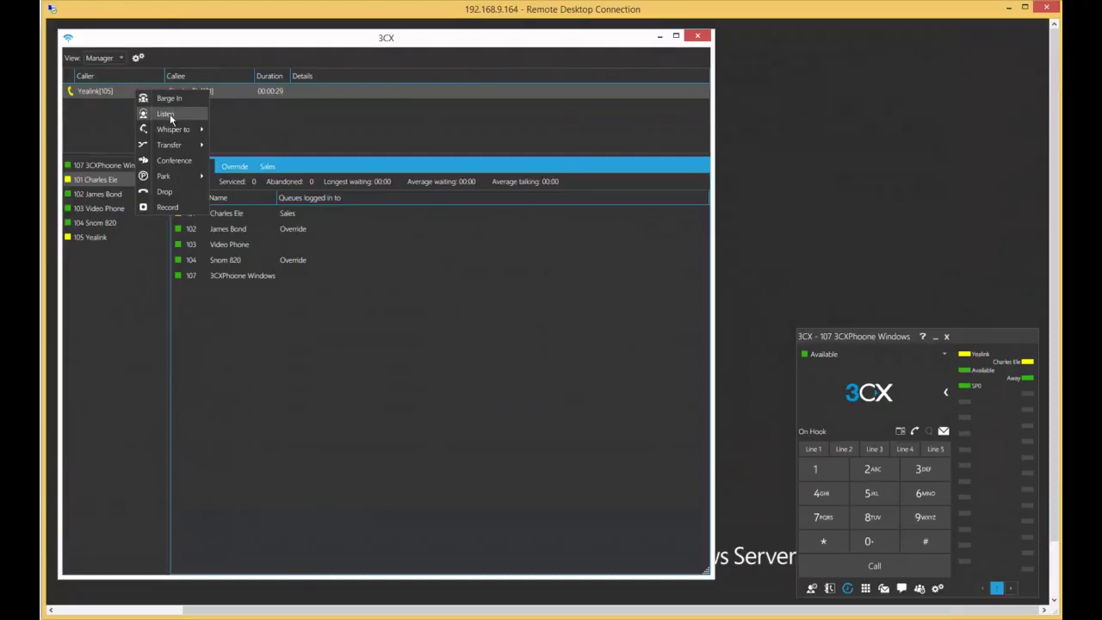
pyautogui.moveTo(176, 131)
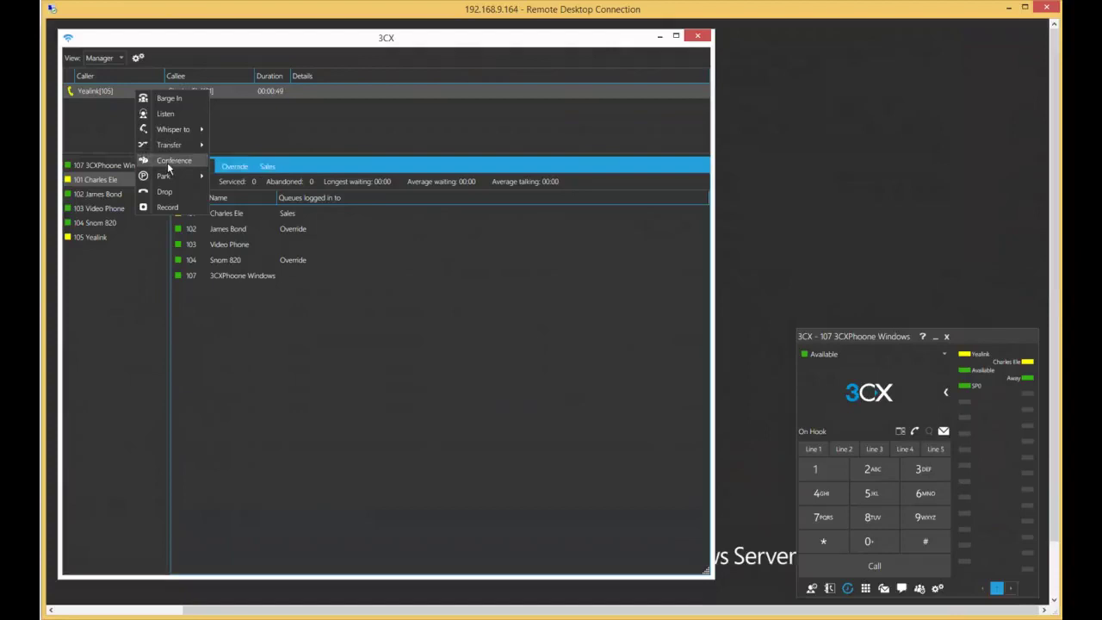
pyautogui.moveTo(173, 178)
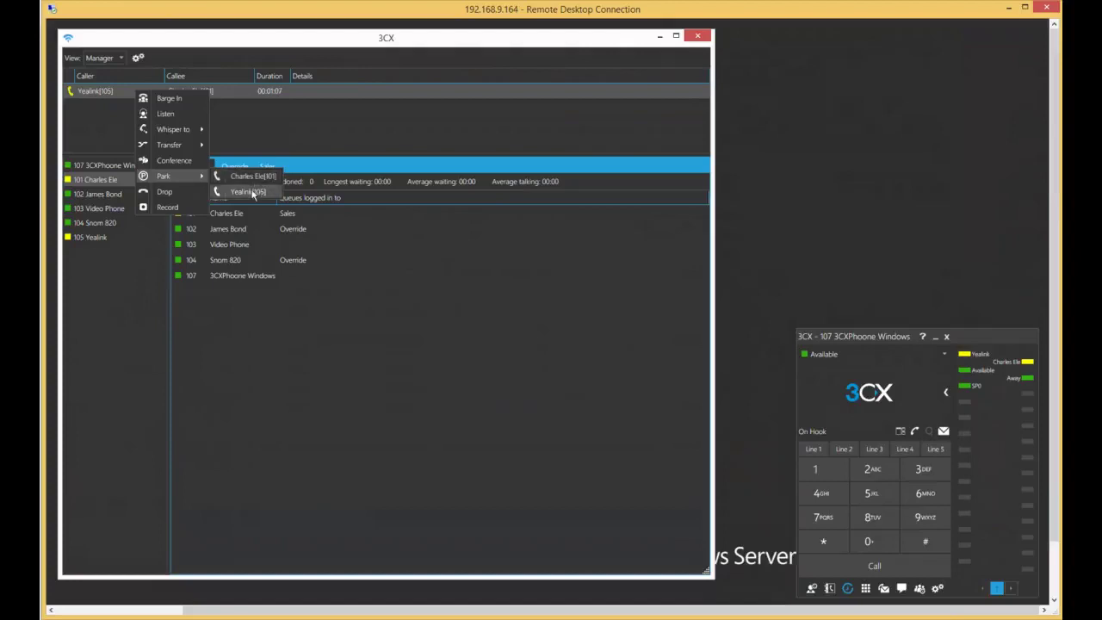
pyautogui.moveTo(197, 131)
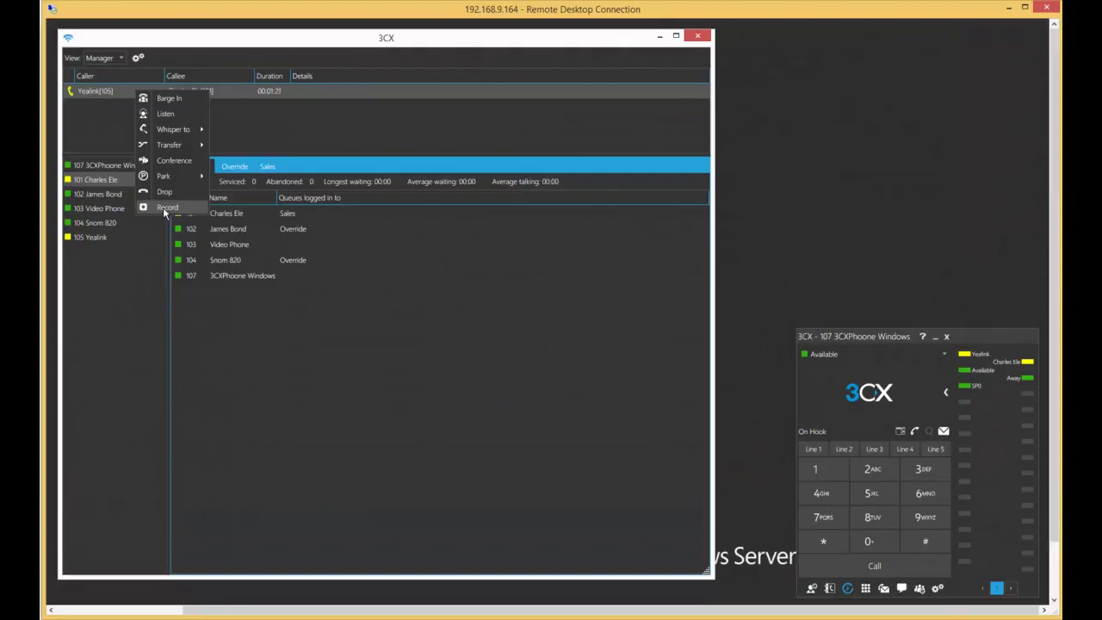
pyautogui.click(109, 106)
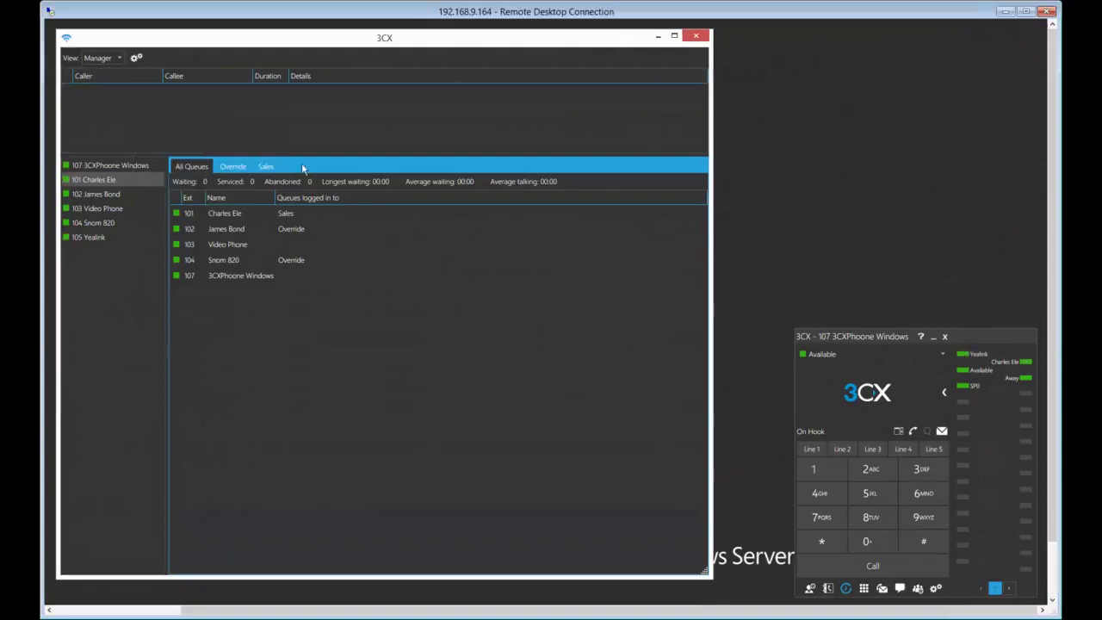
pyautogui.click(889, 334)
pyautogui.moveTo(1059, 285); pyautogui.dragTo(485, 356)
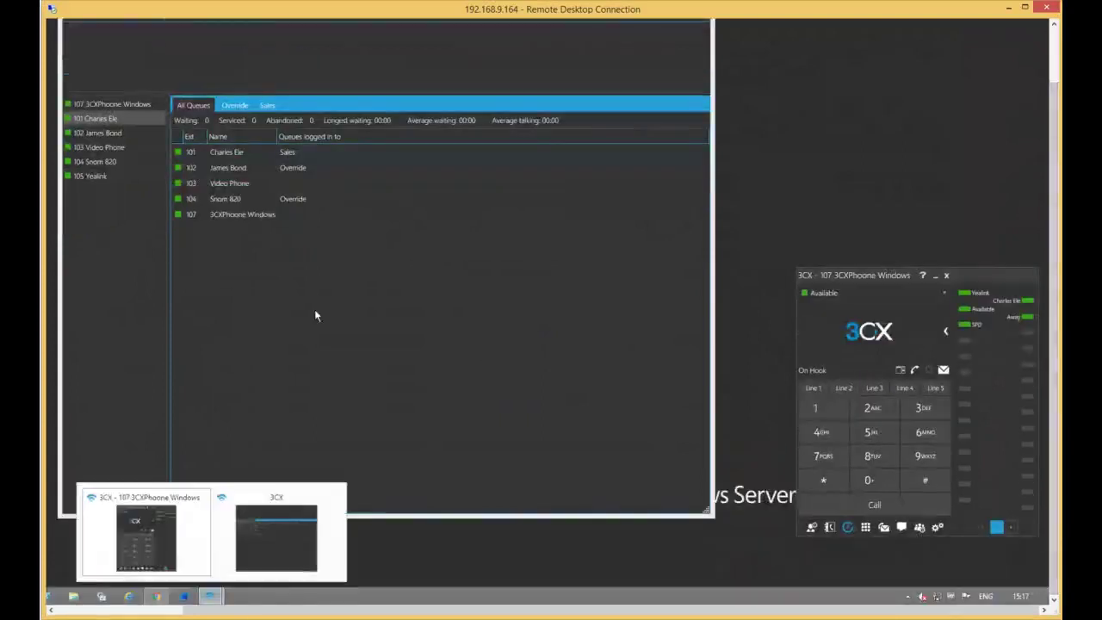
pyautogui.moveTo(1055, 350); pyautogui.dragTo(1055, 293)
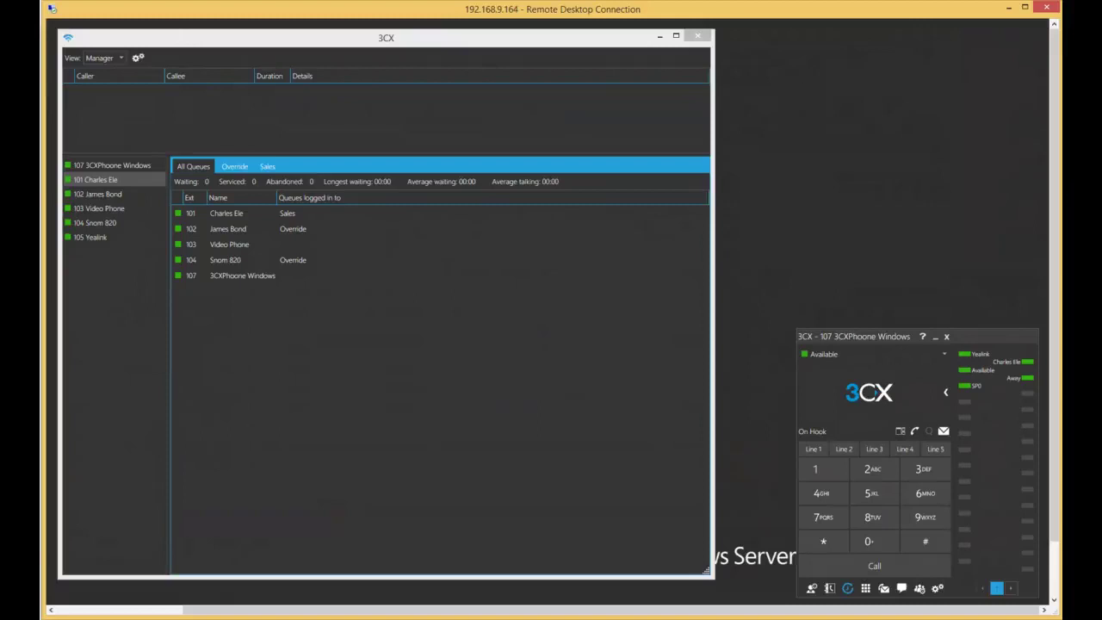
# Step: Review the softphone's settings list, including call forwarding, and return to the dial pad
pyautogui.click(938, 589)
pyautogui.click(875, 588)
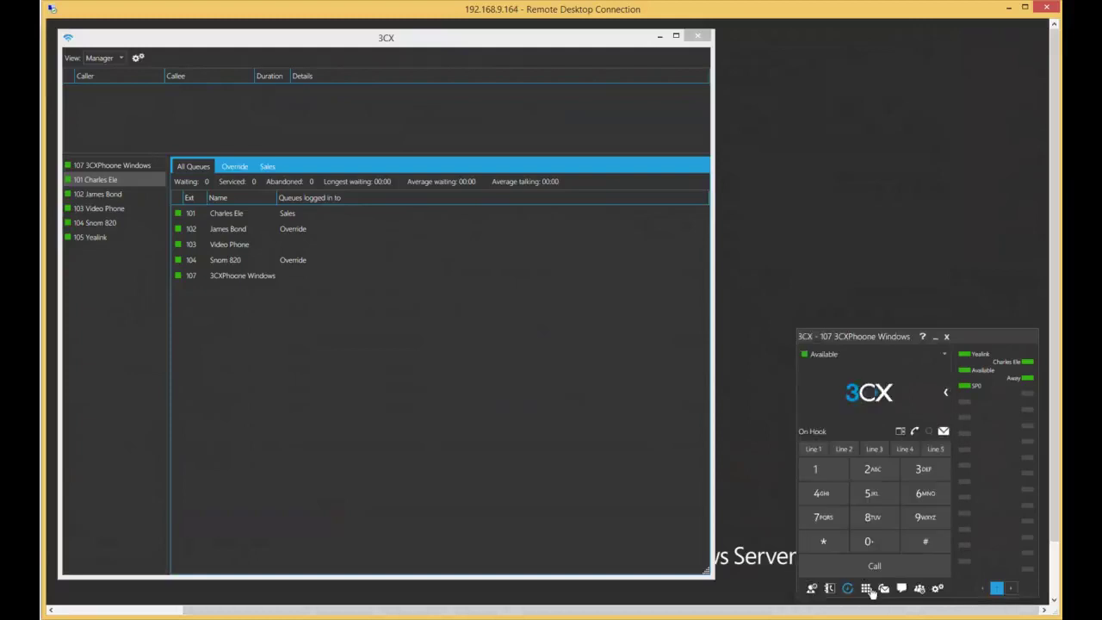
pyautogui.click(937, 589)
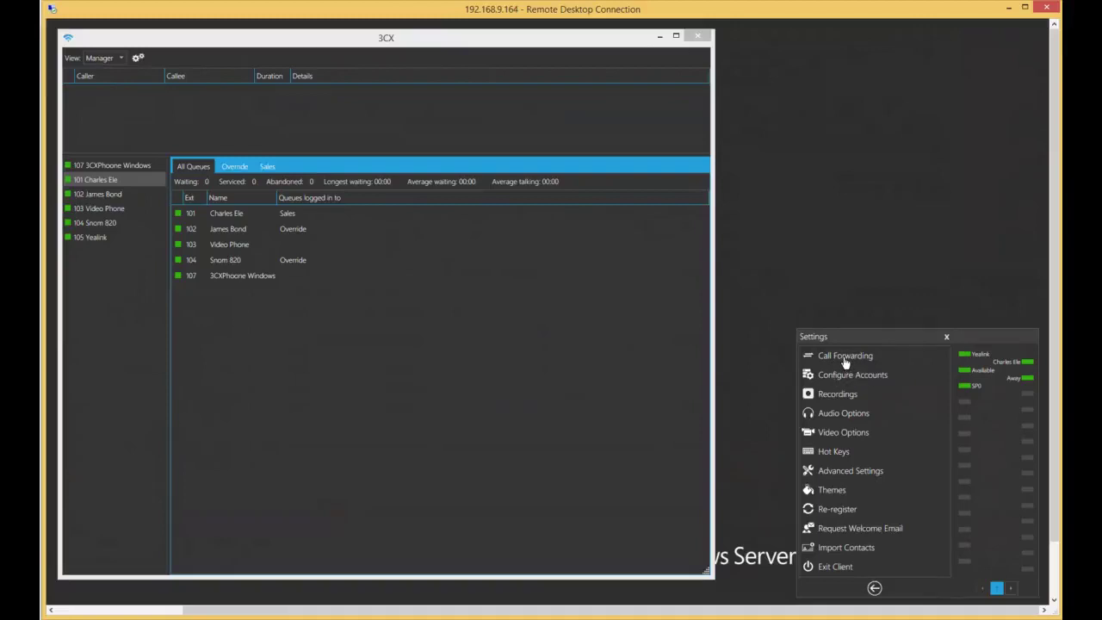
pyautogui.click(874, 589)
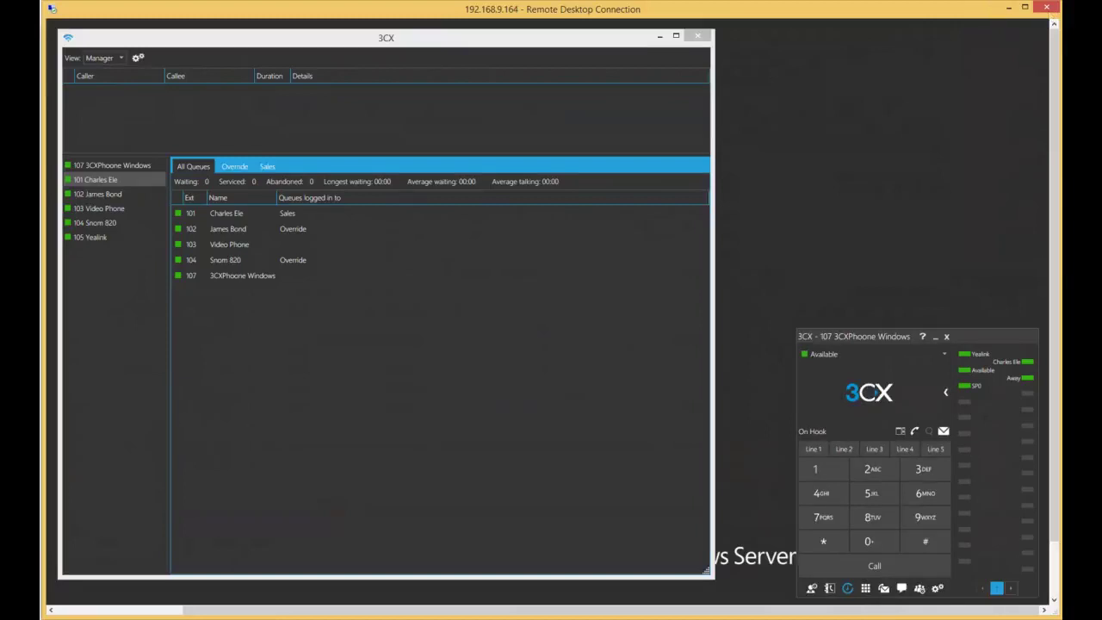
pyautogui.moveTo(1053, 22)
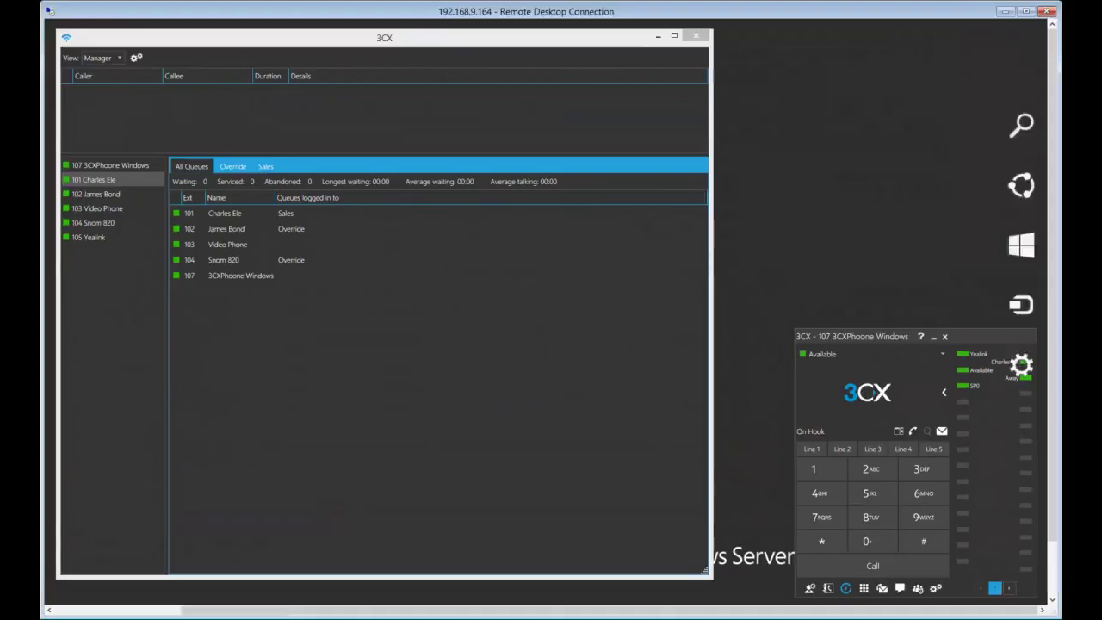